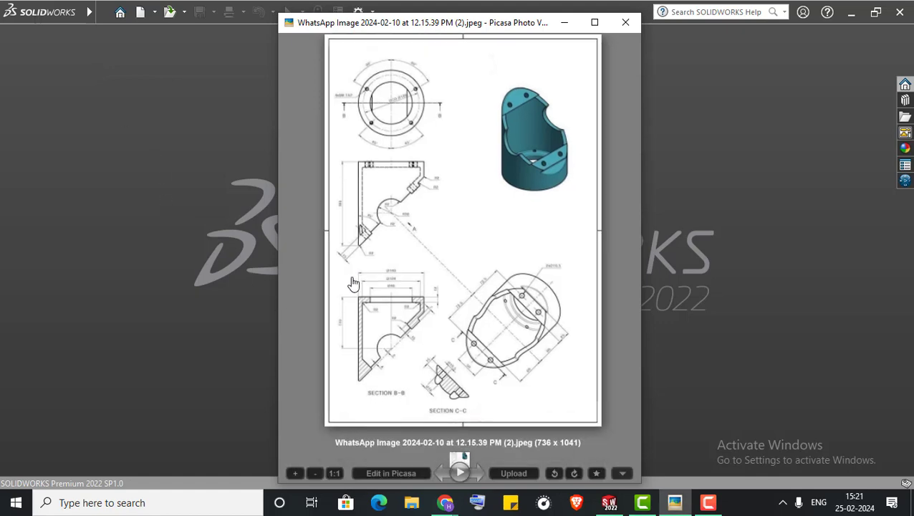
- Zoom and pan the reference drawing until the Ø140, Ø124 and Ø90 section dimensions are readable
{"action": "scroll", "coordinate": [358, 228], "scroll_direction": "up", "scroll_amount": 5}
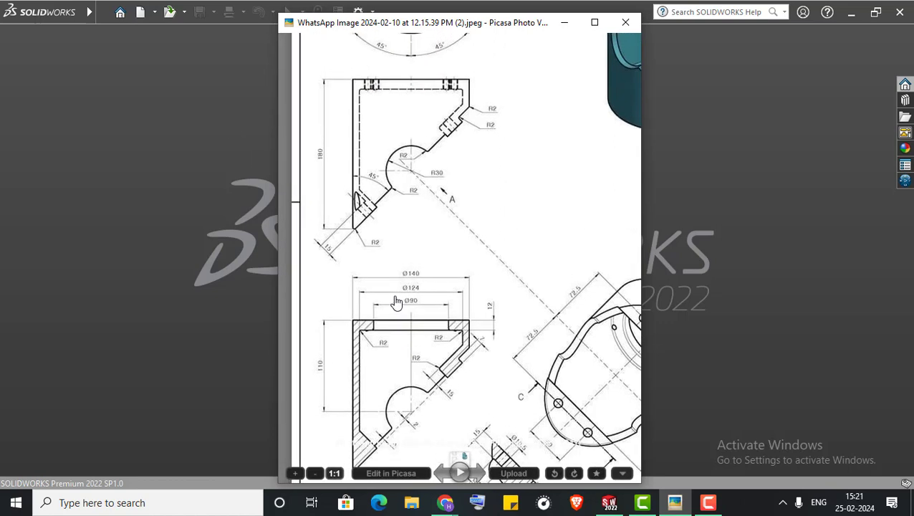
{"action": "left_click_drag", "start_coordinate": [382, 272], "coordinate": [395, 279]}
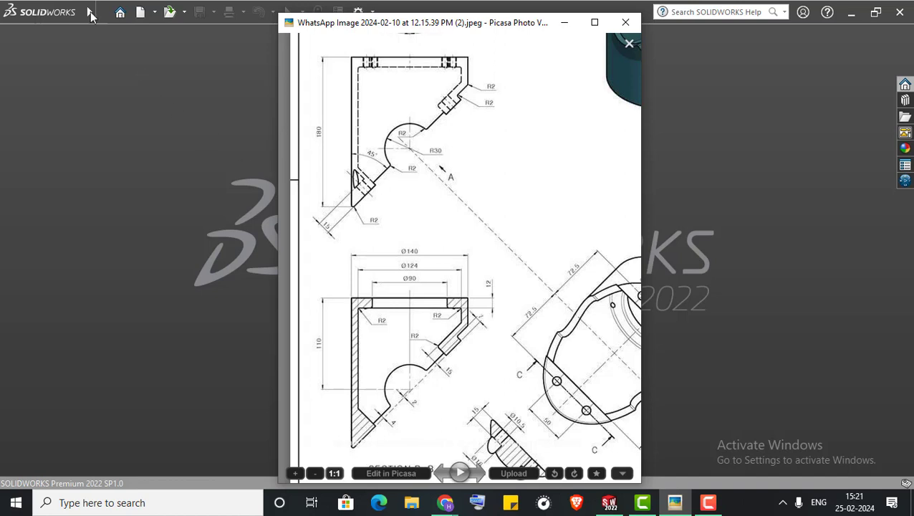
- Create a new part and start a sketch on the Top Plane
{"action": "left_click", "coordinate": [140, 13]}
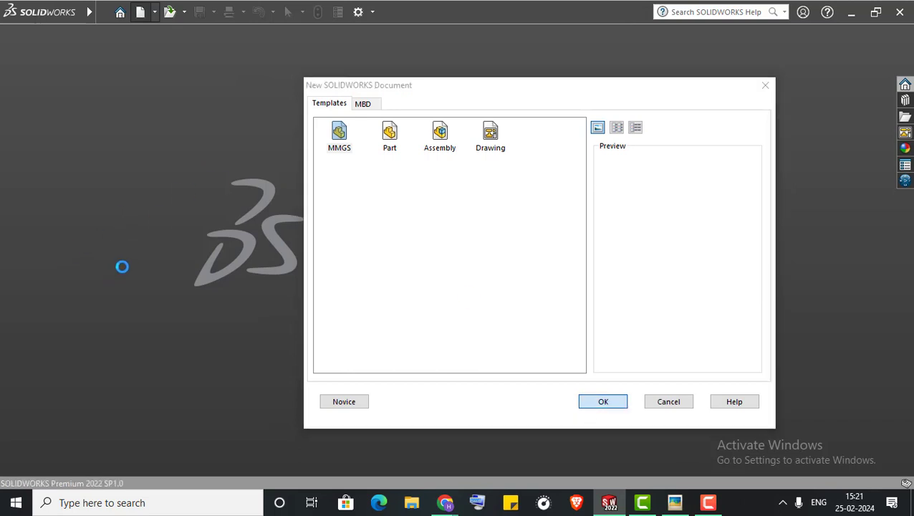
{"action": "key", "text": "Return"}
{"action": "right_click", "coordinate": [48, 196]}
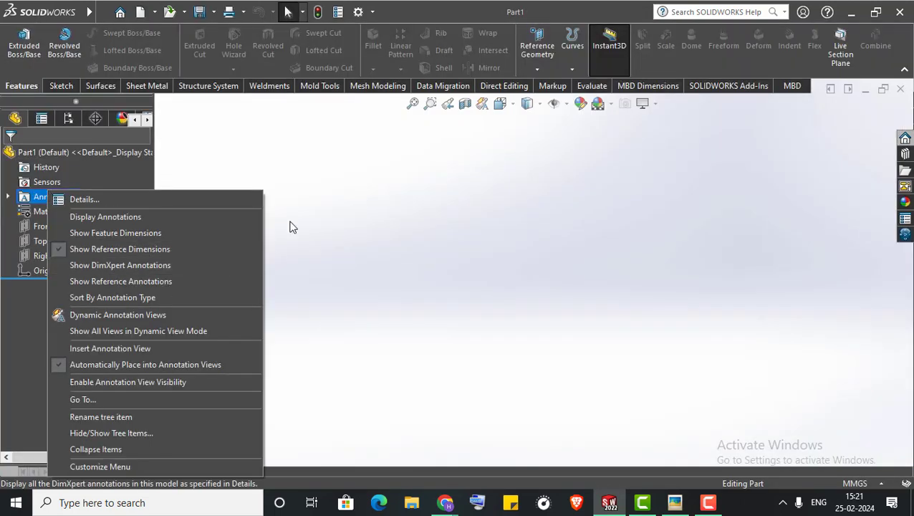
{"action": "left_click", "coordinate": [292, 224]}
{"action": "right_click", "coordinate": [70, 233]}
{"action": "left_click", "coordinate": [83, 219]}
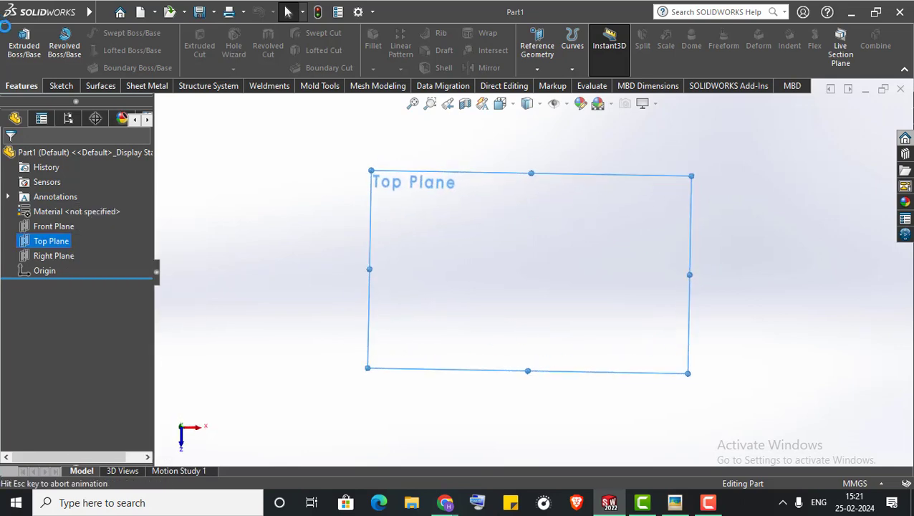
- Sketch concentric Ø140 and Ø124 circles centred on the origin
{"action": "left_click", "coordinate": [114, 33]}
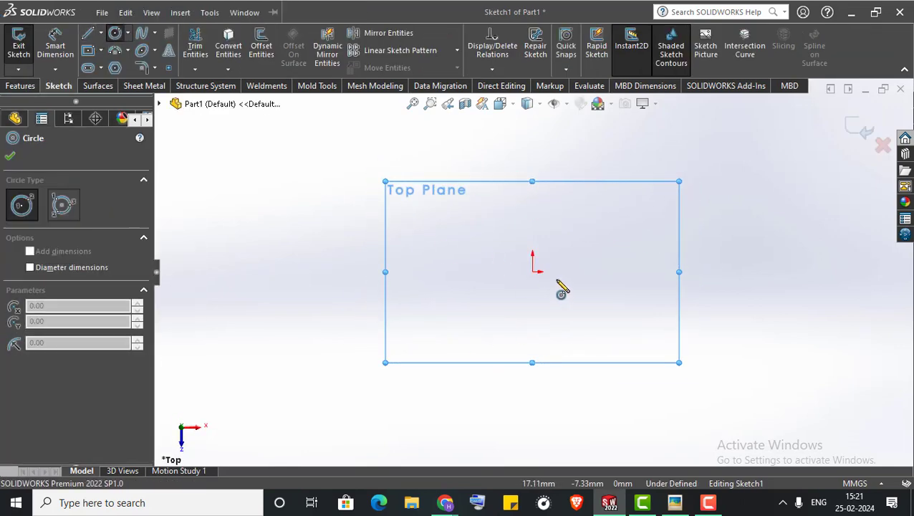
{"action": "left_click", "coordinate": [533, 271]}
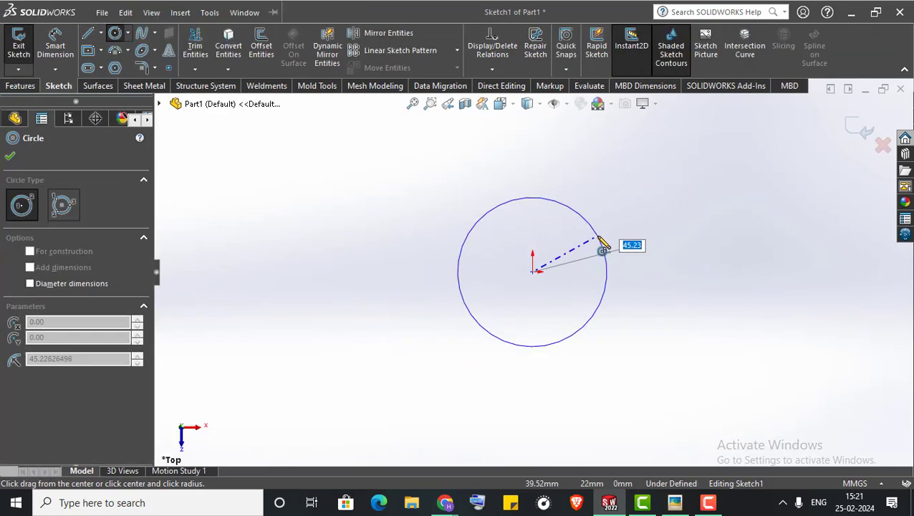
{"action": "key", "text": "Escape"}
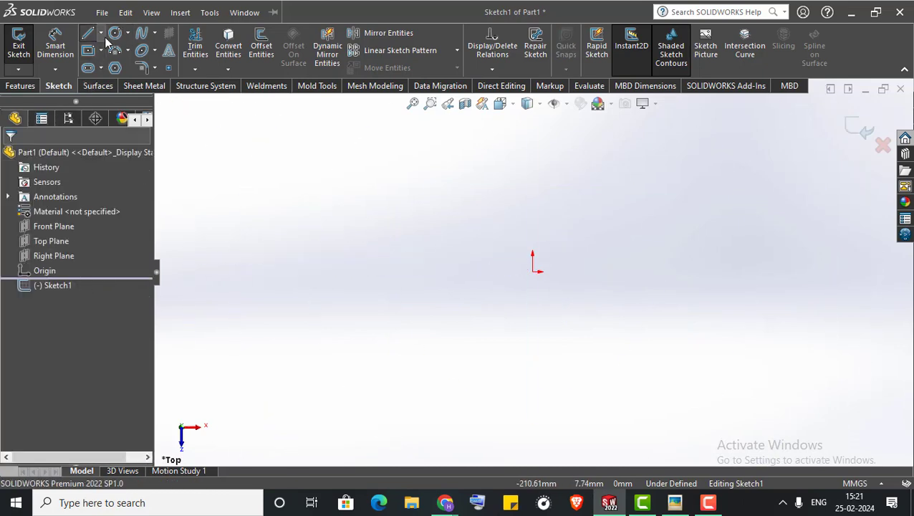
{"action": "left_click", "coordinate": [112, 35]}
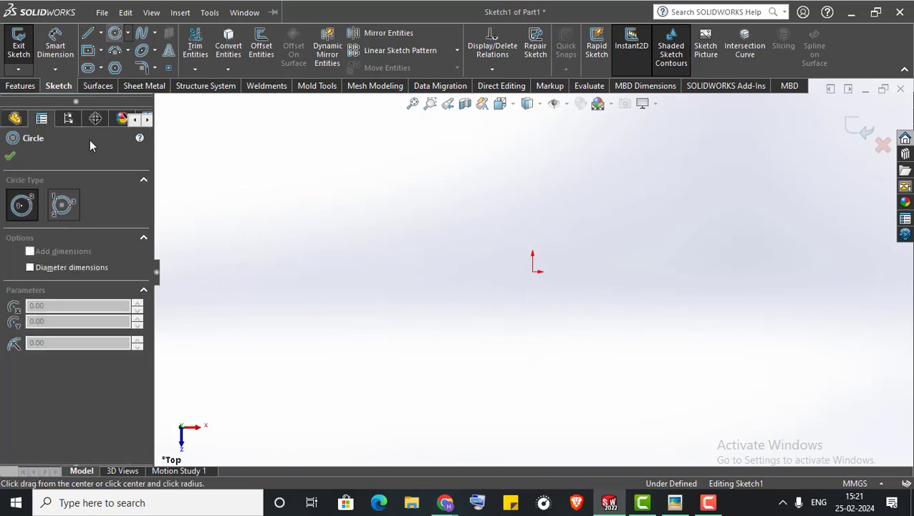
{"action": "left_click", "coordinate": [532, 272]}
{"action": "type", "text": "140"}
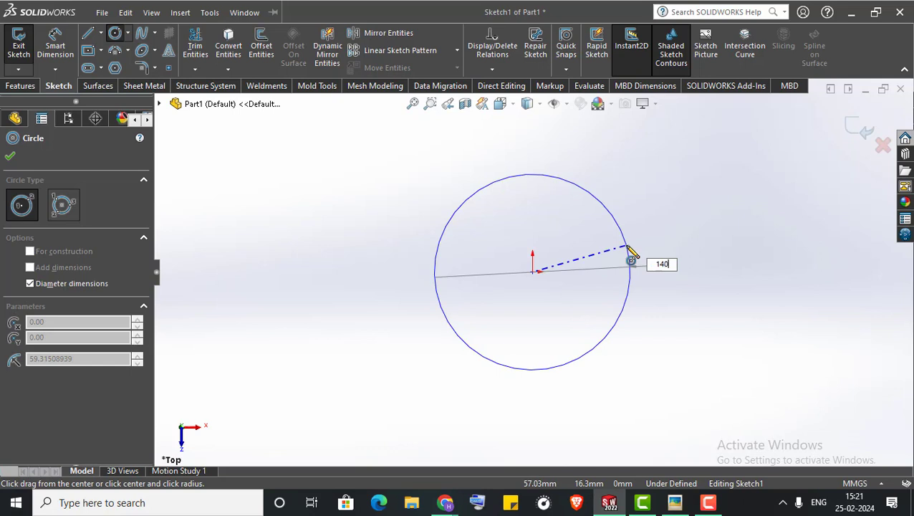
{"action": "key", "text": "Return"}
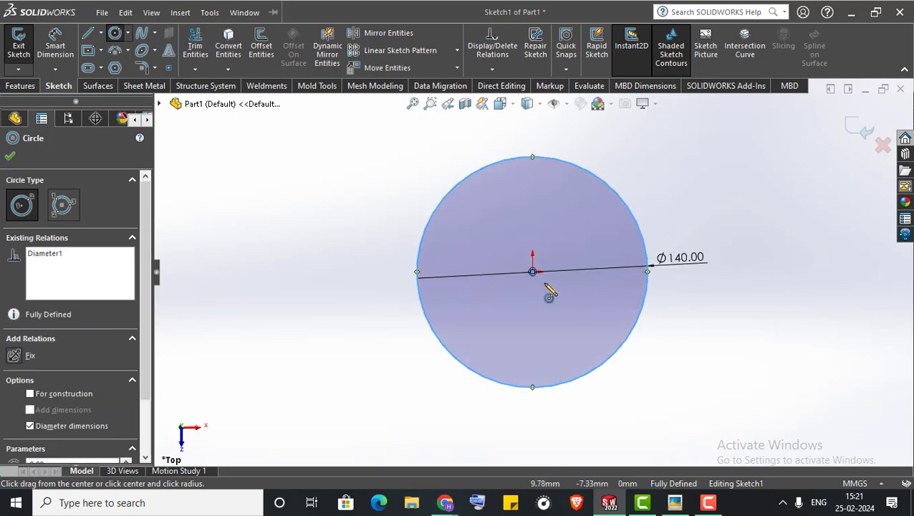
{"action": "left_click", "coordinate": [532, 272]}
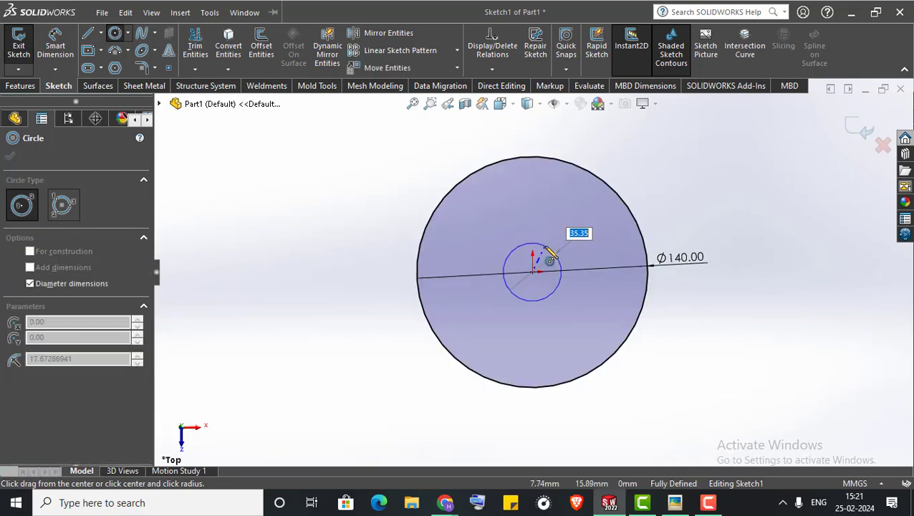
{"action": "type", "text": "124"}
{"action": "key", "text": "Return"}
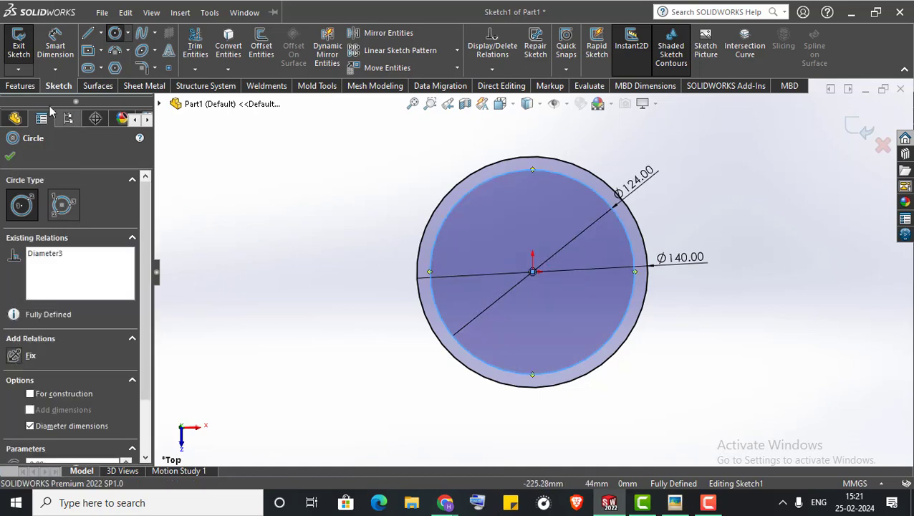
- Extrude the two circles 180 mm to form the hollow tube
{"action": "left_click", "coordinate": [20, 85]}
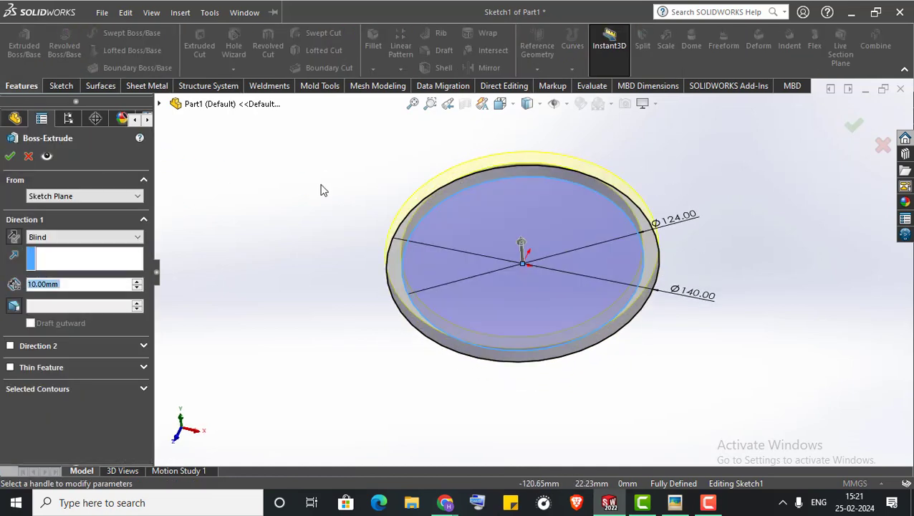
{"action": "type", "text": "180"}
{"action": "key", "text": "Return"}
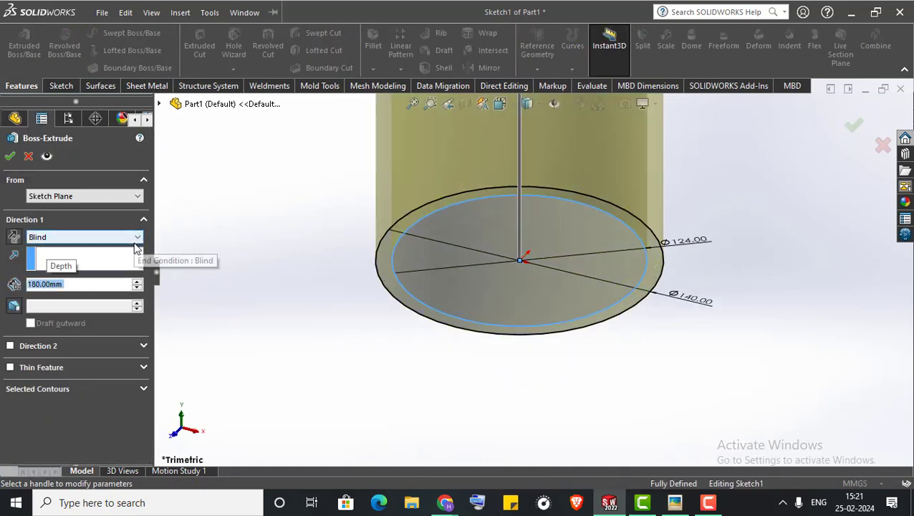
{"action": "left_click", "coordinate": [9, 157]}
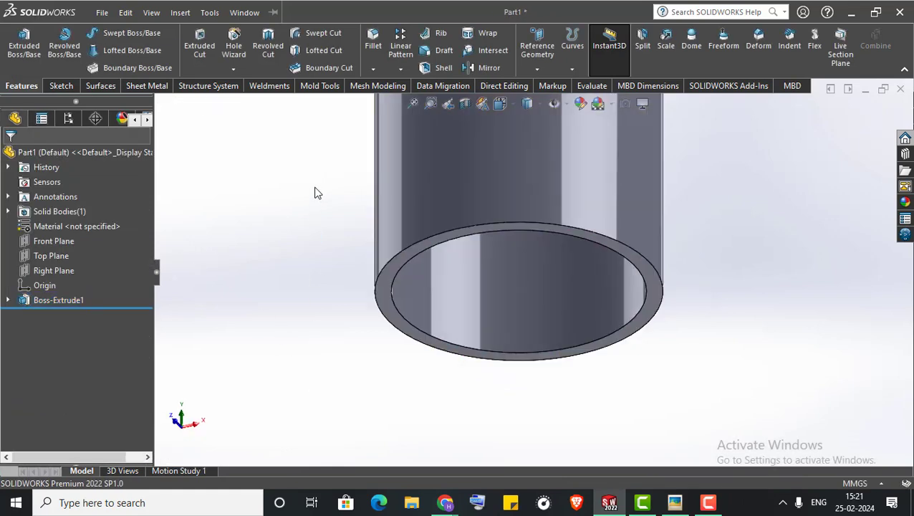
- Start a sketch on the tube's end face and convert its inner Ø124 edge into it
{"action": "right_click", "coordinate": [422, 265]}
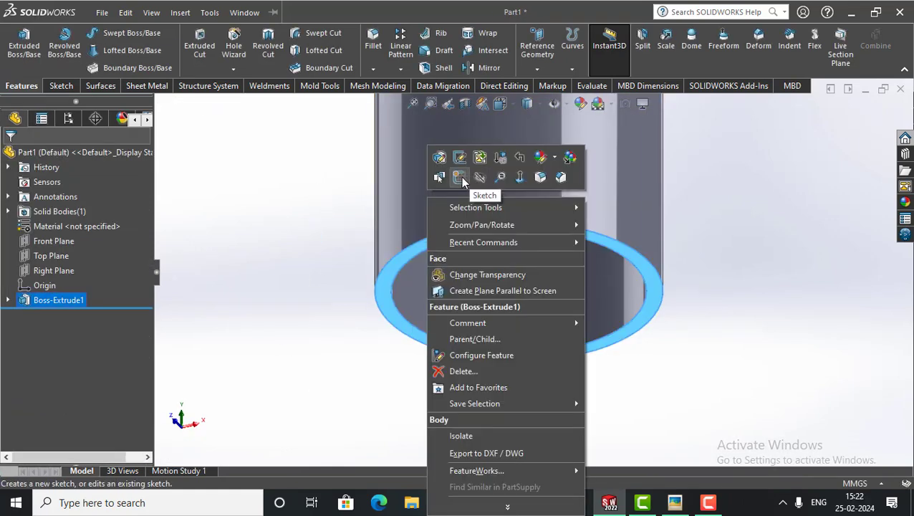
{"action": "left_click", "coordinate": [474, 179]}
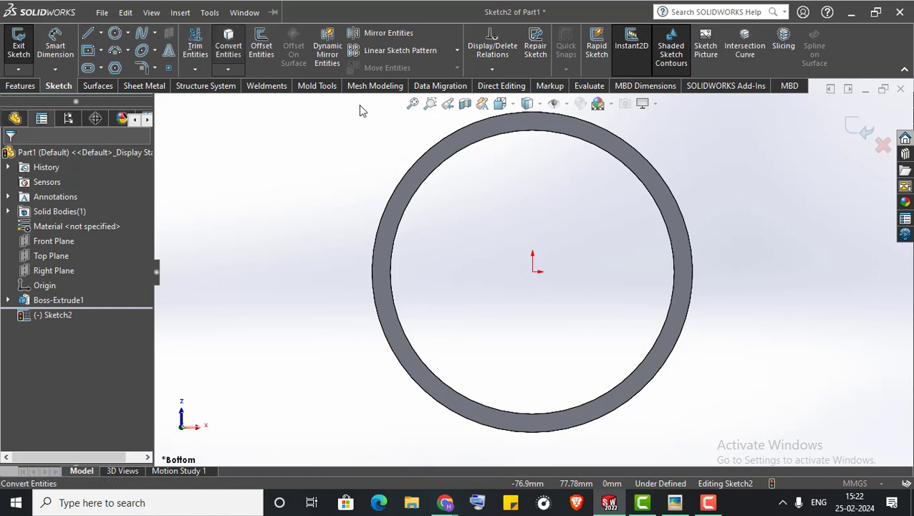
{"action": "left_click", "coordinate": [229, 47]}
{"action": "left_click", "coordinate": [465, 146]}
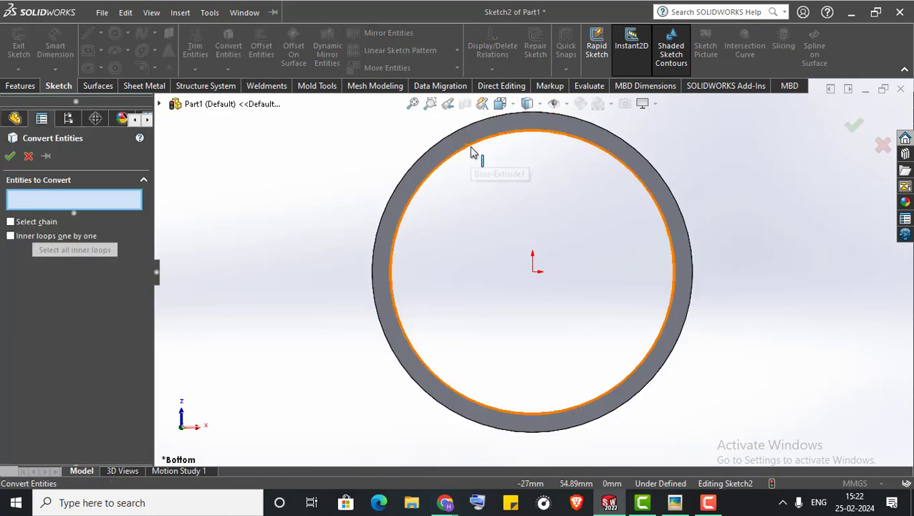
{"action": "left_click", "coordinate": [10, 156]}
- Draw a Ø90 circle centred on the origin
{"action": "left_click", "coordinate": [674, 502]}
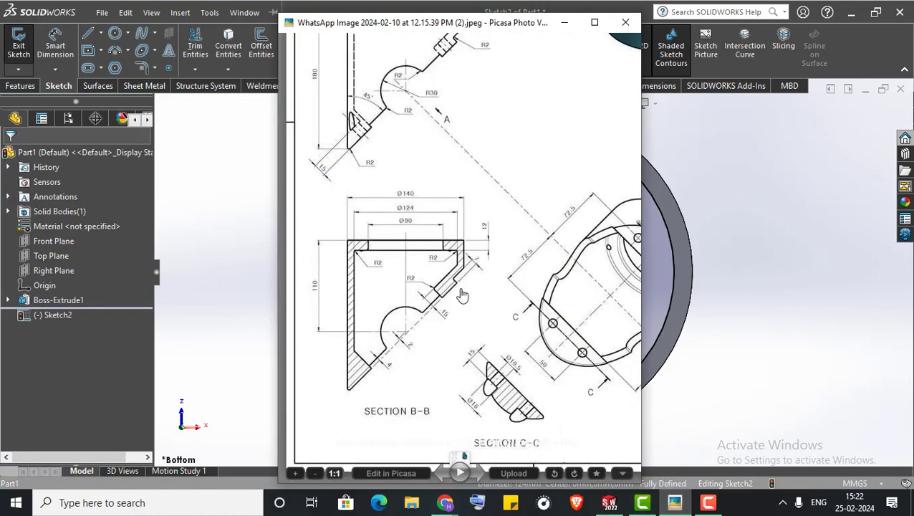
{"action": "left_click", "coordinate": [564, 27]}
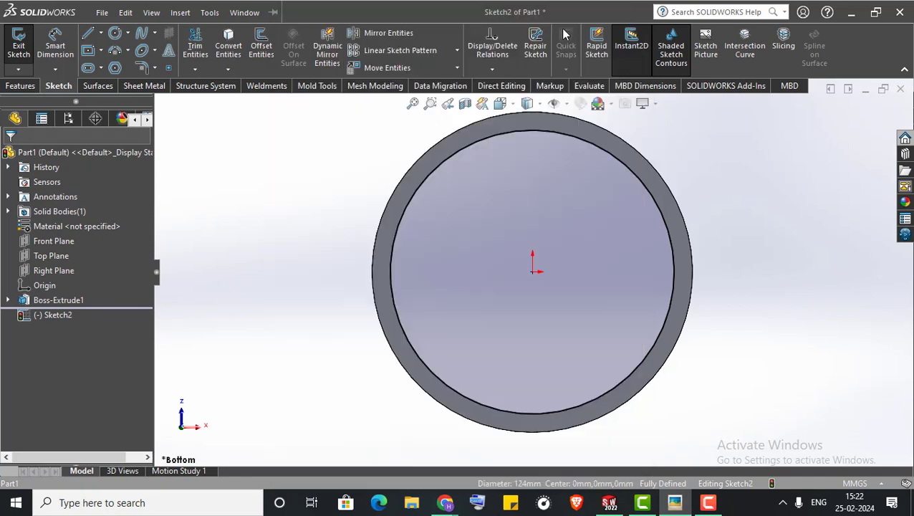
{"action": "left_click", "coordinate": [114, 33]}
{"action": "left_click", "coordinate": [533, 271]}
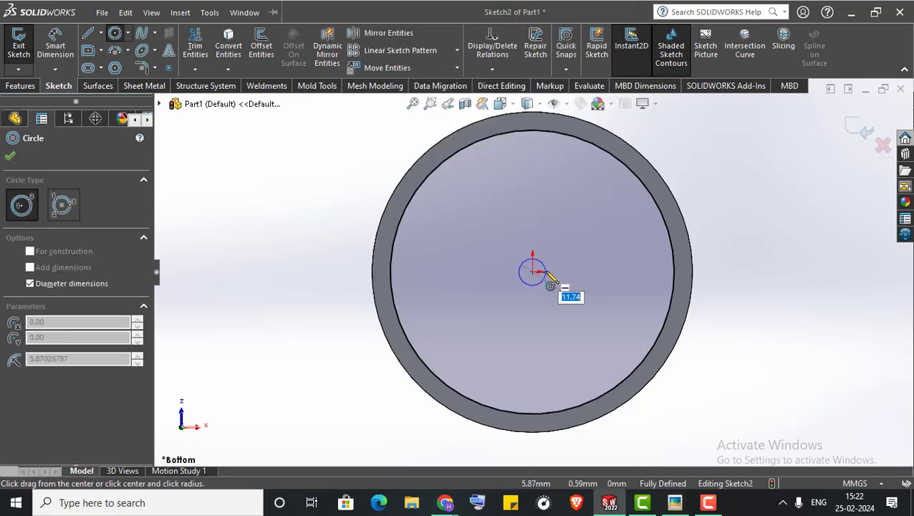
{"action": "type", "text": "0"}
{"action": "key", "text": "Return"}
- Extrude the ring between Ø124 and Ø90 to a depth of 12 mm
{"action": "left_click", "coordinate": [20, 85]}
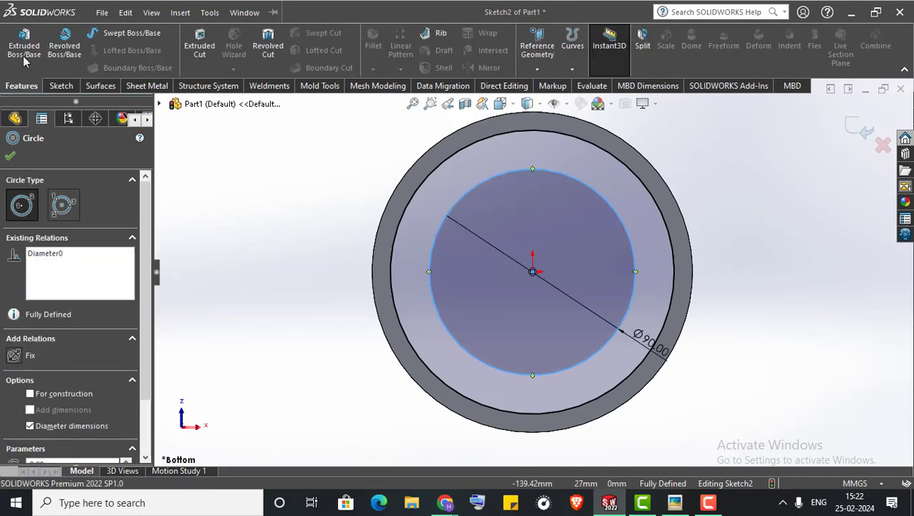
{"action": "key", "text": "Escape"}
{"action": "left_click", "coordinate": [23, 43]}
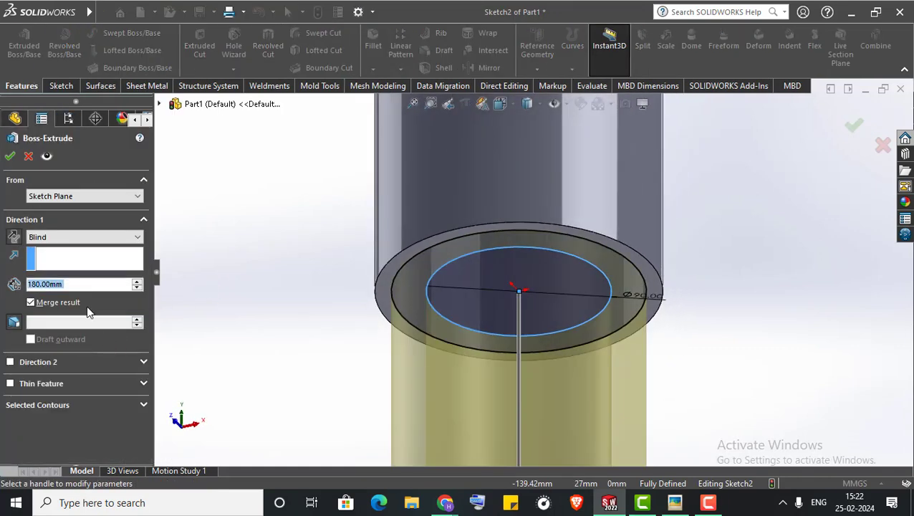
{"action": "type", "text": "12"}
{"action": "key", "text": "Return"}
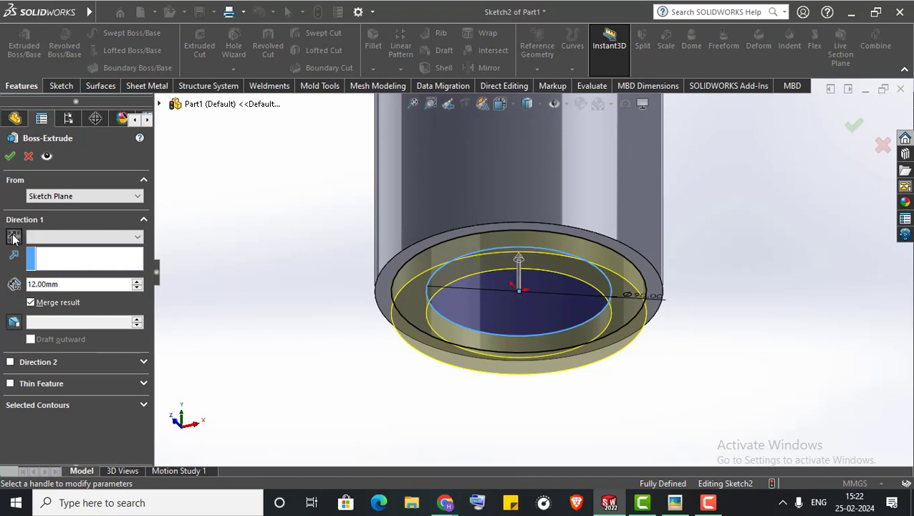
{"action": "left_click", "coordinate": [9, 157]}
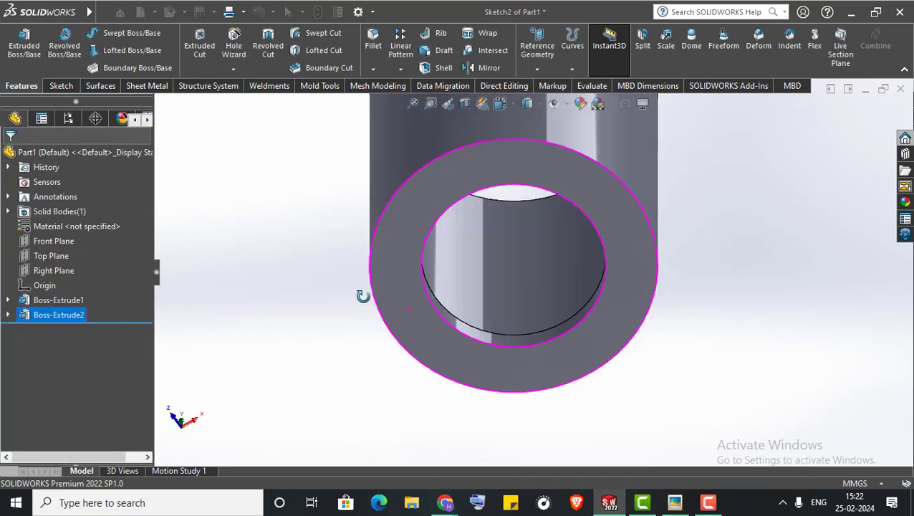
- Start a new sketch on the ring's end face with the Circle tool ready
{"action": "left_click", "coordinate": [420, 227]}
{"action": "right_click", "coordinate": [388, 192]}
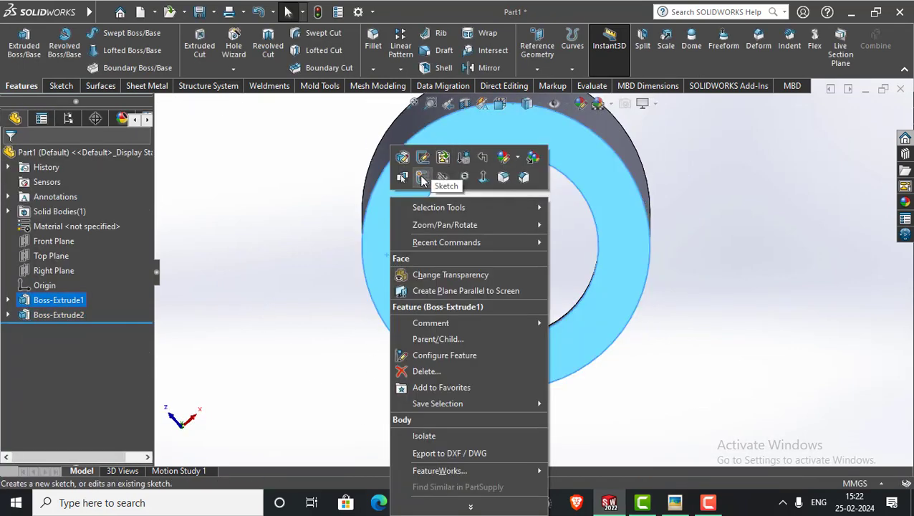
{"action": "left_click", "coordinate": [415, 177]}
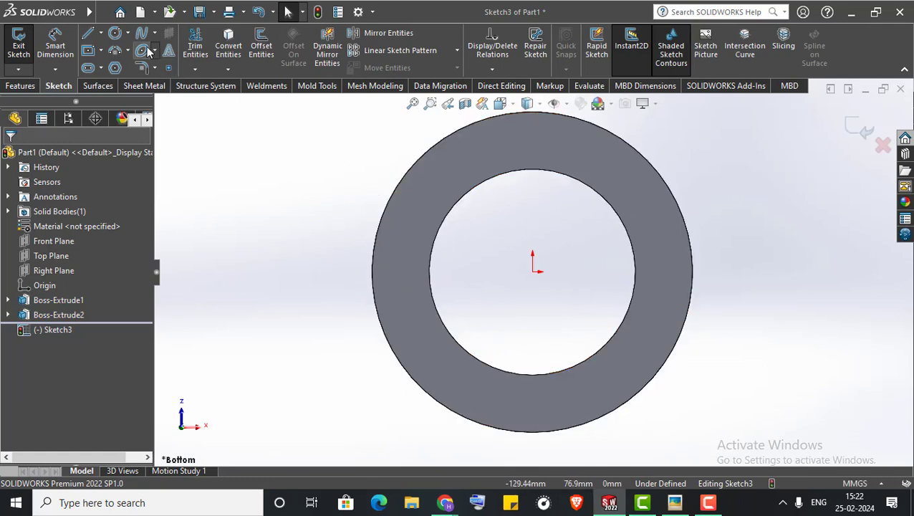
{"action": "left_click", "coordinate": [118, 34]}
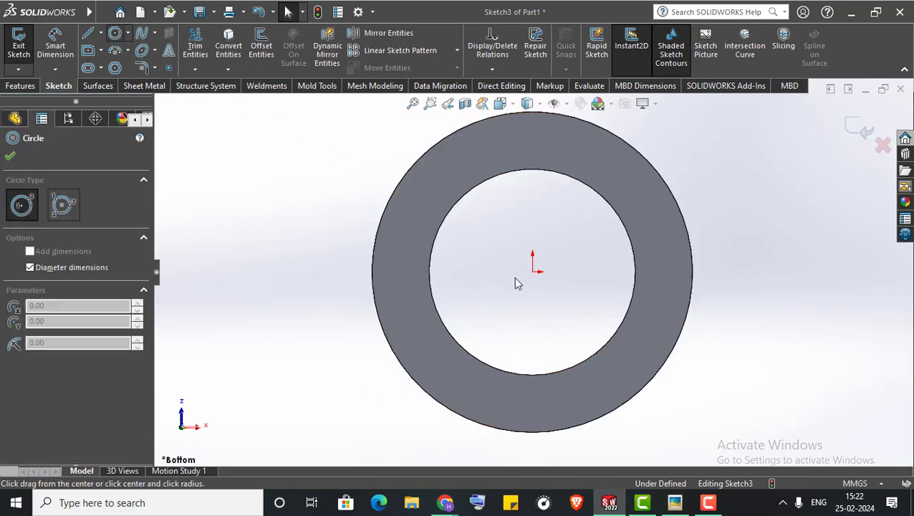
- Pan and zoom the reference drawing to its top view showing the 4xM8 tapped holes
{"action": "left_click", "coordinate": [674, 507]}
{"action": "left_click_drag", "start_coordinate": [395, 81], "coordinate": [395, 193]}
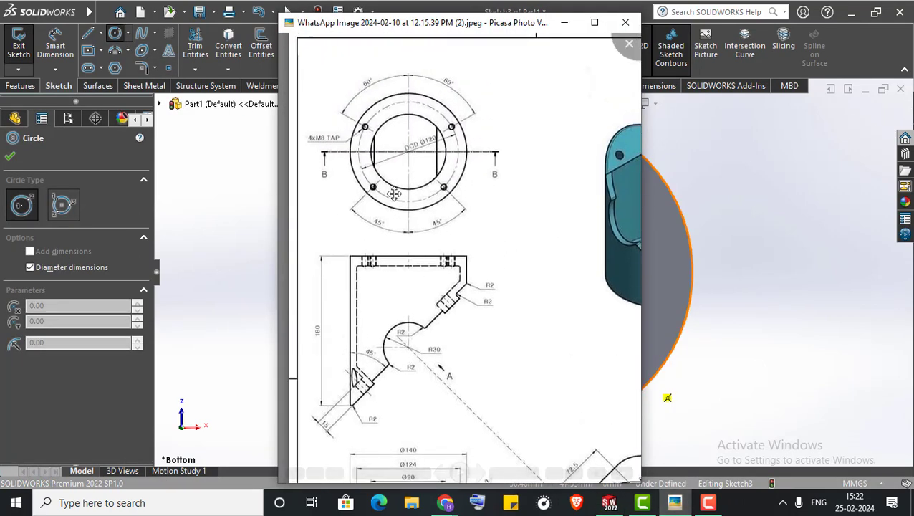
{"action": "scroll", "coordinate": [395, 193], "scroll_direction": "up", "scroll_amount": 2}
{"action": "scroll", "coordinate": [395, 193], "scroll_direction": "up", "scroll_amount": 1}
{"action": "scroll", "coordinate": [401, 287], "scroll_direction": "up", "scroll_amount": 1}
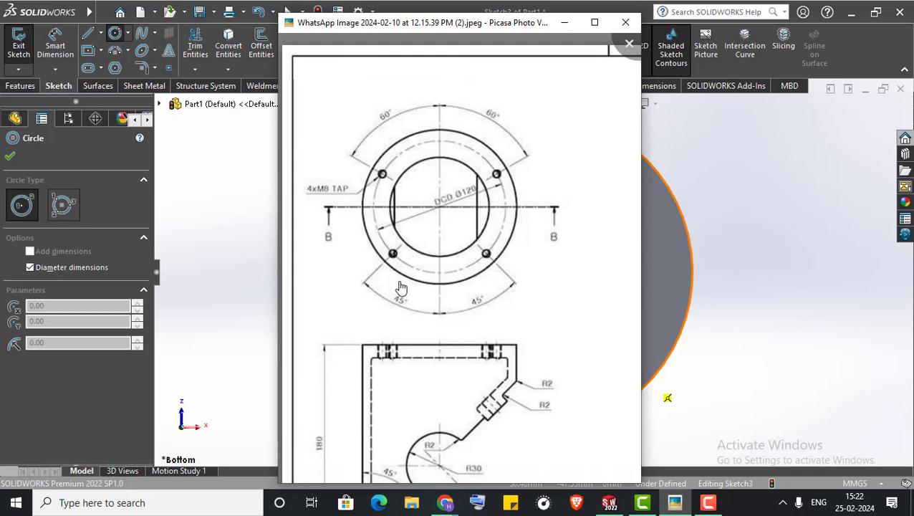
- Draw a Ø120 circle at the origin and make it construction geometry
{"action": "left_click", "coordinate": [564, 22]}
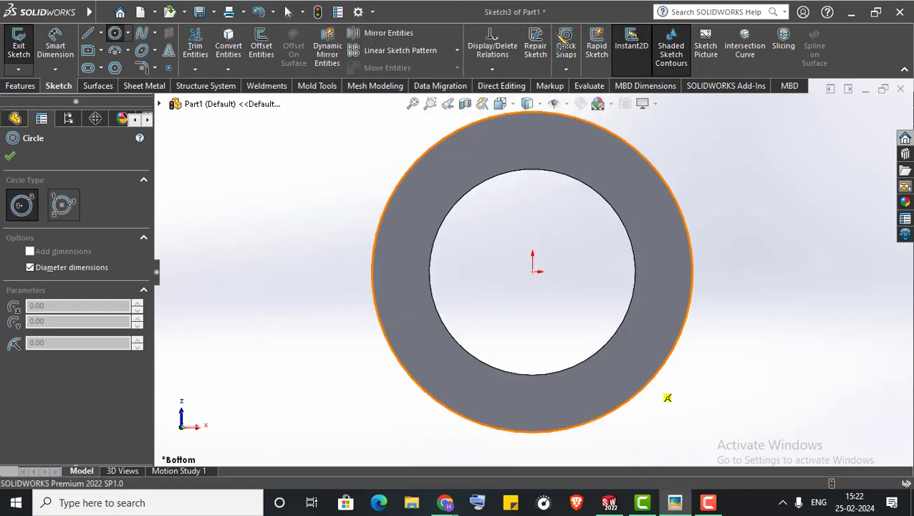
{"action": "left_click", "coordinate": [533, 272]}
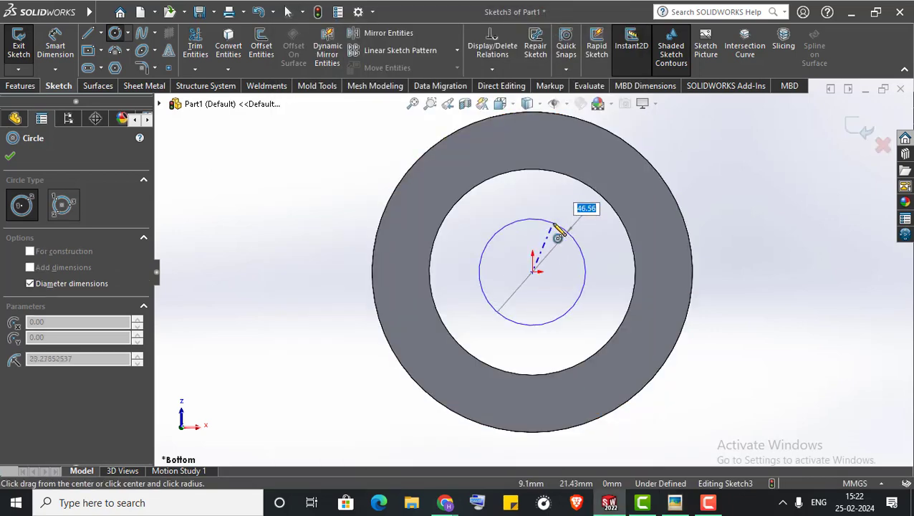
{"action": "key", "text": "Return"}
{"action": "key", "text": "Escape"}
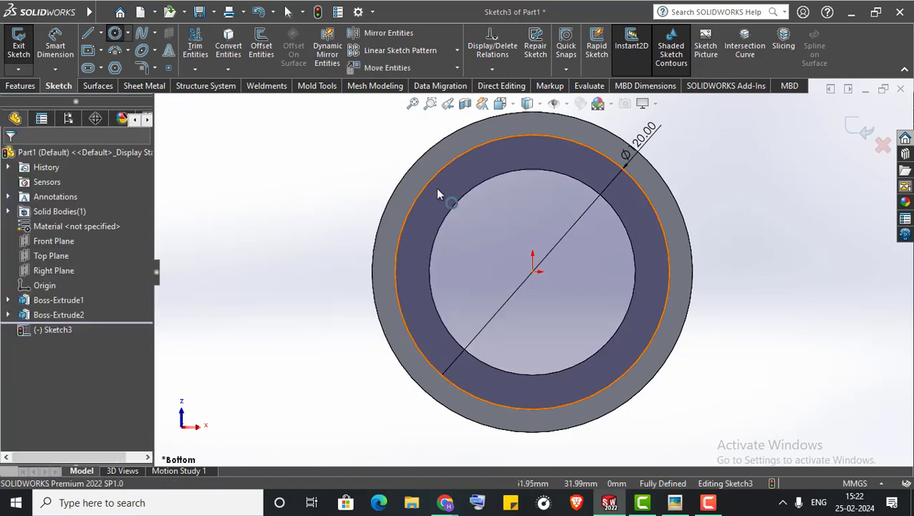
{"action": "left_click", "coordinate": [451, 168]}
{"action": "left_click", "coordinate": [61, 337]}
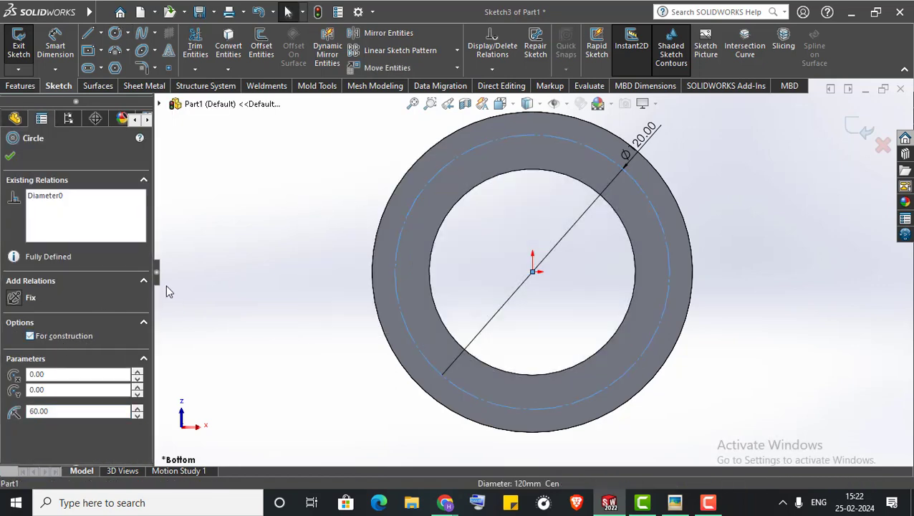
{"action": "key", "text": "Escape"}
- Draw a centreline from the origin angled up to the right
{"action": "left_click", "coordinate": [100, 33]}
{"action": "left_click", "coordinate": [118, 66]}
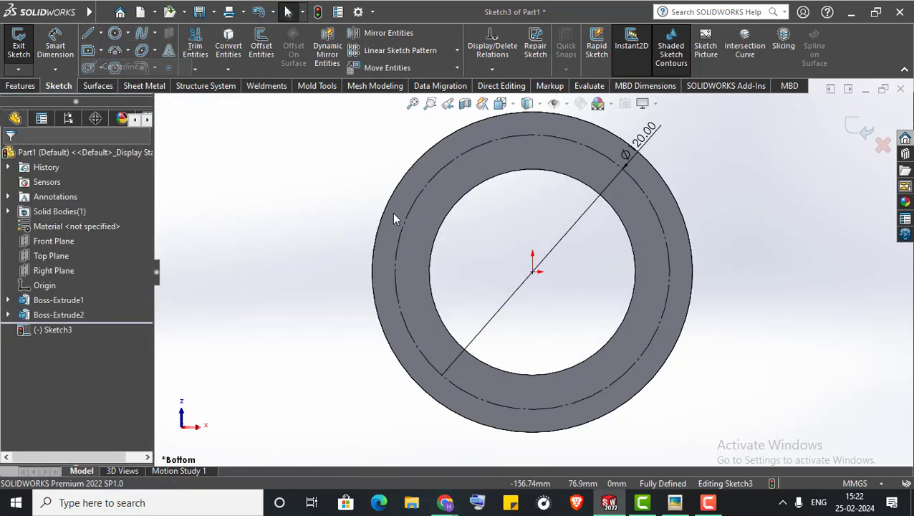
{"action": "scroll", "coordinate": [425, 370], "scroll_direction": "up", "scroll_amount": 2}
{"action": "scroll", "coordinate": [604, 211], "scroll_direction": "down", "scroll_amount": 2}
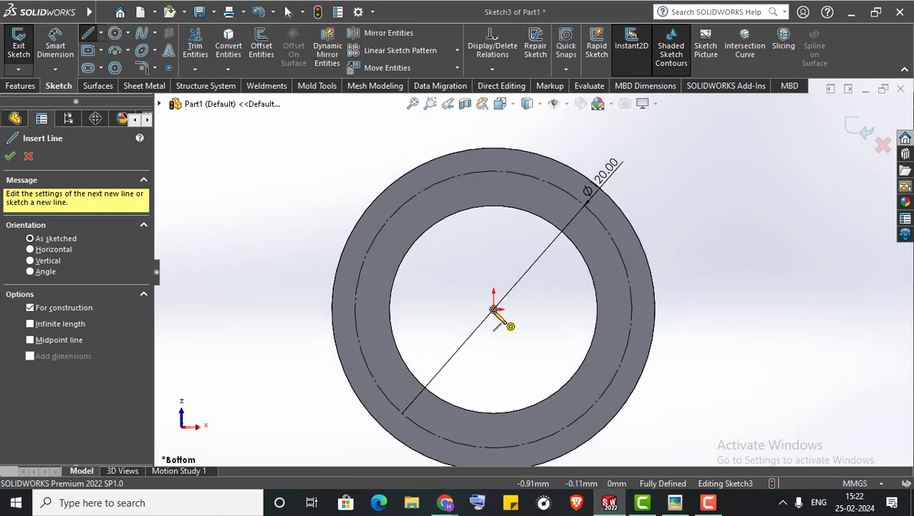
{"action": "left_click", "coordinate": [494, 308]}
{"action": "left_click", "coordinate": [675, 191]}
{"action": "key", "text": "Escape"}
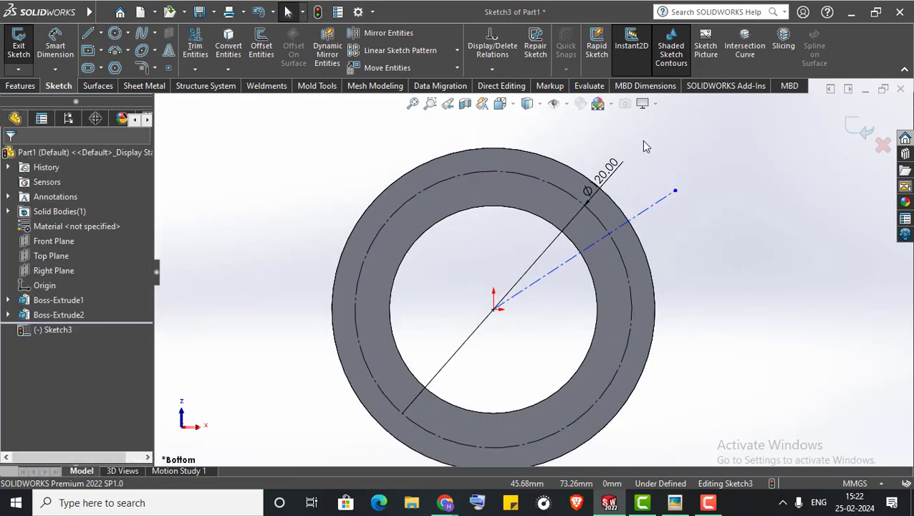
{"action": "left_click", "coordinate": [380, 140]}
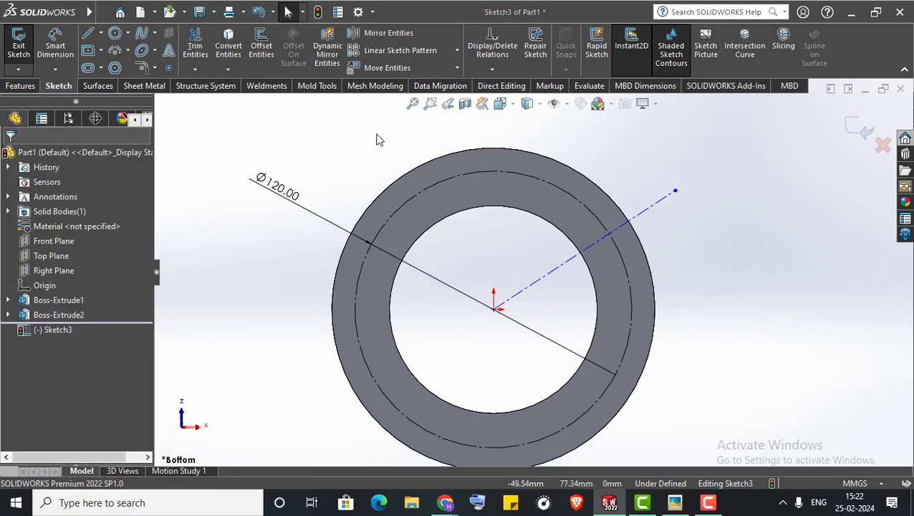
- Draw a vertical centreline from the origin to the top of the ring
{"action": "left_click", "coordinate": [100, 33]}
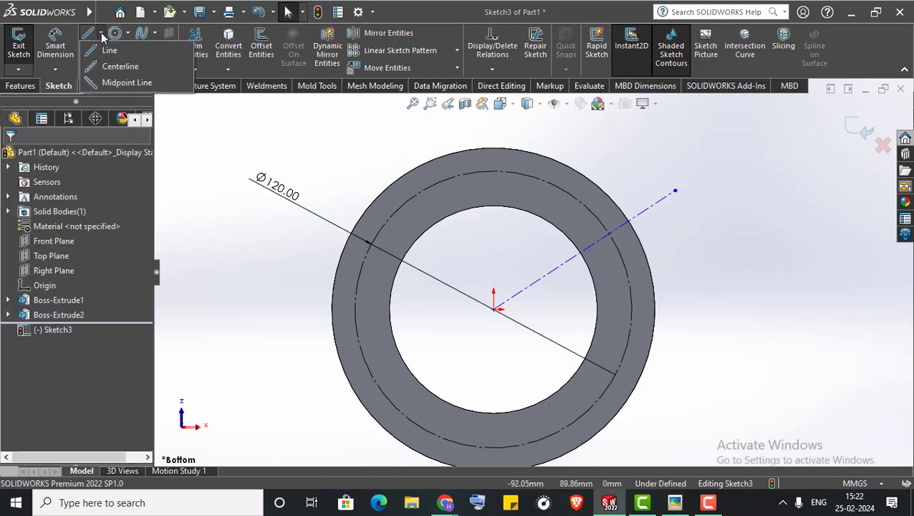
{"action": "left_click", "coordinate": [108, 68]}
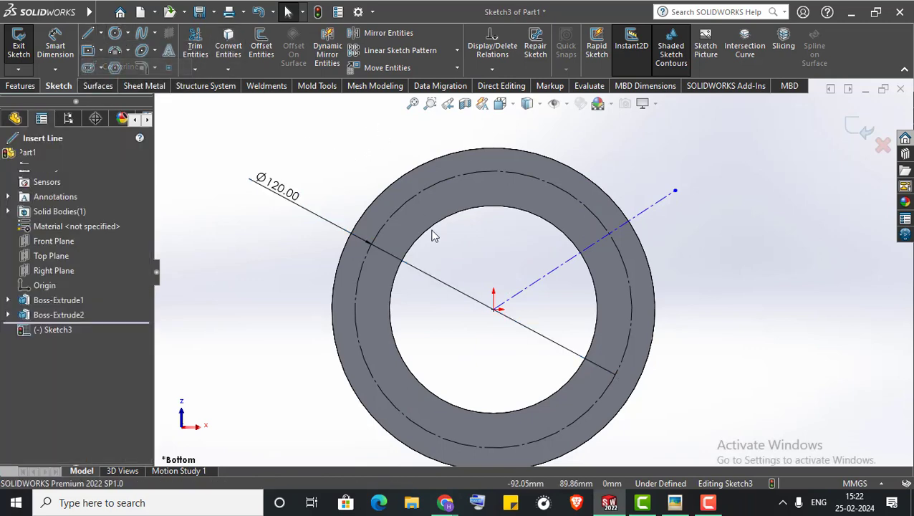
{"action": "left_click", "coordinate": [494, 309]}
{"action": "left_click", "coordinate": [493, 148]}
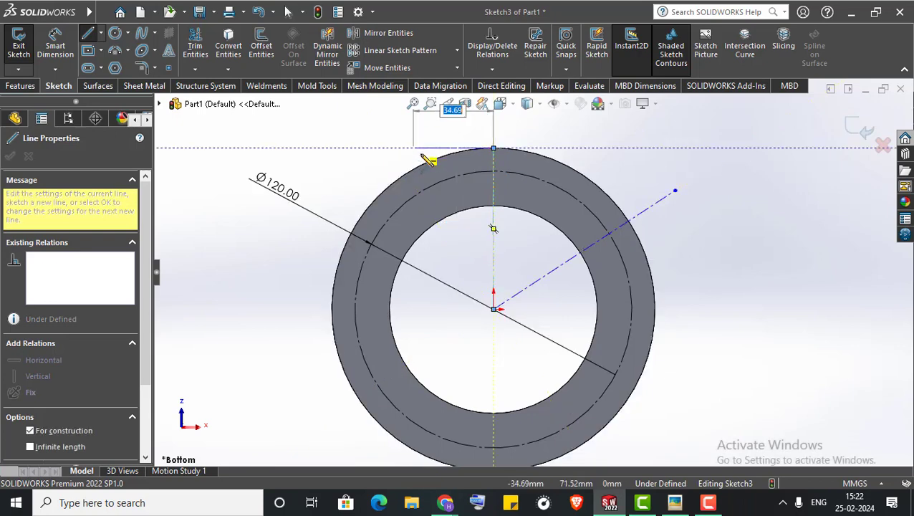
{"action": "key", "text": "Escape"}
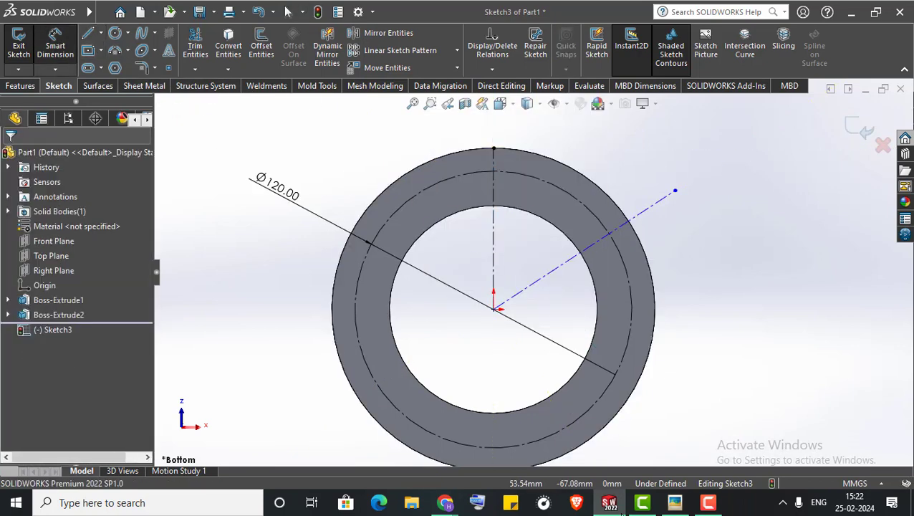
- Dimension the angle between the two centrelines as 60°
{"action": "left_click", "coordinate": [674, 504]}
{"action": "left_click", "coordinate": [675, 504]}
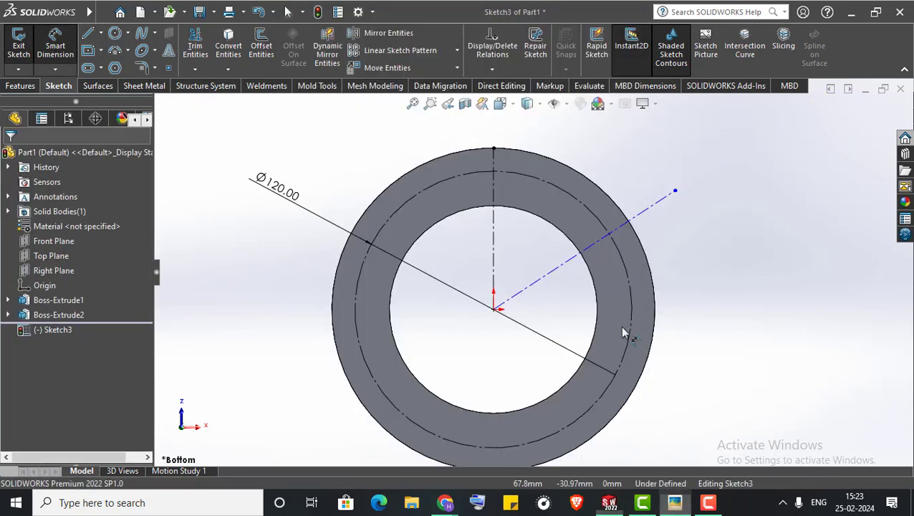
{"action": "left_click", "coordinate": [494, 259]}
{"action": "left_click", "coordinate": [494, 259]}
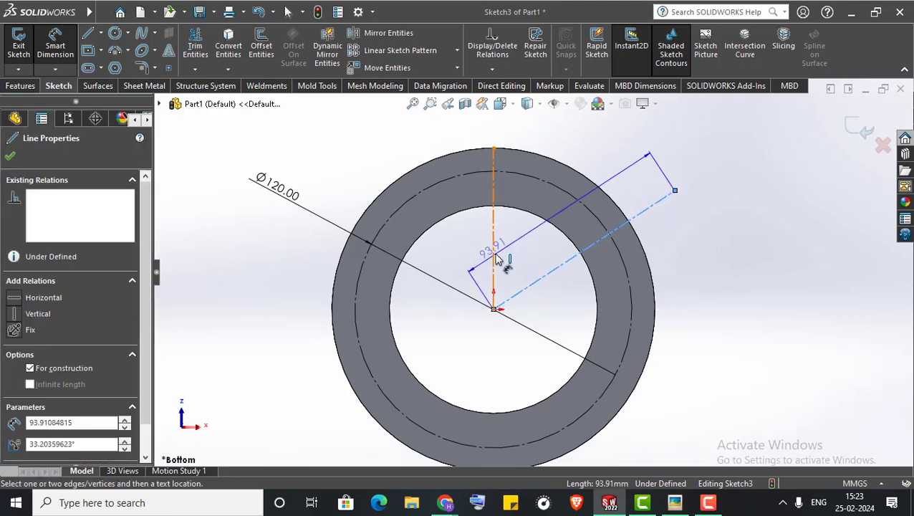
{"action": "left_click", "coordinate": [529, 256]}
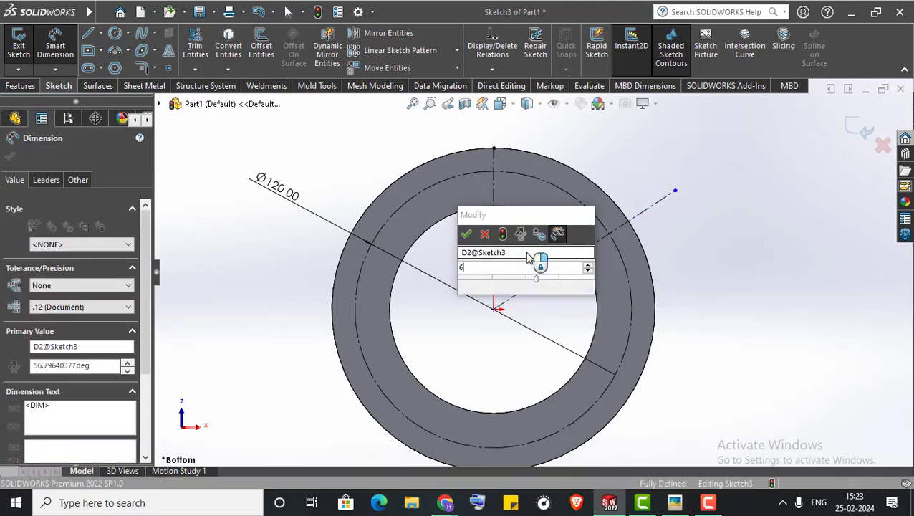
{"action": "type", "text": "60"}
{"action": "key", "text": "Return"}
- Draw an 8 mm circle where the 60° centreline meets the Ø120 circle
{"action": "left_click", "coordinate": [806, 300]}
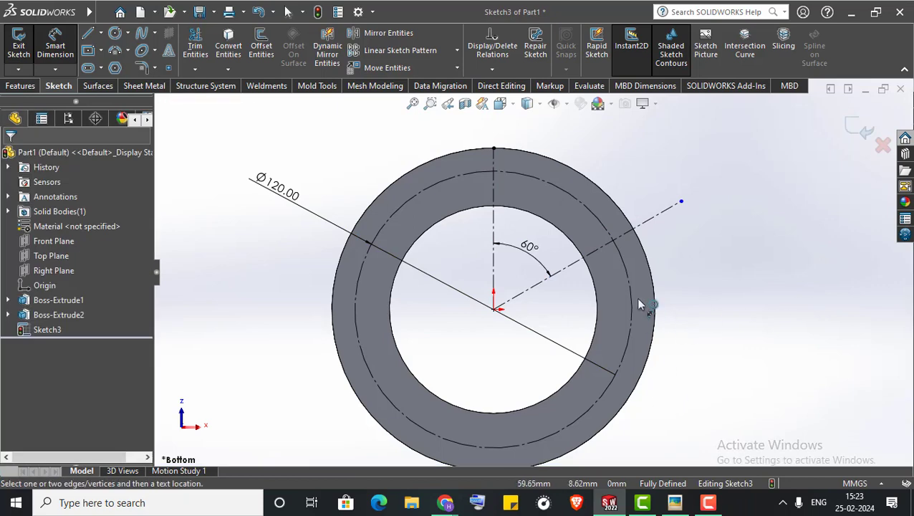
{"action": "left_click", "coordinate": [674, 501]}
{"action": "left_click", "coordinate": [247, 106]}
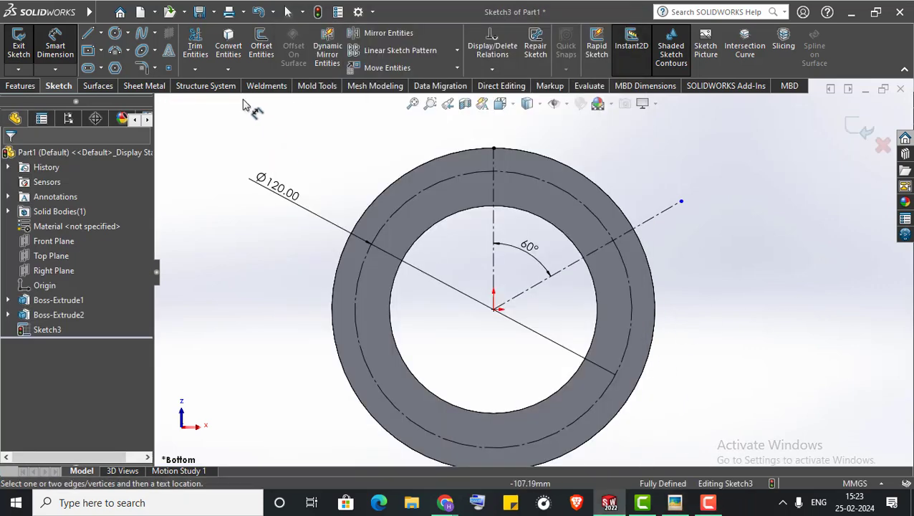
{"action": "left_click", "coordinate": [115, 33]}
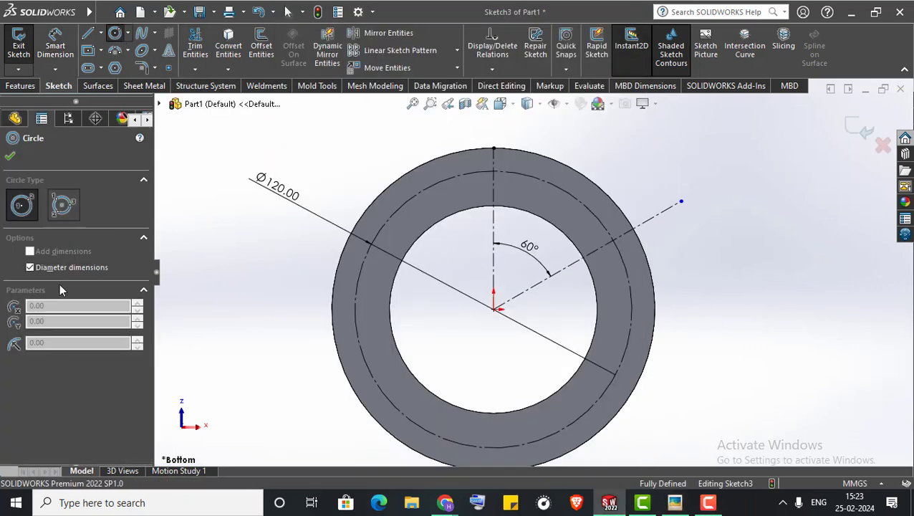
{"action": "left_click", "coordinate": [616, 246]}
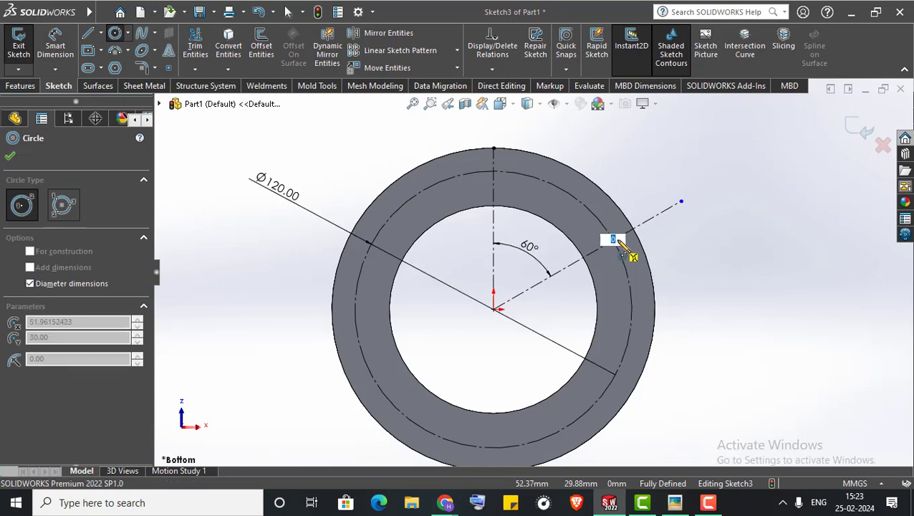
{"action": "type", "text": "8"}
{"action": "key", "text": "Return"}
{"action": "right_click", "coordinate": [725, 219]}
{"action": "left_click", "coordinate": [753, 228]}
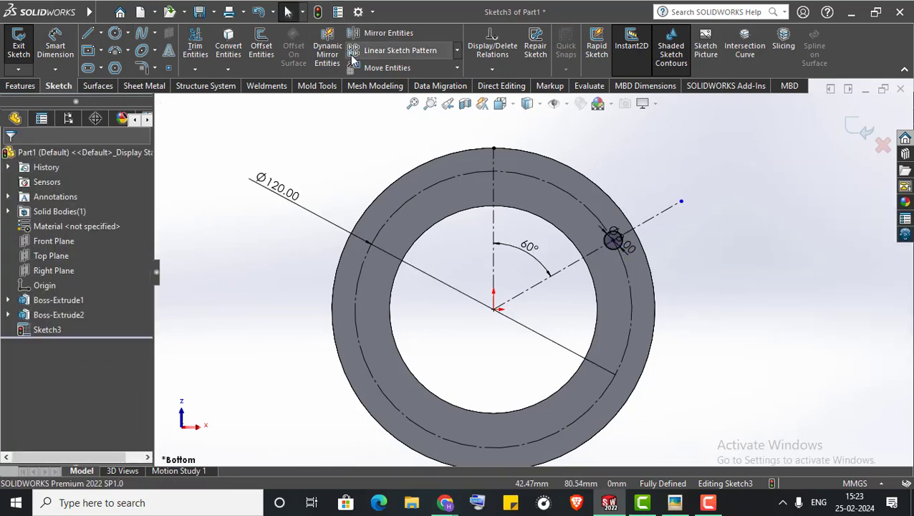
- Mirror the Ø8 circle across the vertical centreline
{"action": "left_click", "coordinate": [385, 35]}
{"action": "left_click", "coordinate": [613, 239]}
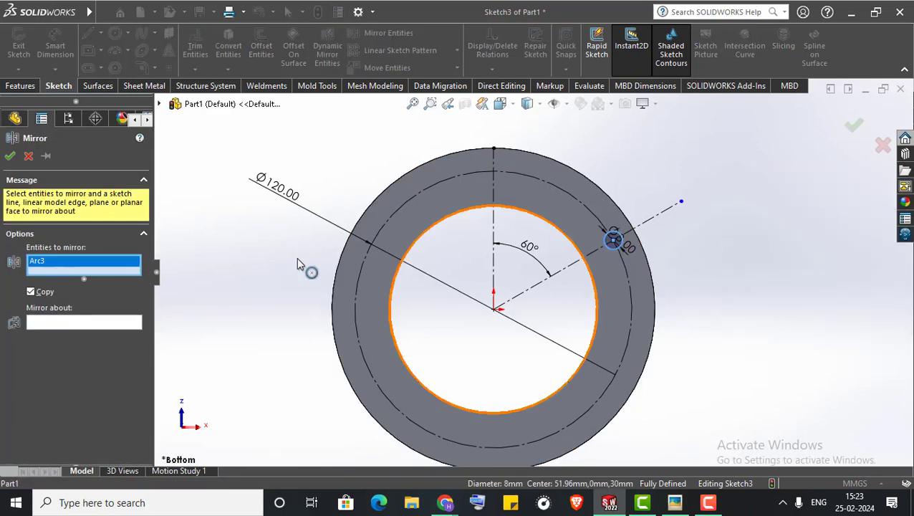
{"action": "left_click", "coordinate": [91, 323]}
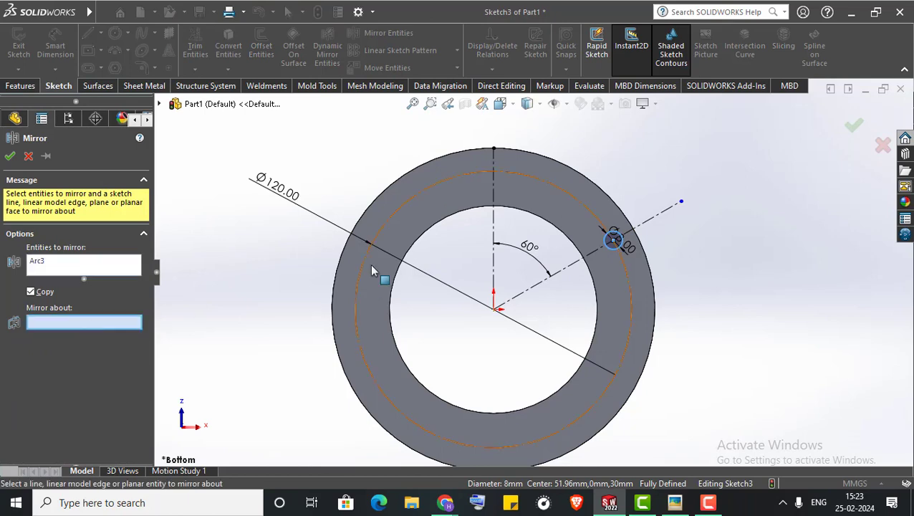
{"action": "left_click", "coordinate": [492, 225]}
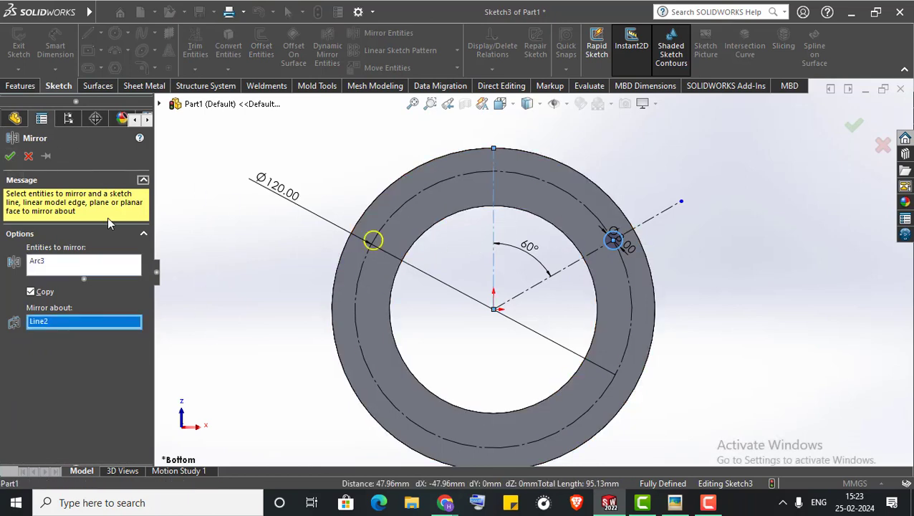
{"action": "left_click", "coordinate": [15, 159]}
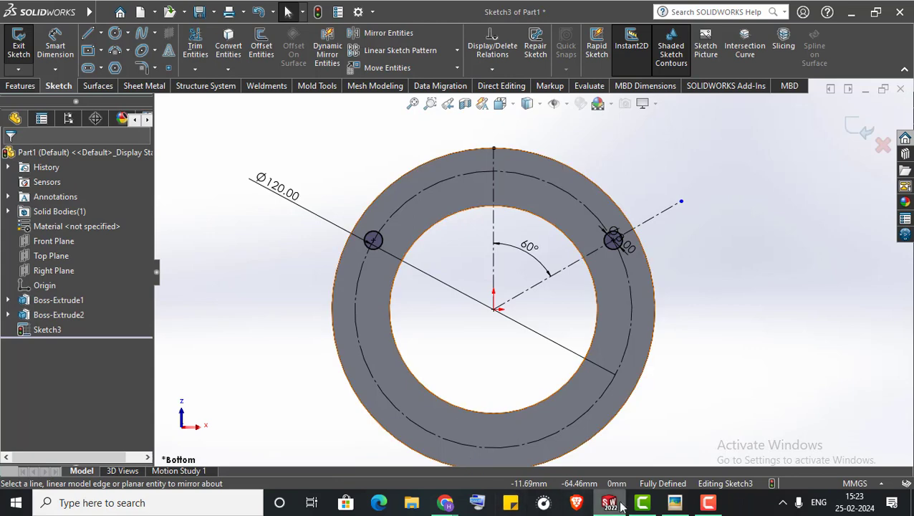
{"action": "left_click", "coordinate": [666, 506]}
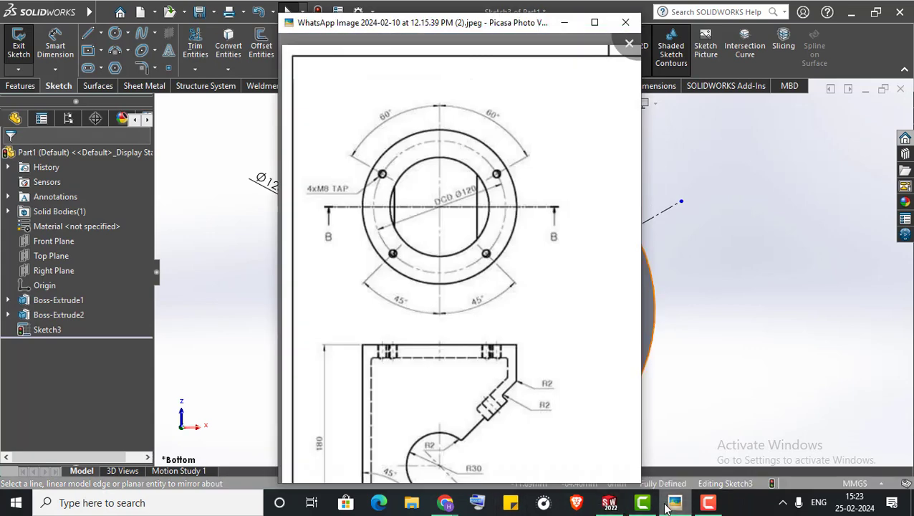
- Draw a centreline from the origin down to the lower right
{"action": "left_click", "coordinate": [666, 506]}
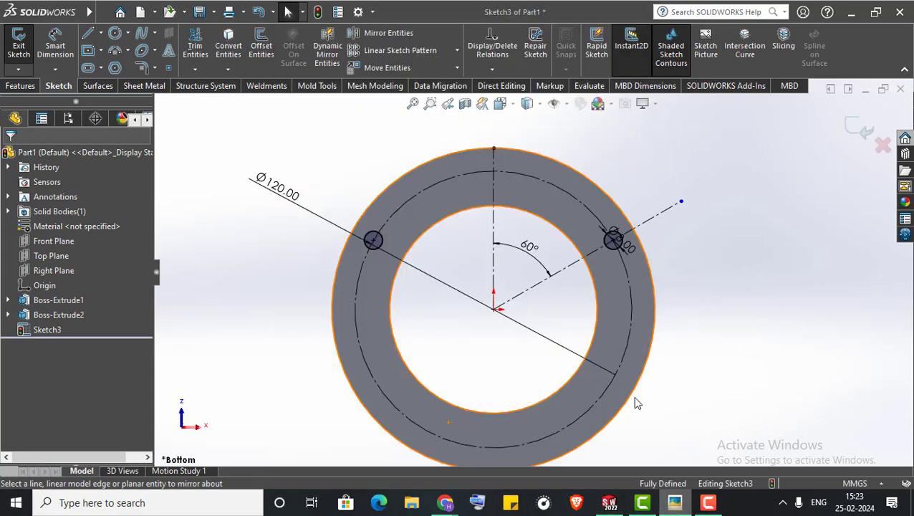
{"action": "left_click", "coordinate": [103, 33]}
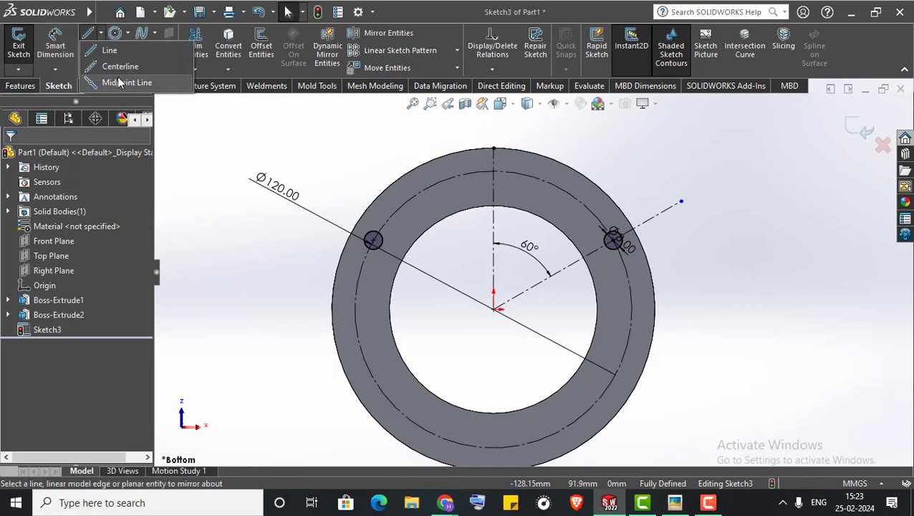
{"action": "left_click", "coordinate": [120, 65]}
{"action": "left_click", "coordinate": [494, 309]}
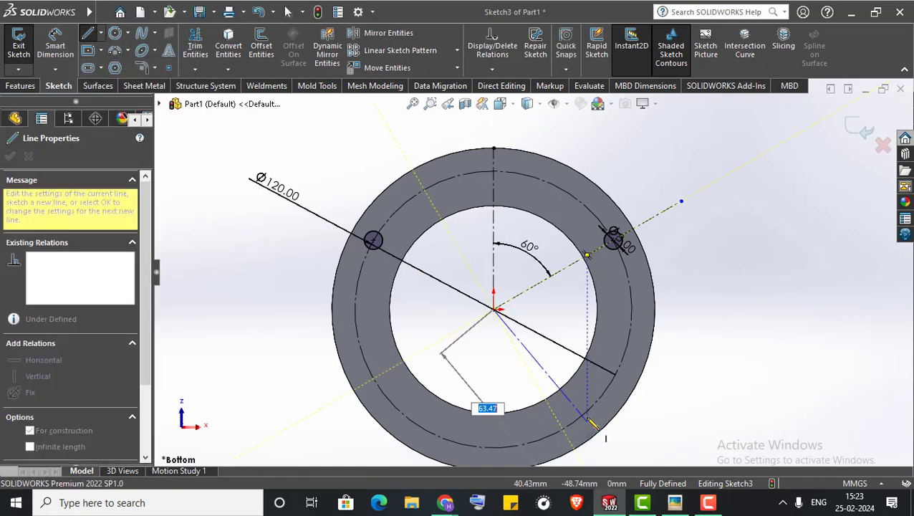
{"action": "left_click", "coordinate": [591, 408]}
{"action": "right_click", "coordinate": [716, 340]}
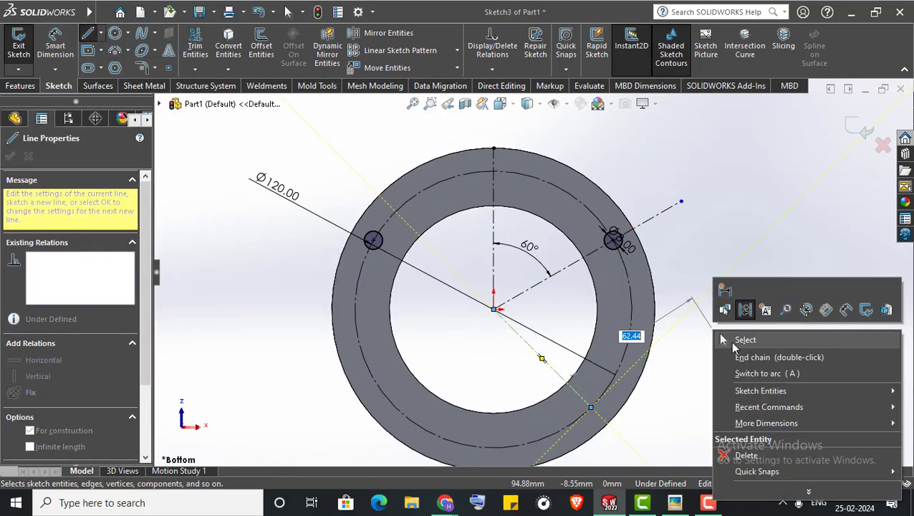
{"action": "left_click", "coordinate": [742, 341]}
- Dimension the lower-right diagonal line at 45° from the vertical centreline
{"action": "left_click", "coordinate": [194, 68]}
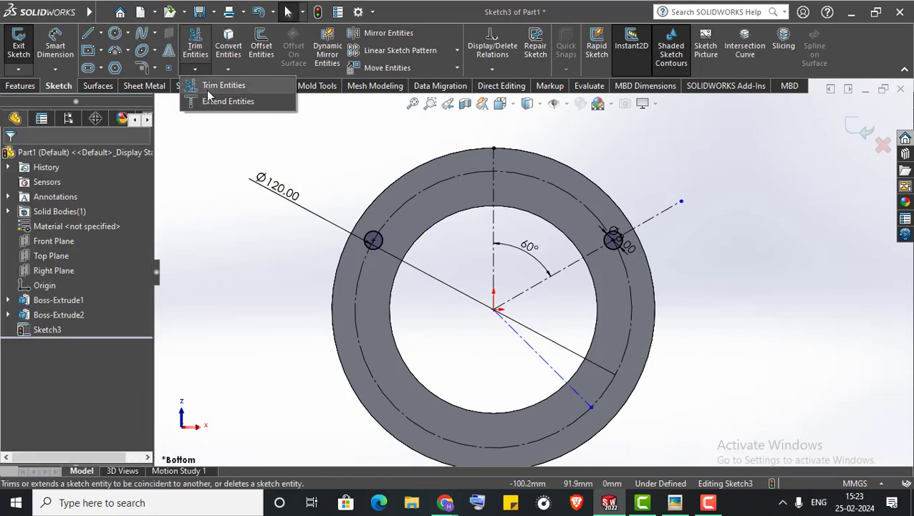
{"action": "left_click", "coordinate": [237, 84]}
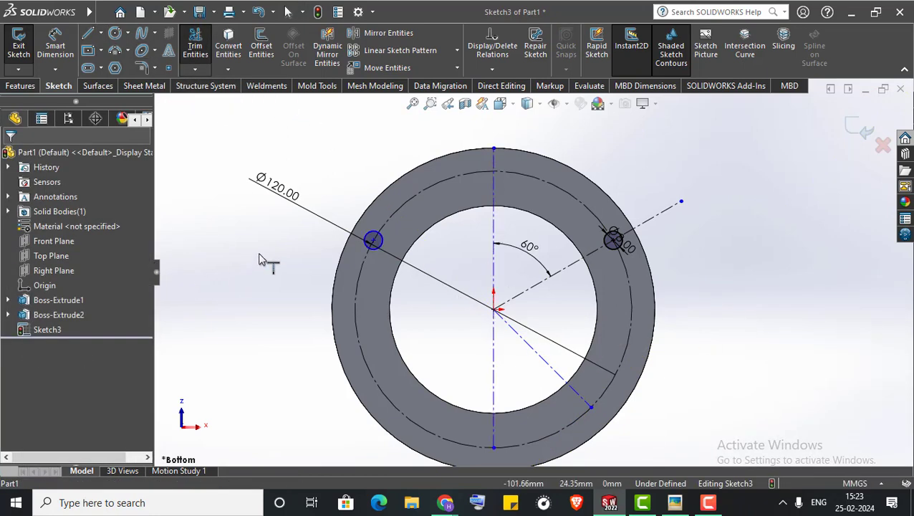
{"action": "left_click", "coordinate": [58, 47]}
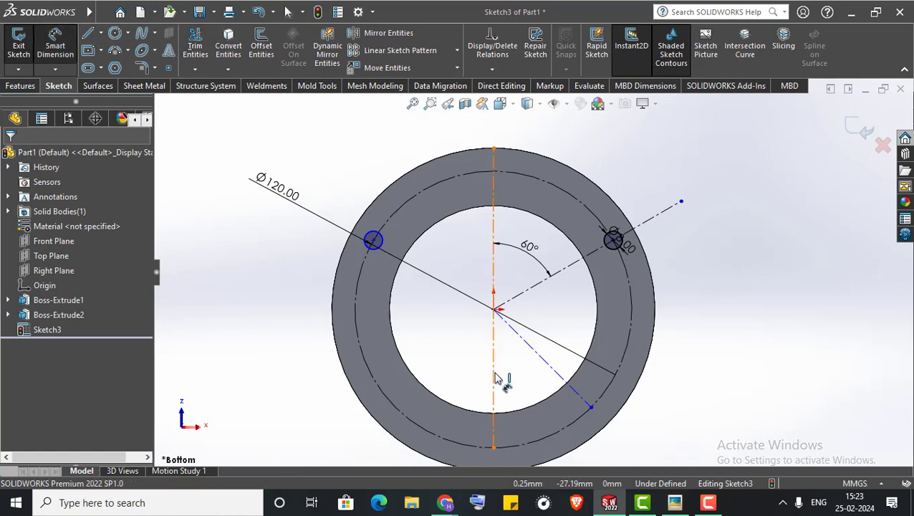
{"action": "left_click", "coordinate": [530, 346]}
{"action": "left_click", "coordinate": [494, 374]}
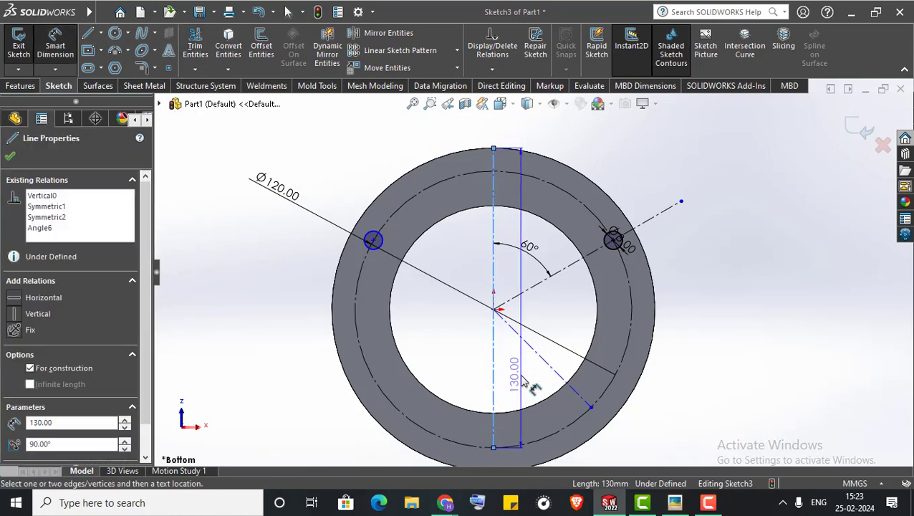
{"action": "key", "text": "Escape"}
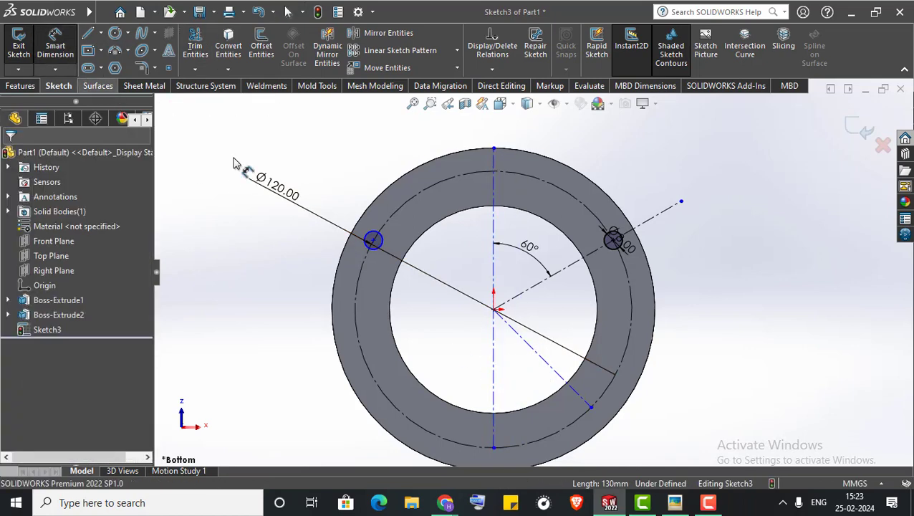
{"action": "left_click", "coordinate": [530, 349]}
{"action": "left_click", "coordinate": [495, 374]}
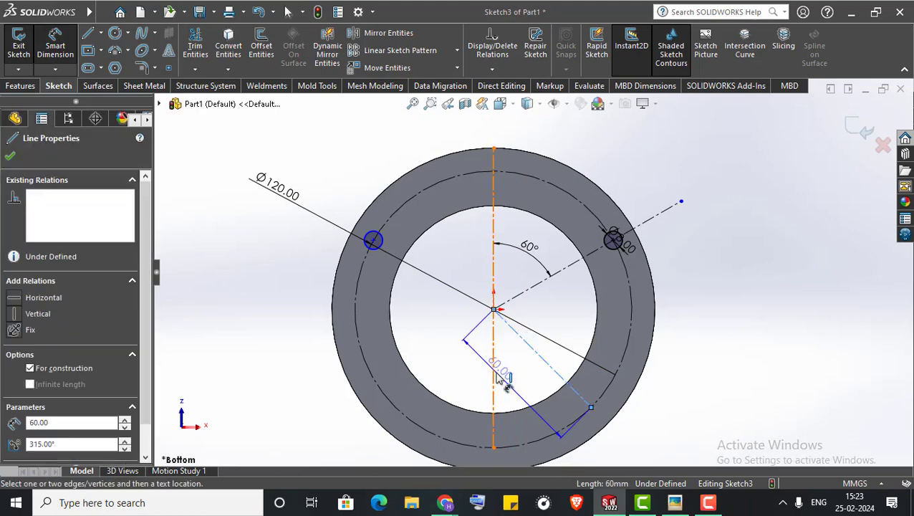
{"action": "left_click", "coordinate": [519, 378]}
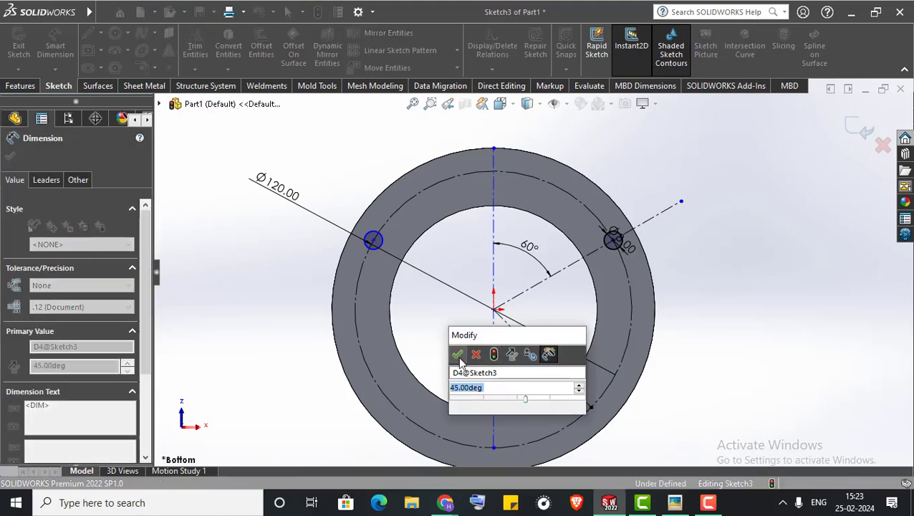
{"action": "left_click", "coordinate": [457, 354]}
{"action": "key", "text": "Escape"}
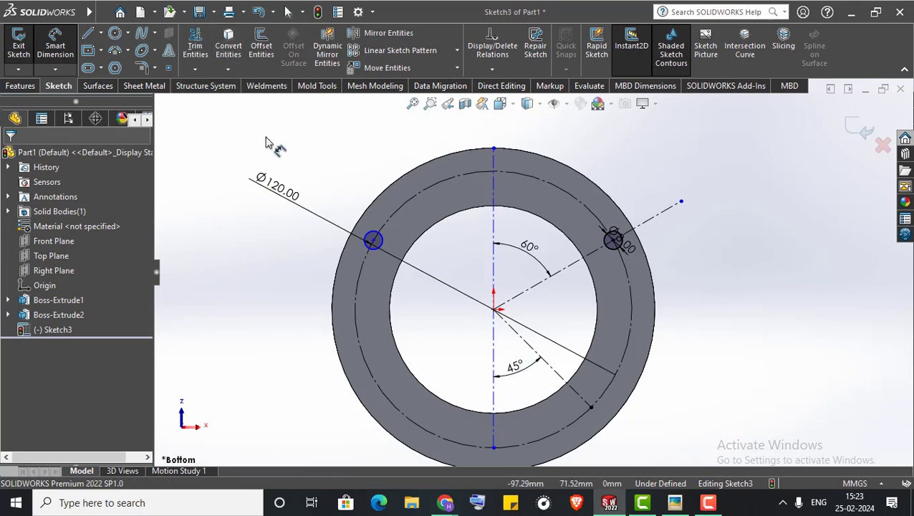
- Draw an Ø8 circle where the 45° line meets the Ø120 pitch circle
{"action": "left_click", "coordinate": [101, 33]}
{"action": "left_click", "coordinate": [115, 66]}
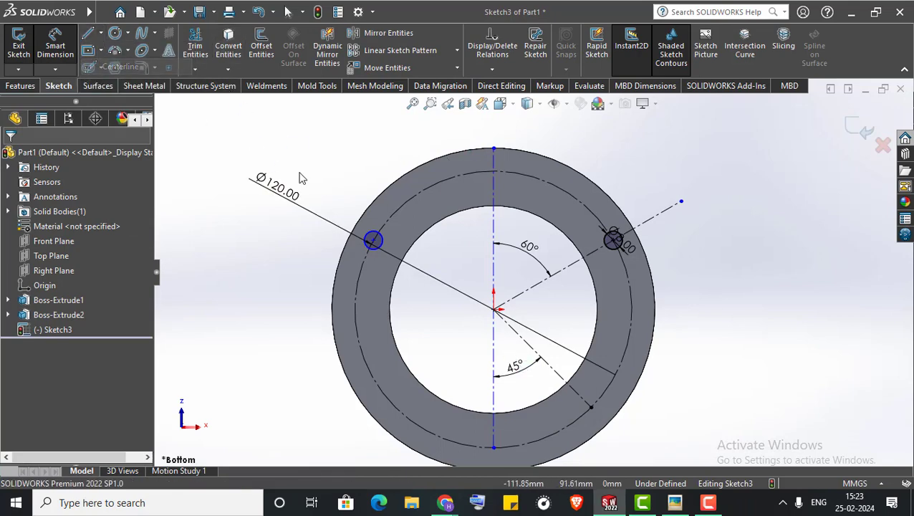
{"action": "key", "text": "Escape"}
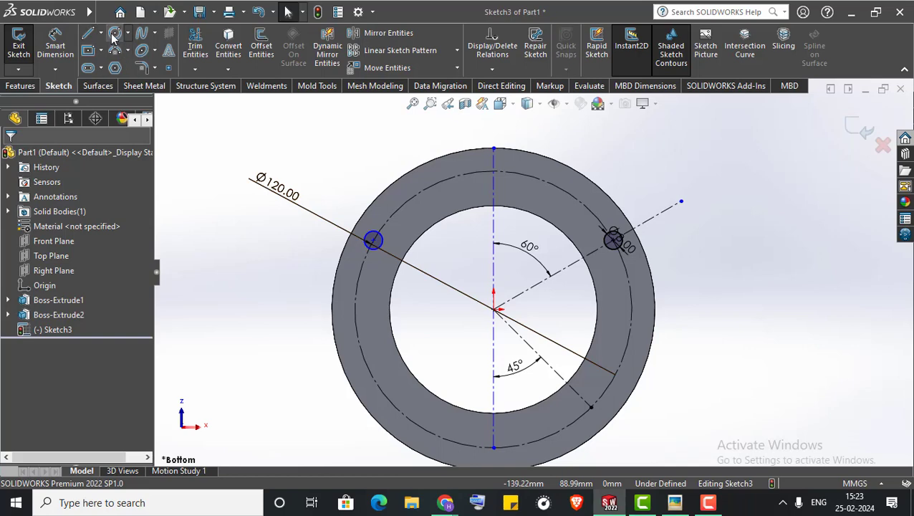
{"action": "left_click", "coordinate": [114, 33]}
{"action": "left_click", "coordinate": [591, 408]}
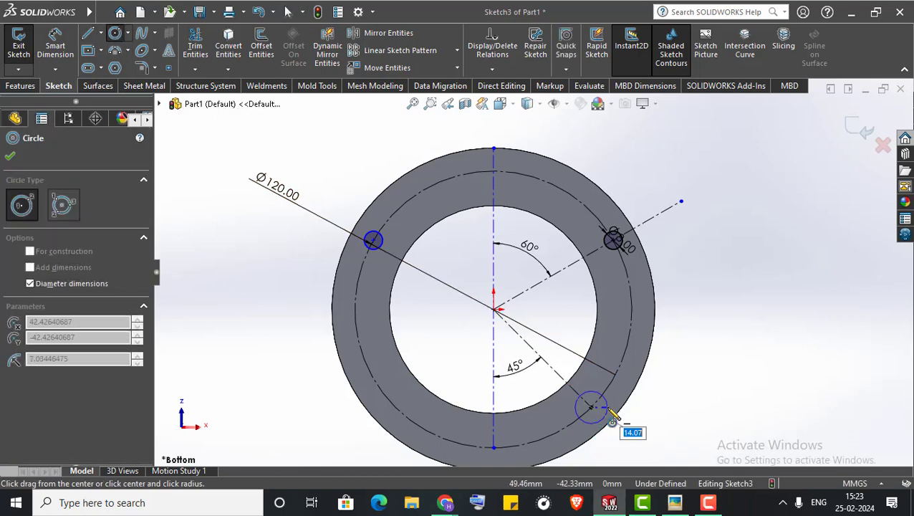
{"action": "key", "text": "Return"}
{"action": "right_click", "coordinate": [722, 316]}
{"action": "left_click", "coordinate": [764, 329]}
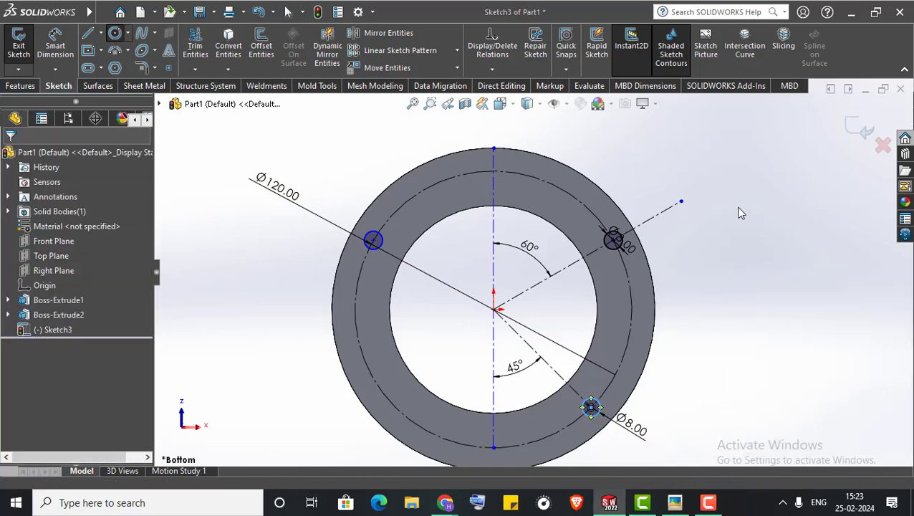
- Mirror the new Ø8 circle across the vertical centreline and exit the sketch
{"action": "left_click", "coordinate": [387, 33]}
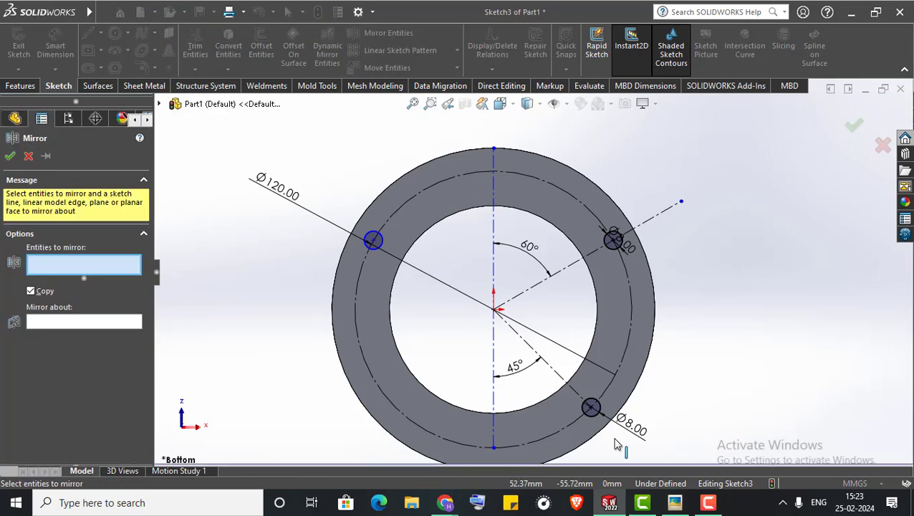
{"action": "left_click", "coordinate": [590, 400]}
{"action": "left_click", "coordinate": [72, 327]}
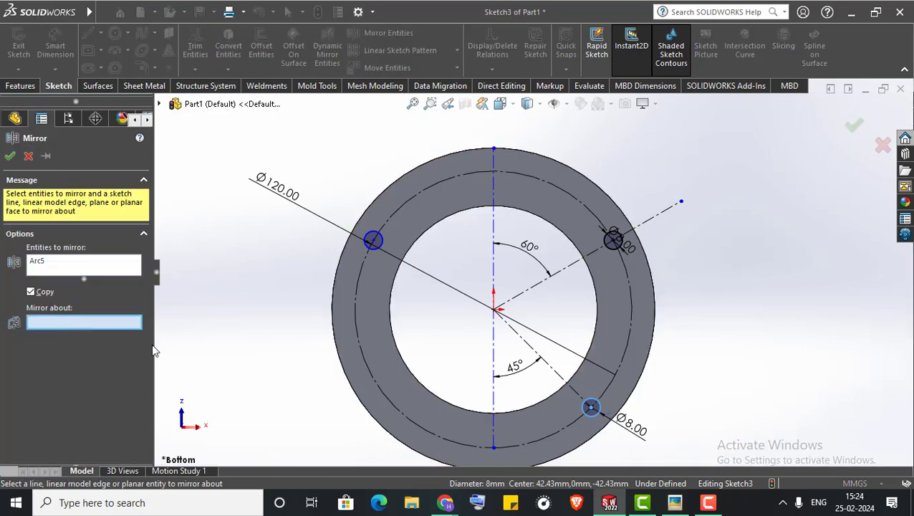
{"action": "left_click", "coordinate": [494, 380]}
{"action": "left_click", "coordinate": [11, 156]}
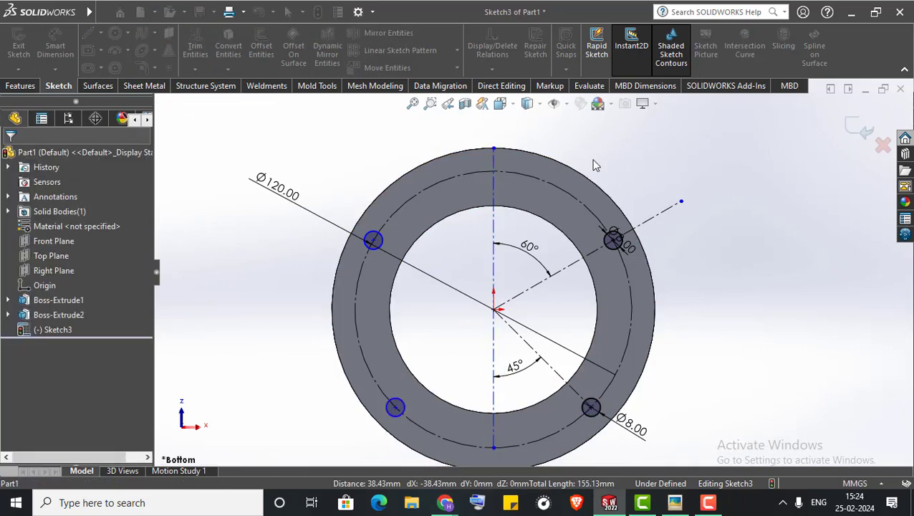
{"action": "left_click", "coordinate": [18, 44]}
- Extruded-cut the four Ø8 holes Through All
{"action": "left_click", "coordinate": [20, 84]}
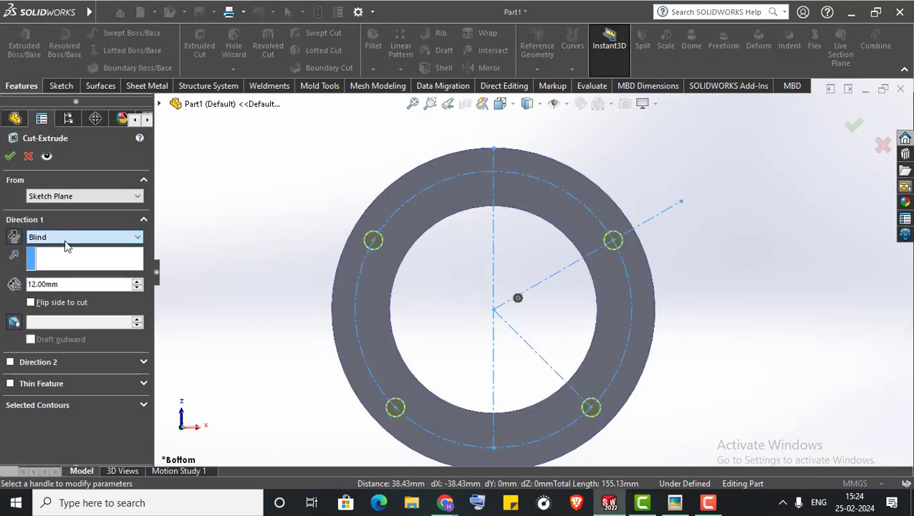
{"action": "left_click", "coordinate": [60, 237]}
{"action": "left_click", "coordinate": [46, 256]}
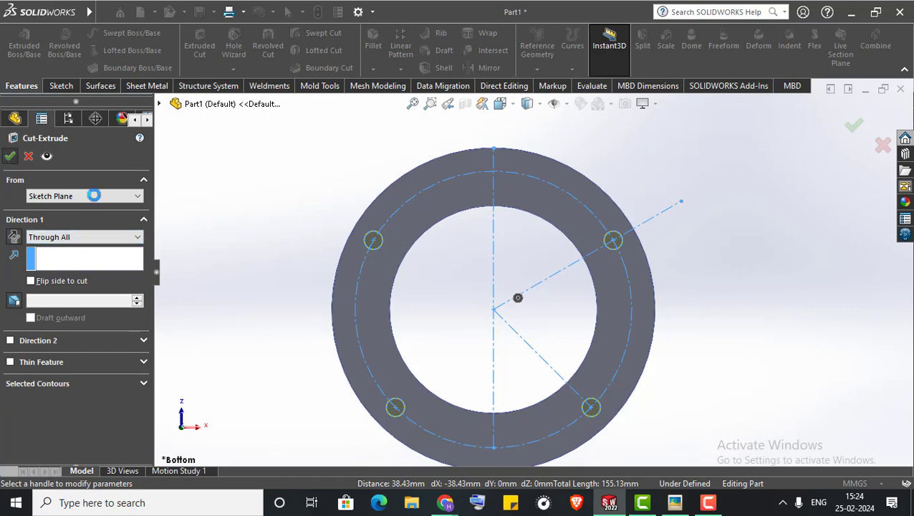
{"action": "key", "text": "Return"}
{"action": "mouse_move", "coordinate": [267, 255]}
{"action": "middle_mouse_down"}
{"action": "mouse_move", "coordinate": [360, 331]}
{"action": "mouse_move", "coordinate": [354, 373]}
{"action": "mouse_move", "coordinate": [403, 312]}
{"action": "middle_mouse_up"}
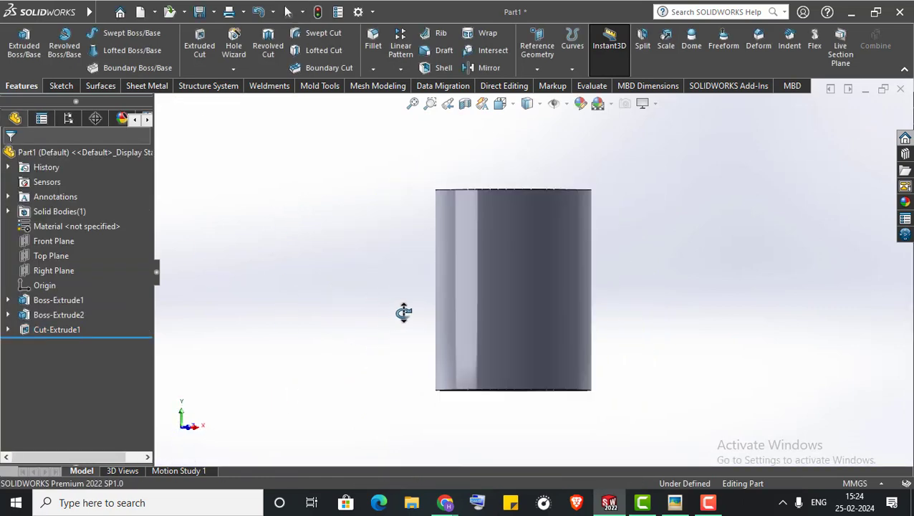
- Zoom and pan the reference drawing to check its side section
{"action": "left_click", "coordinate": [674, 502]}
{"action": "scroll", "coordinate": [496, 323], "scroll_direction": "down", "scroll_amount": 2}
{"action": "scroll", "coordinate": [473, 301], "scroll_direction": "down", "scroll_amount": 3}
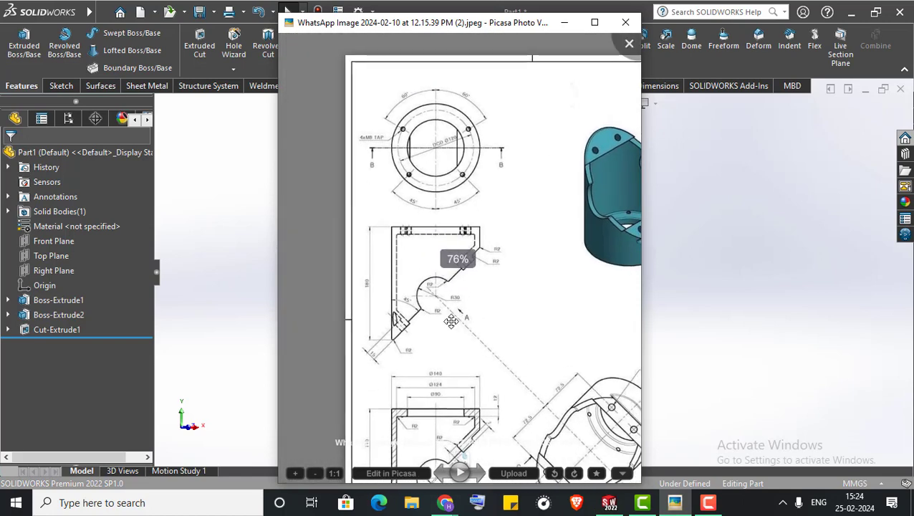
{"action": "scroll", "coordinate": [451, 320], "scroll_direction": "up", "scroll_amount": 1}
{"action": "scroll", "coordinate": [453, 301], "scroll_direction": "up", "scroll_amount": 1}
{"action": "mouse_move", "coordinate": [457, 259]}
{"action": "left_mouse_down"}
{"action": "mouse_move", "coordinate": [444, 206]}
{"action": "mouse_move", "coordinate": [444, 243]}
{"action": "left_mouse_up"}
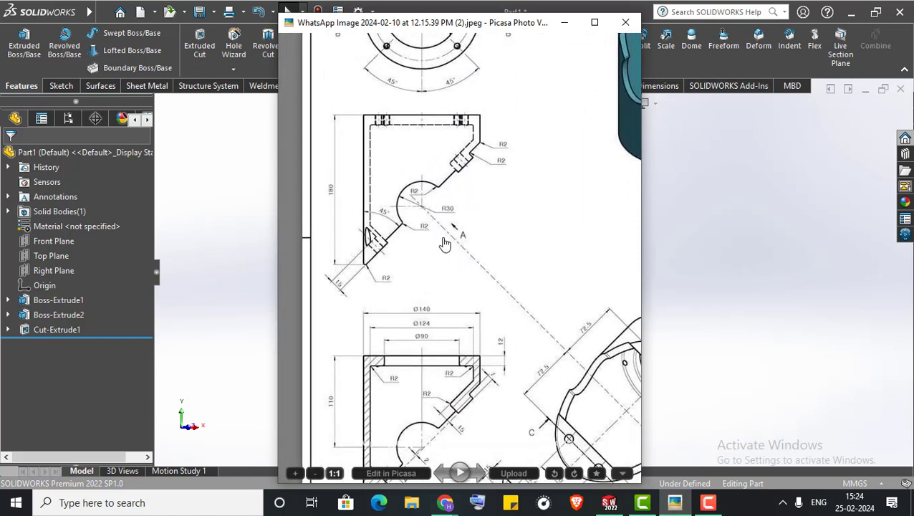
{"action": "left_click", "coordinate": [564, 22]}
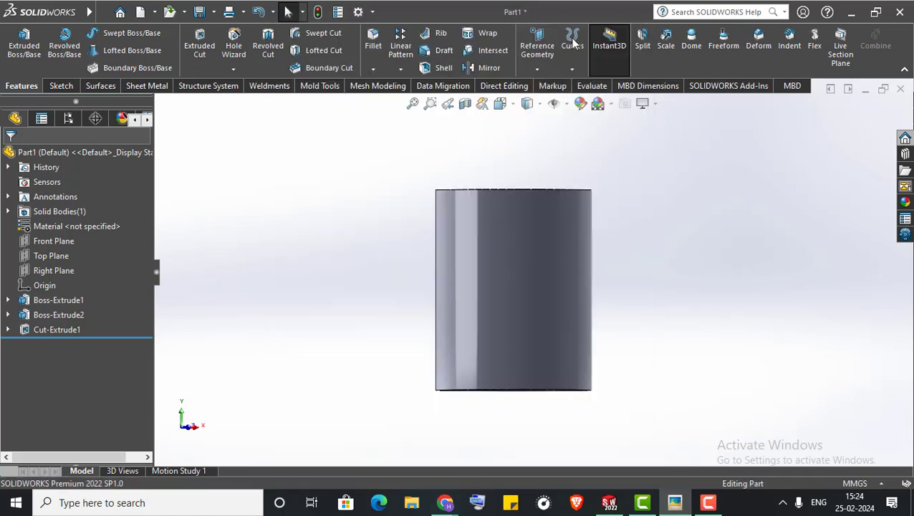
- Start a Front Plane sketch and project the tube's silhouette outline into it
{"action": "right_click", "coordinate": [63, 248]}
{"action": "left_click", "coordinate": [122, 267]}
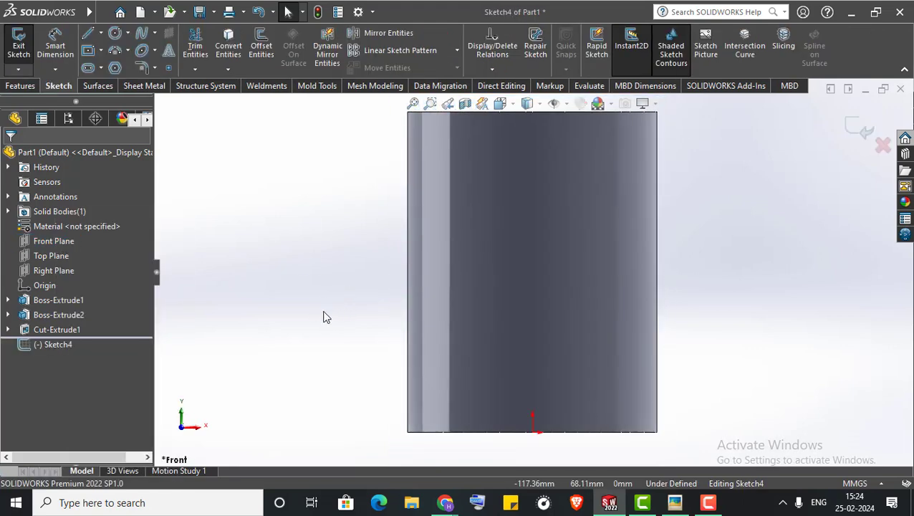
{"action": "scroll", "coordinate": [673, 237], "scroll_direction": "down", "scroll_amount": 1}
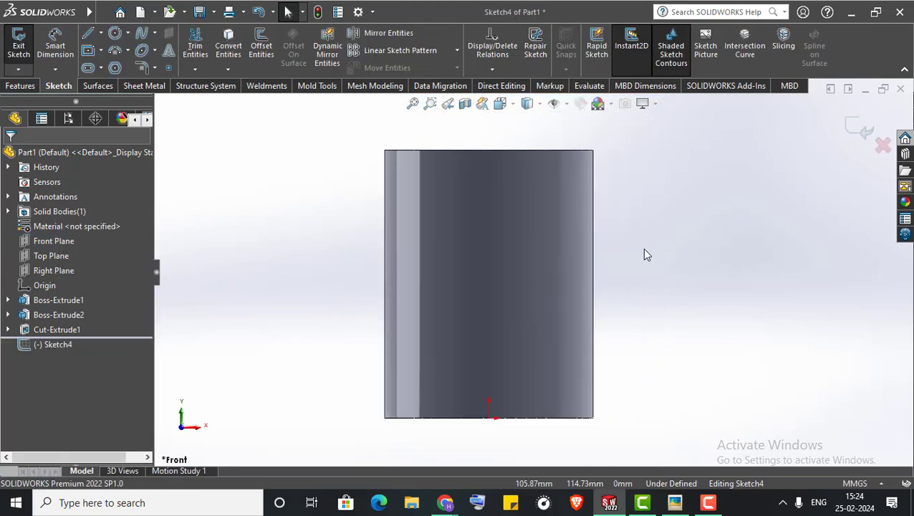
{"action": "left_click", "coordinate": [89, 34]}
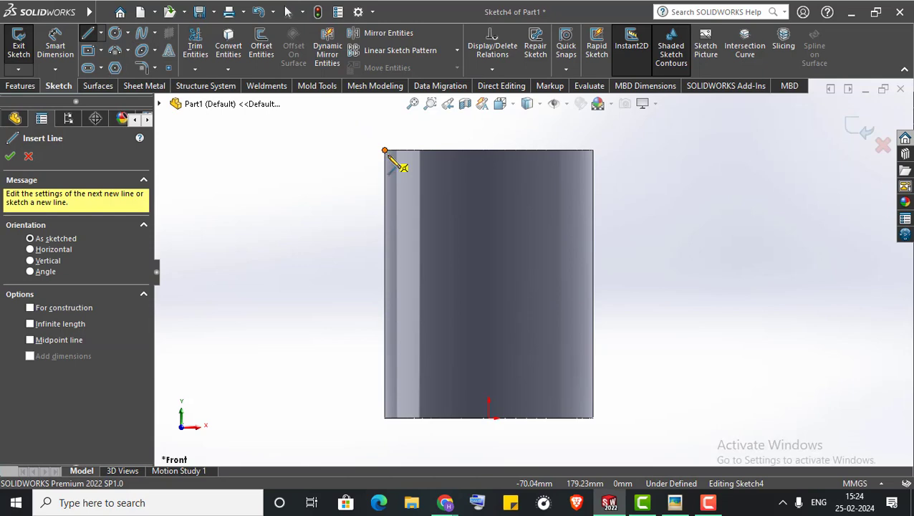
{"action": "left_click_drag", "start_coordinate": [385, 150], "coordinate": [456, 323]}
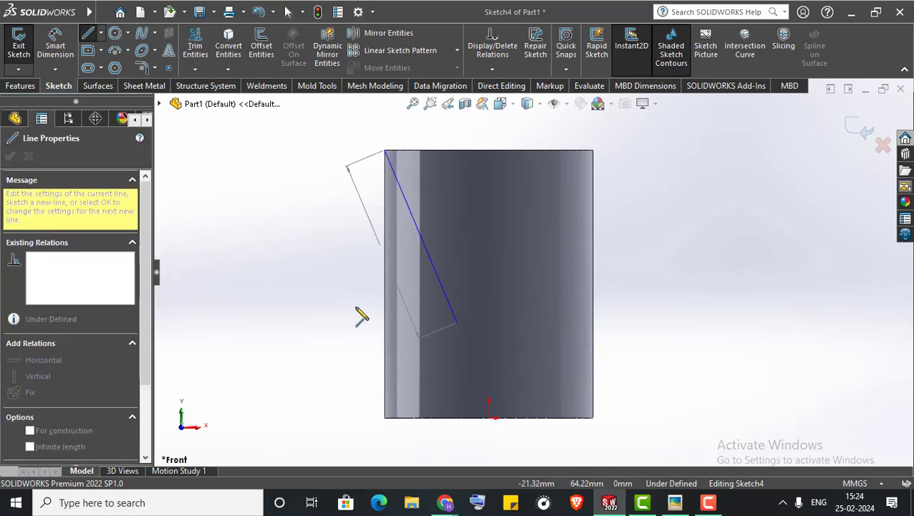
{"action": "key", "text": "ctrl+z"}
{"action": "left_click", "coordinate": [227, 69]}
{"action": "left_click", "coordinate": [226, 69]}
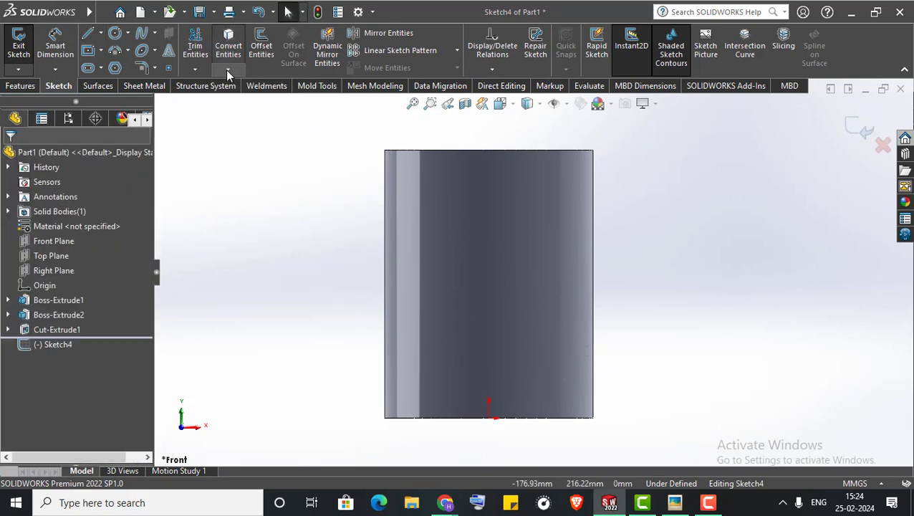
{"action": "left_click", "coordinate": [226, 69]}
{"action": "left_click", "coordinate": [255, 98]}
{"action": "left_click", "coordinate": [471, 251]}
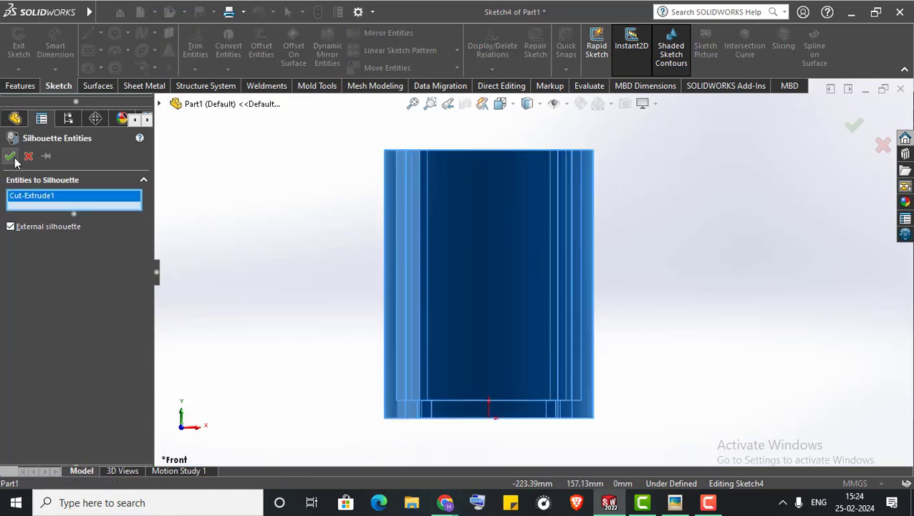
{"action": "key", "text": "Return"}
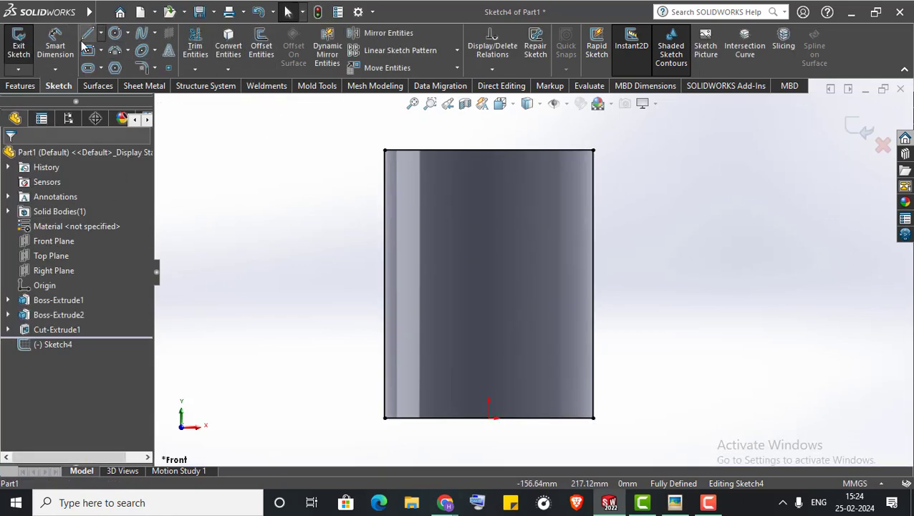
- Draw a diagonal line from the outline's top-left corner to its right edge
{"action": "left_click", "coordinate": [90, 36]}
{"action": "left_click", "coordinate": [385, 151]}
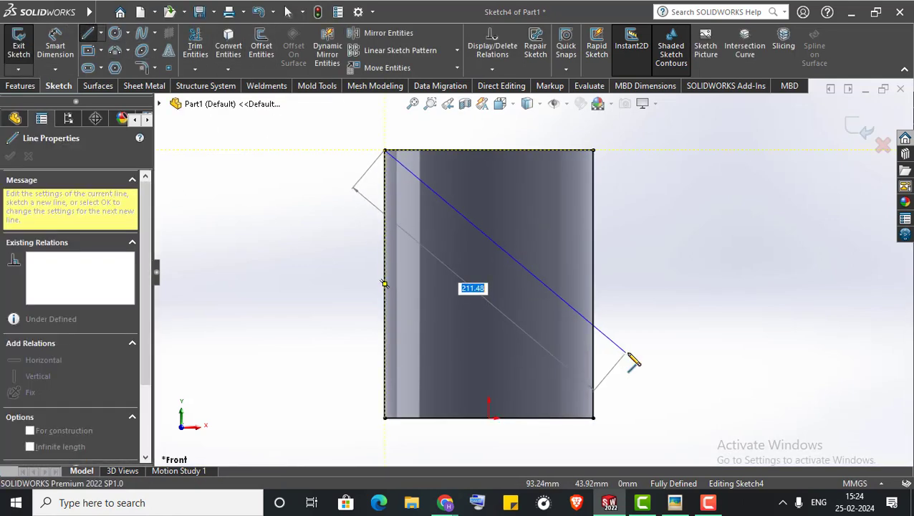
{"action": "left_click", "coordinate": [593, 323]}
{"action": "right_click", "coordinate": [673, 255]}
{"action": "left_click", "coordinate": [677, 253]}
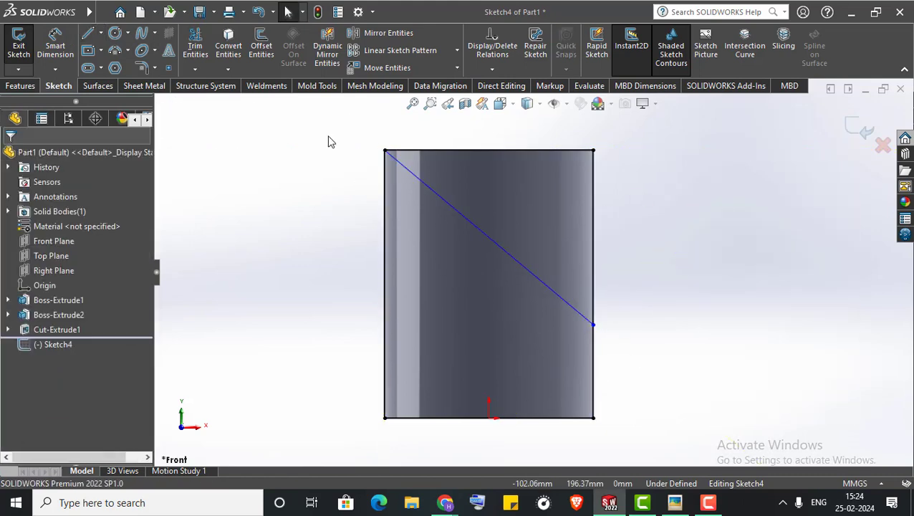
- Add a vertical centreline from the bottom midpoint and a circle centred where it crosses the diagonal
{"action": "left_click", "coordinate": [115, 35]}
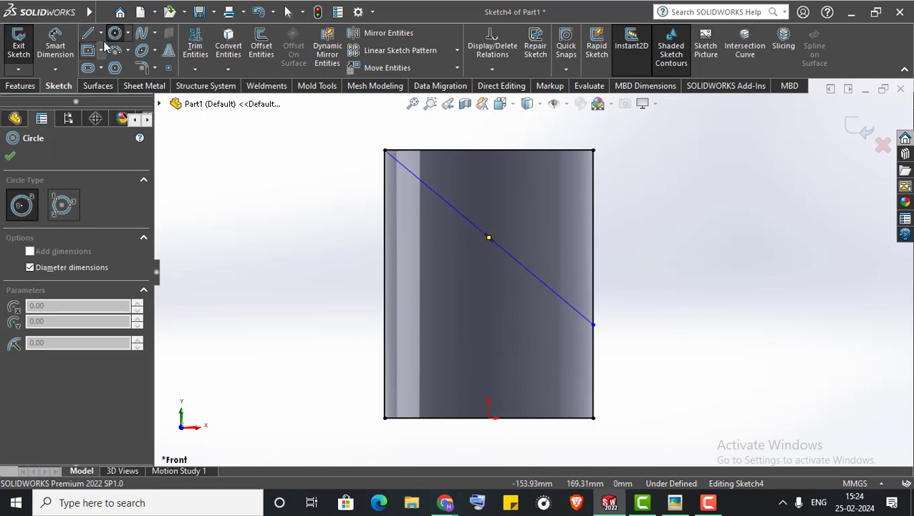
{"action": "left_click", "coordinate": [100, 33]}
{"action": "left_click", "coordinate": [118, 62]}
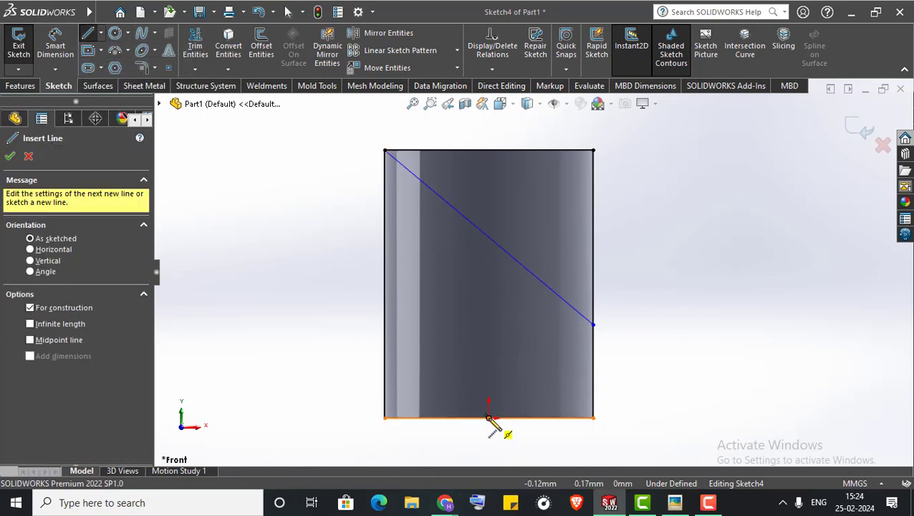
{"action": "left_click", "coordinate": [488, 417]}
{"action": "left_click", "coordinate": [488, 199]}
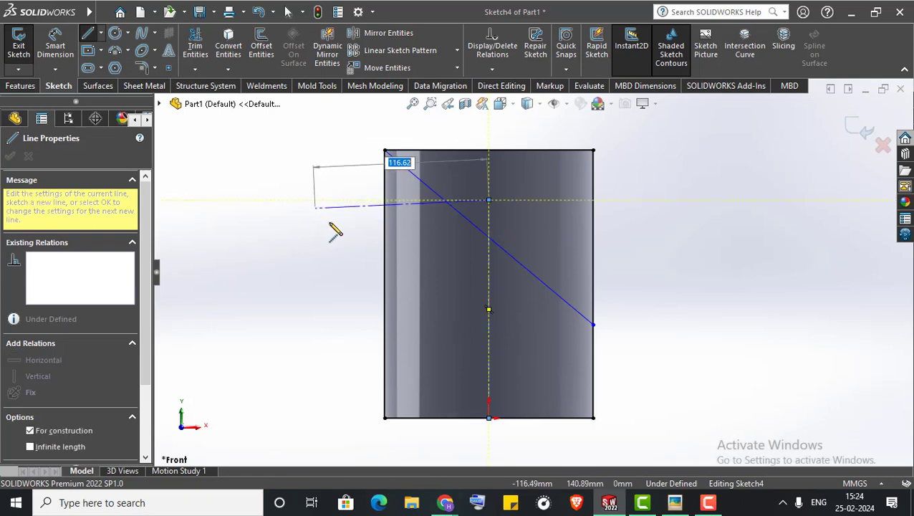
{"action": "key", "text": "Escape"}
{"action": "key", "text": "Escape"}
{"action": "left_click", "coordinate": [115, 33]}
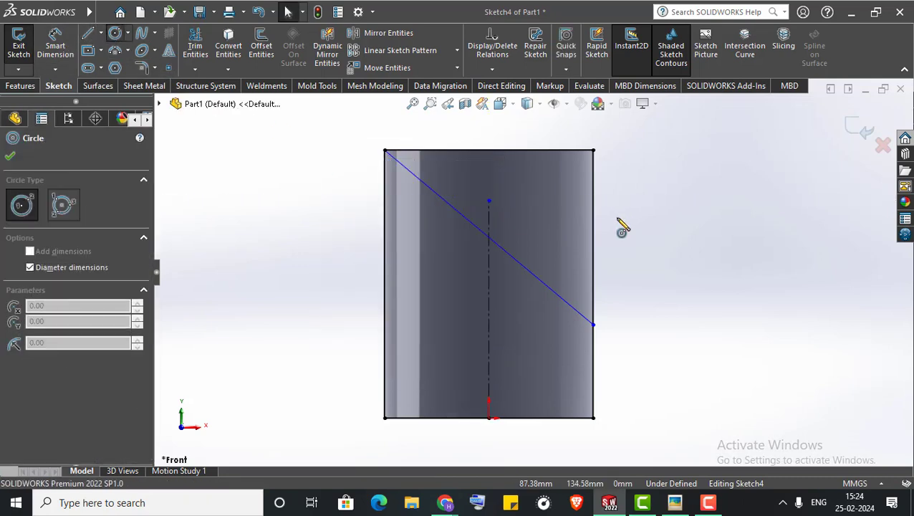
{"action": "left_click", "coordinate": [489, 238]}
{"action": "left_click", "coordinate": [511, 248]}
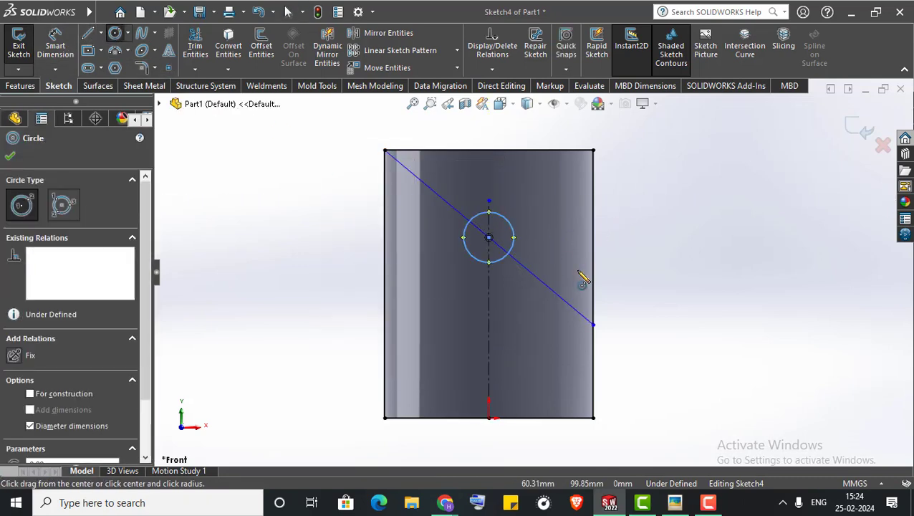
{"action": "key", "text": "Escape"}
- Dimension the circle's diameter to 60 mm
{"action": "left_click", "coordinate": [674, 502]}
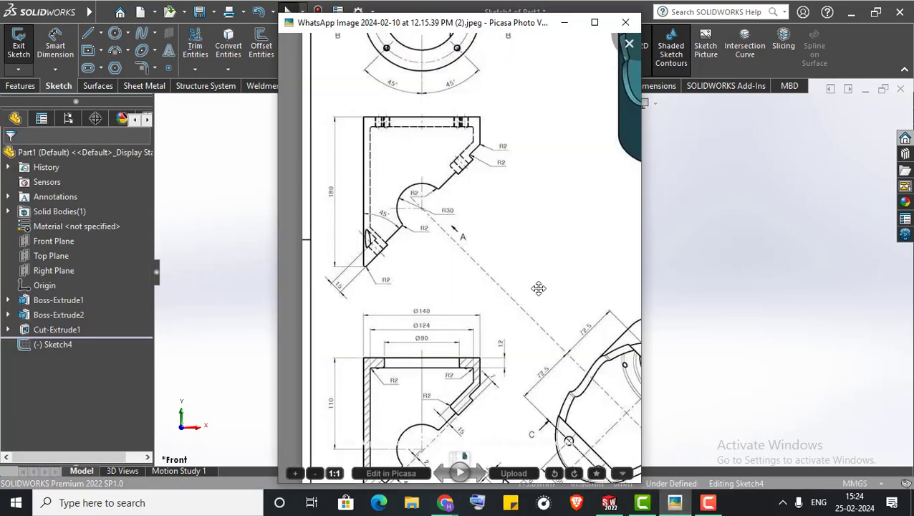
{"action": "left_click", "coordinate": [565, 22]}
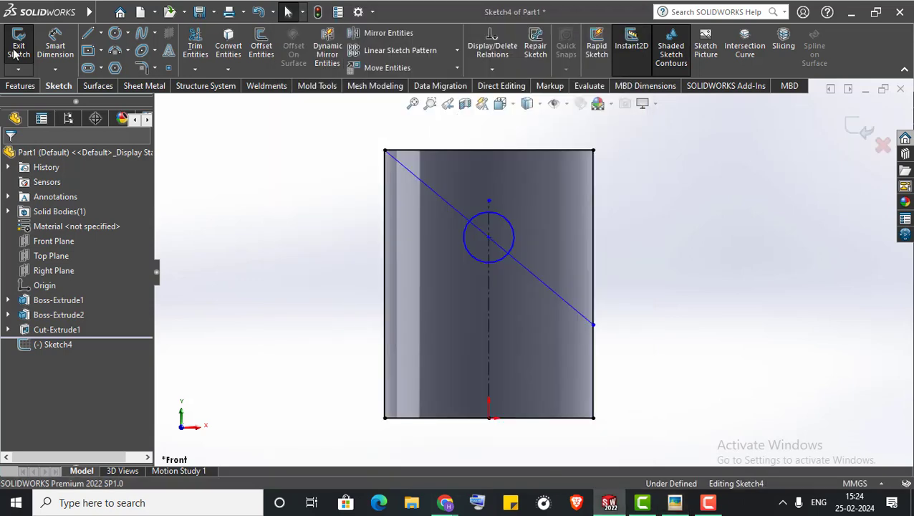
{"action": "left_click", "coordinate": [494, 270]}
{"action": "left_click", "coordinate": [552, 344]}
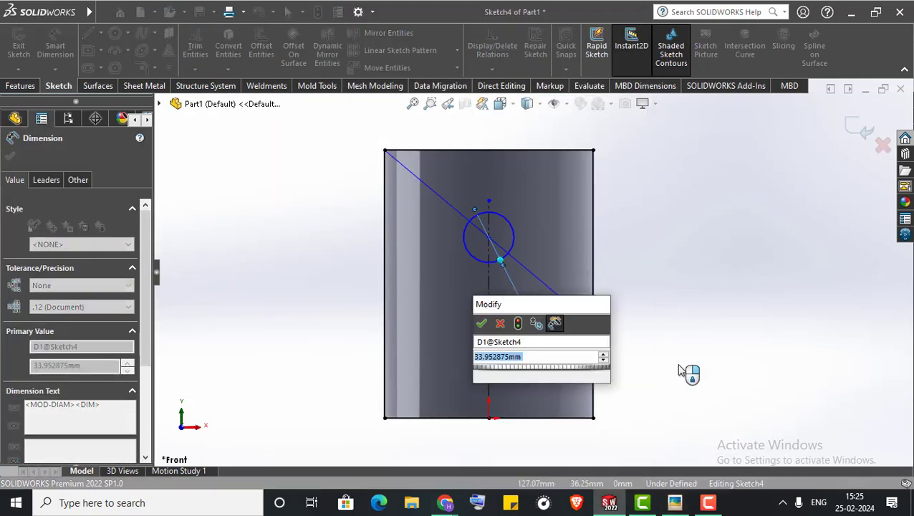
{"action": "type", "text": "60"}
{"action": "key", "text": "Return"}
{"action": "right_click", "coordinate": [686, 262]}
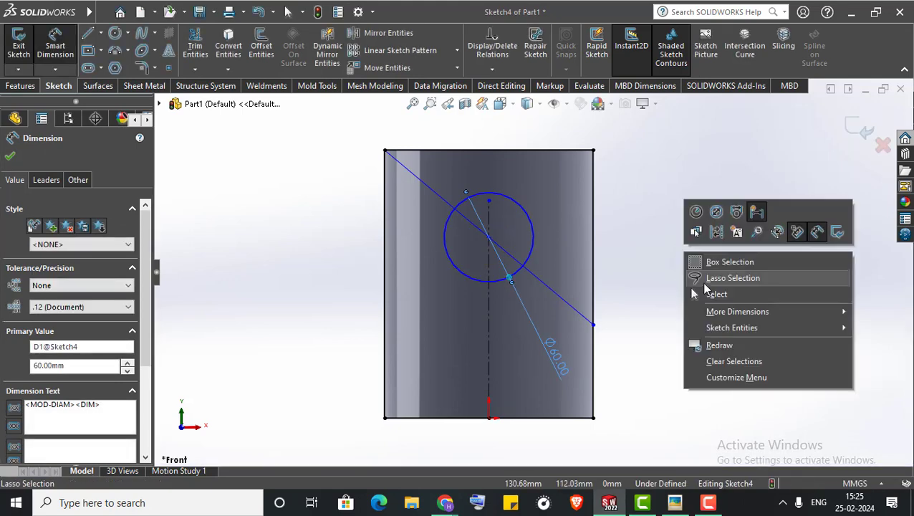
{"action": "left_click", "coordinate": [713, 293]}
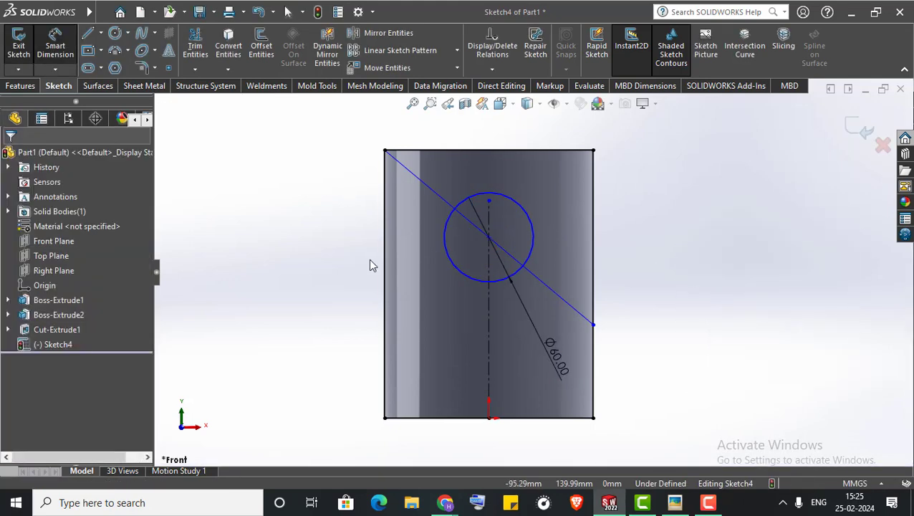
- Dimension the circle centre 110 mm vertically above the tube's bottom midpoint
{"action": "left_click", "coordinate": [681, 506]}
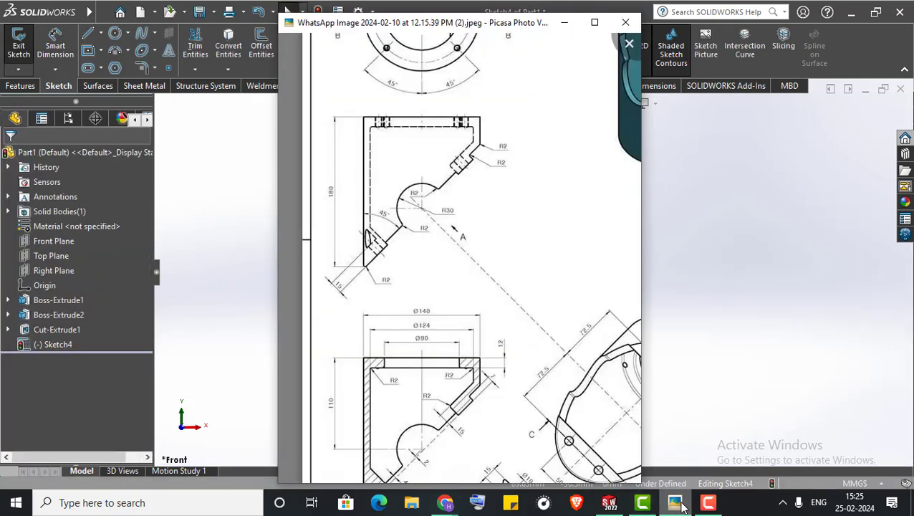
{"action": "left_click", "coordinate": [680, 506]}
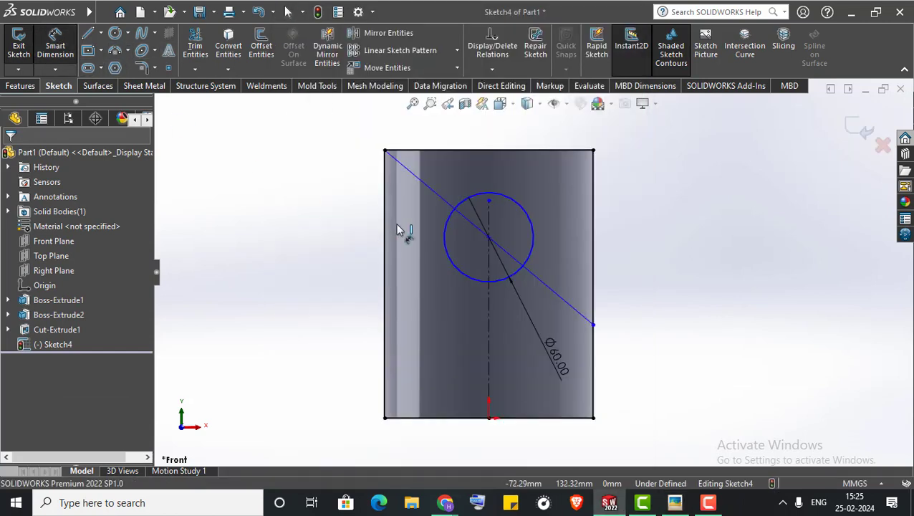
{"action": "left_click", "coordinate": [488, 237]}
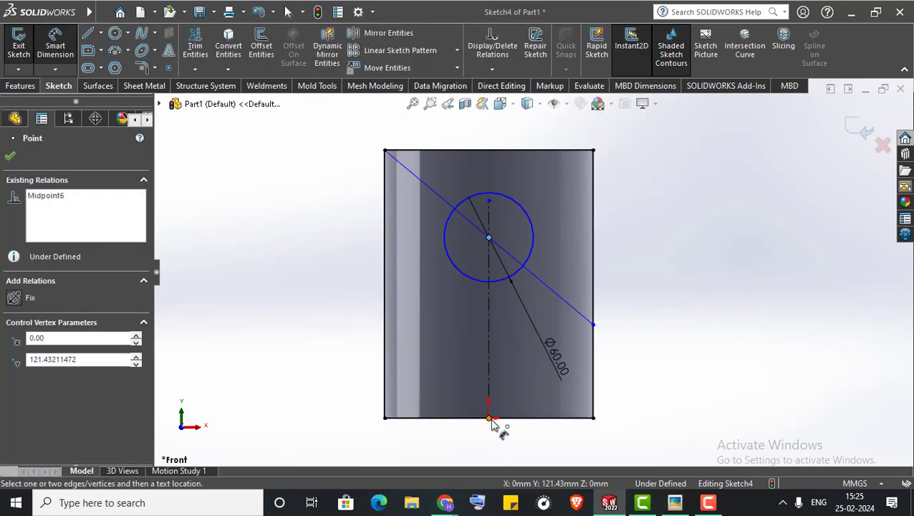
{"action": "left_click", "coordinate": [488, 417]}
{"action": "left_click", "coordinate": [656, 368]}
{"action": "type", "text": "110"}
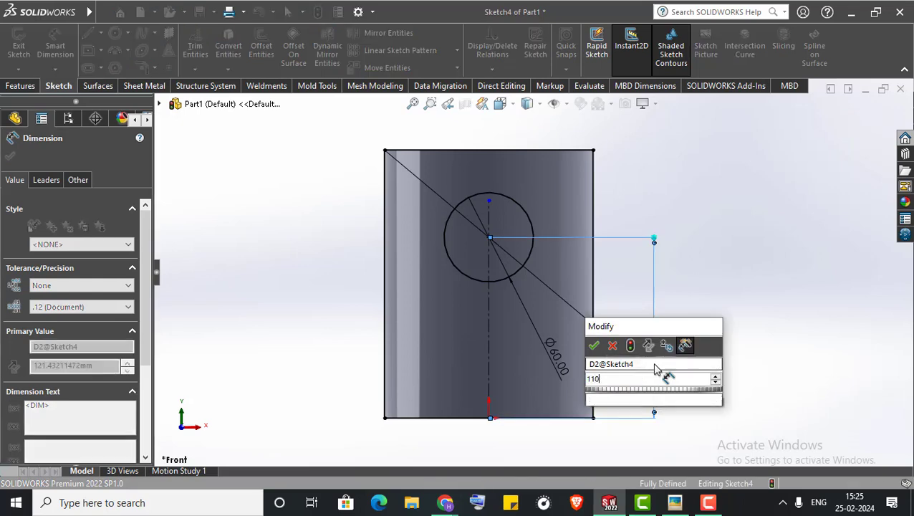
{"action": "key", "text": "Return"}
{"action": "right_click", "coordinate": [709, 227]}
{"action": "left_click", "coordinate": [738, 262]}
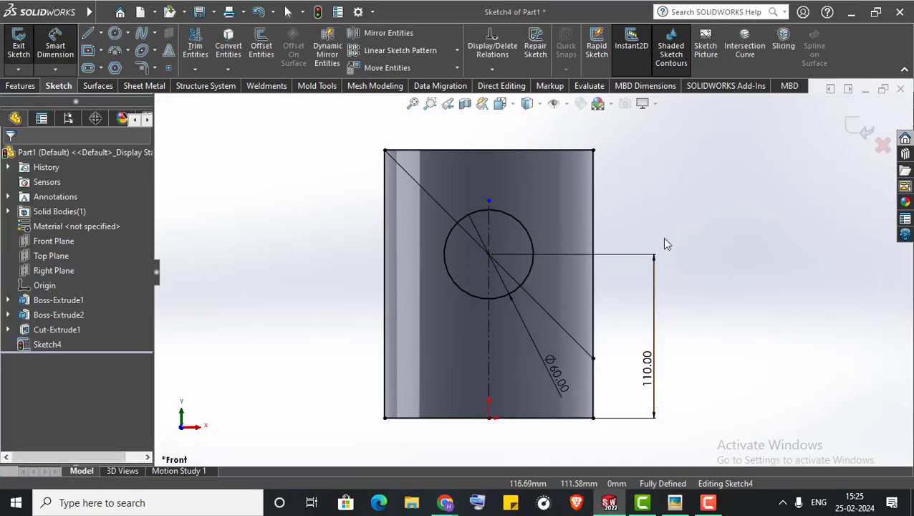
{"action": "left_click", "coordinate": [195, 49]}
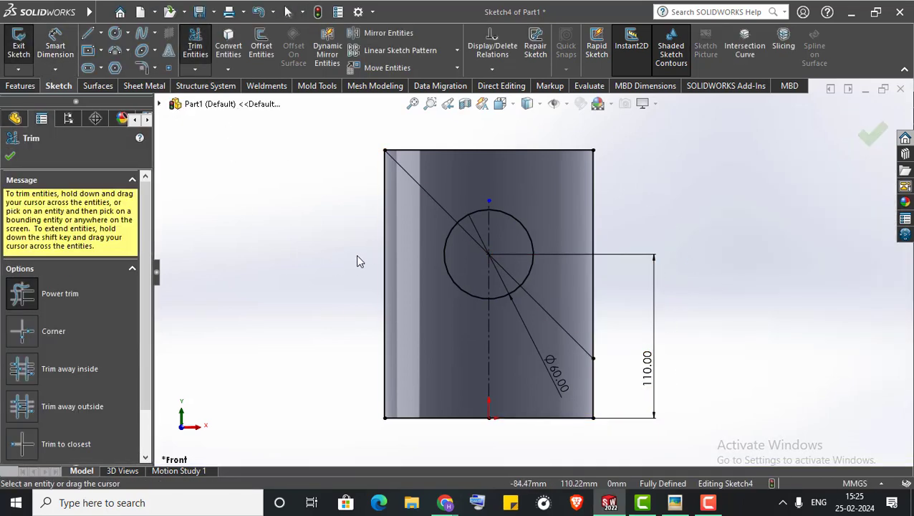
- Power-trim the circle's upper arc and the diagonal piece inside the circle, then exit Sketch4
{"action": "left_click_drag", "start_coordinate": [352, 257], "coordinate": [468, 444]}
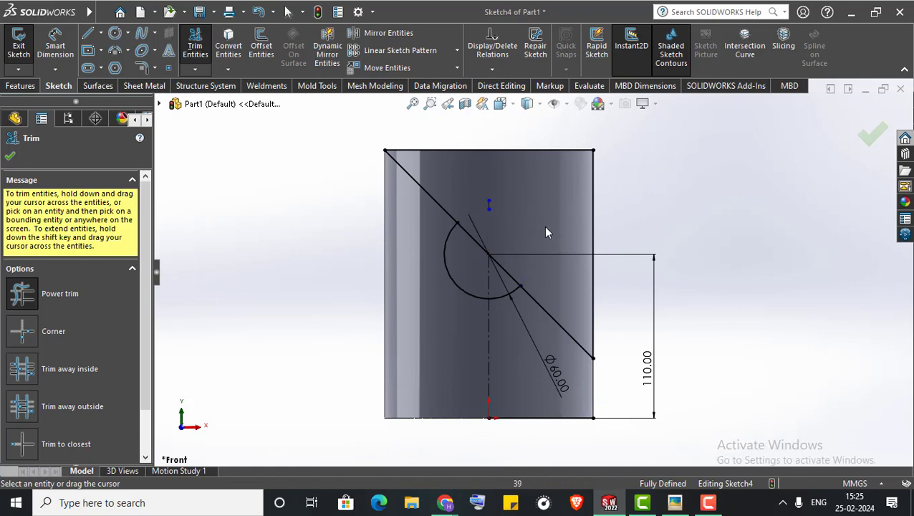
{"action": "left_click_drag", "start_coordinate": [488, 275], "coordinate": [590, 224]}
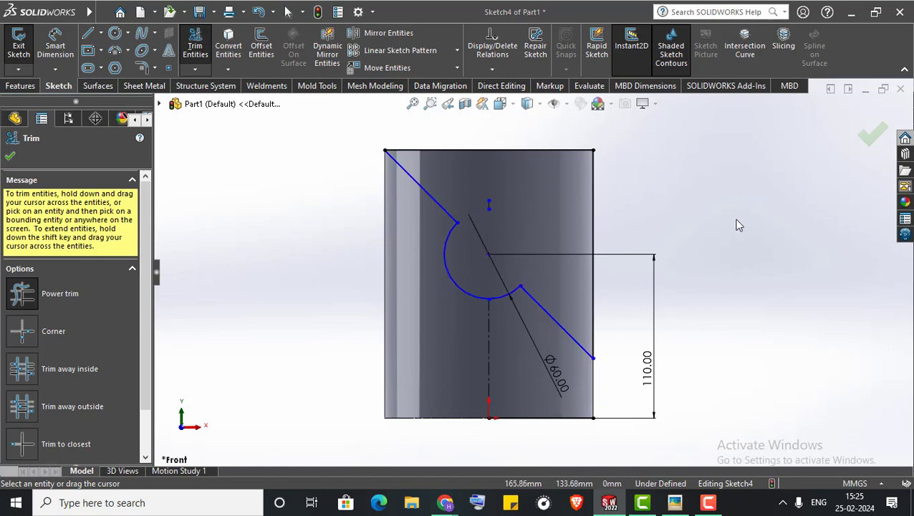
{"action": "mouse_move", "coordinate": [665, 201]}
{"action": "middle_mouse_down"}
{"action": "mouse_move", "coordinate": [642, 376]}
{"action": "mouse_move", "coordinate": [618, 377]}
{"action": "mouse_move", "coordinate": [607, 418]}
{"action": "mouse_move", "coordinate": [645, 300]}
{"action": "mouse_move", "coordinate": [647, 383]}
{"action": "middle_mouse_up"}
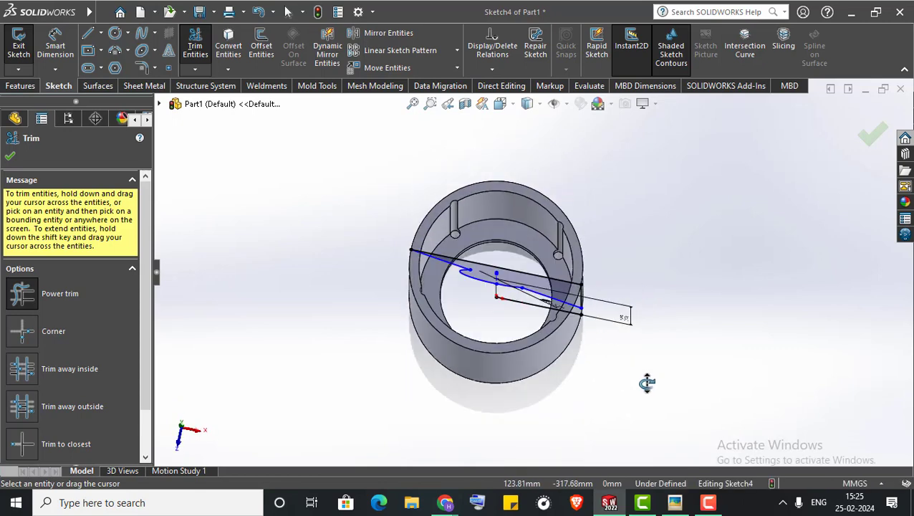
{"action": "left_click", "coordinate": [870, 135]}
{"action": "left_click", "coordinate": [870, 135]}
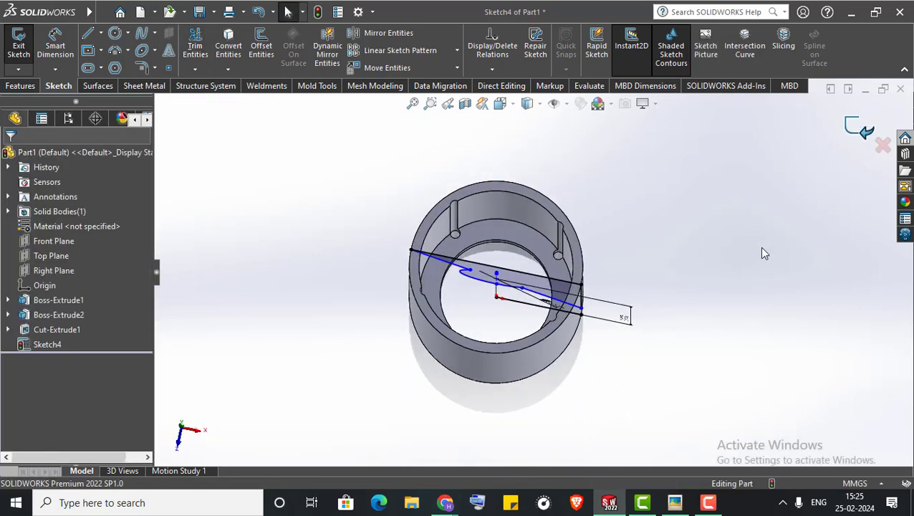
{"action": "mouse_move", "coordinate": [759, 247]}
{"action": "middle_mouse_down"}
{"action": "mouse_move", "coordinate": [585, 312]}
{"action": "mouse_move", "coordinate": [585, 375]}
{"action": "mouse_move", "coordinate": [601, 229]}
{"action": "middle_mouse_up"}
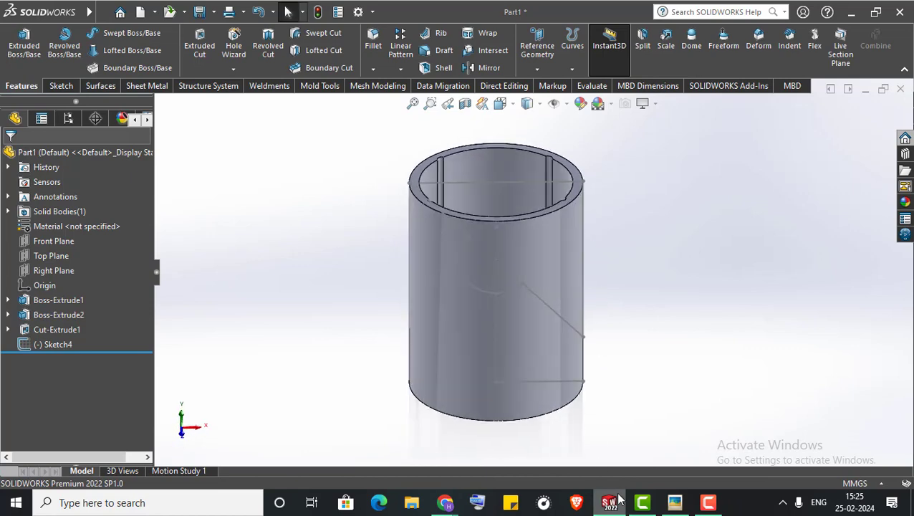
- Change Cut-Extrude1's end condition to Blind with a 12 mm depth
{"action": "left_click", "coordinate": [675, 503]}
{"action": "left_click_drag", "start_coordinate": [471, 270], "coordinate": [397, 355]}
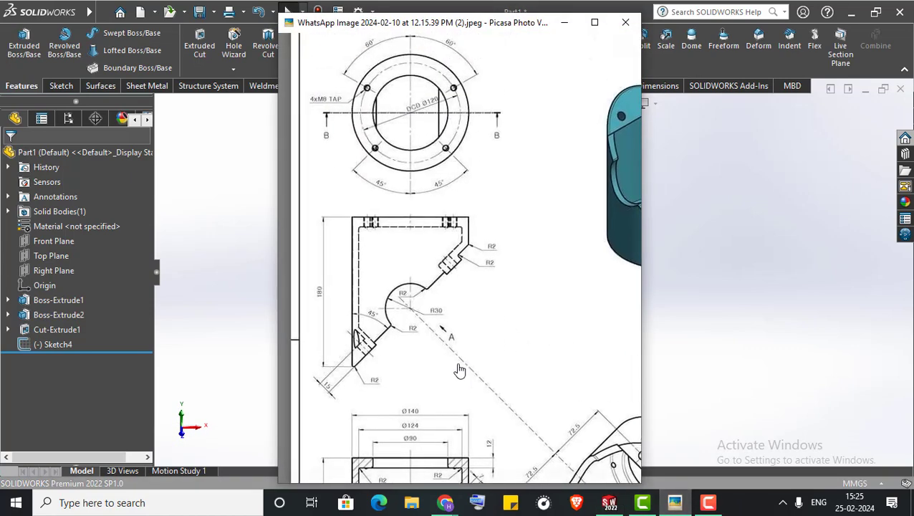
{"action": "mouse_move", "coordinate": [453, 104]}
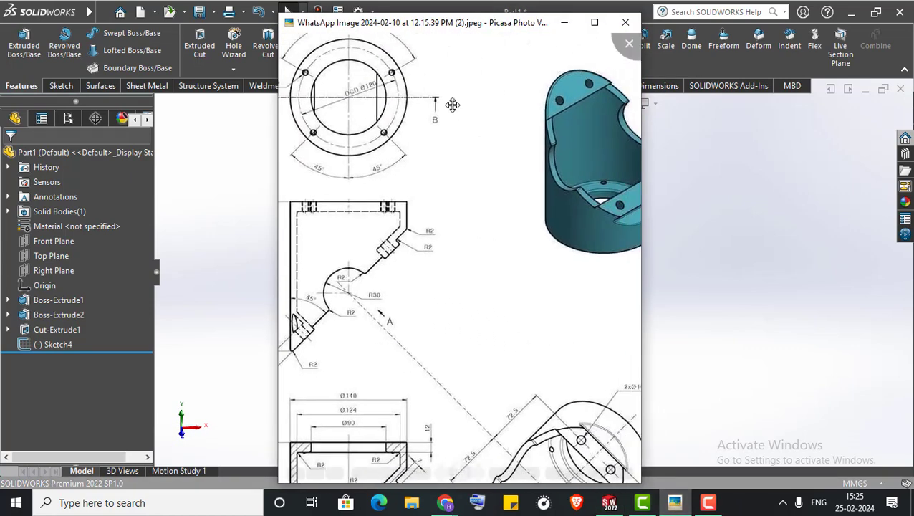
{"action": "left_click", "coordinate": [563, 23]}
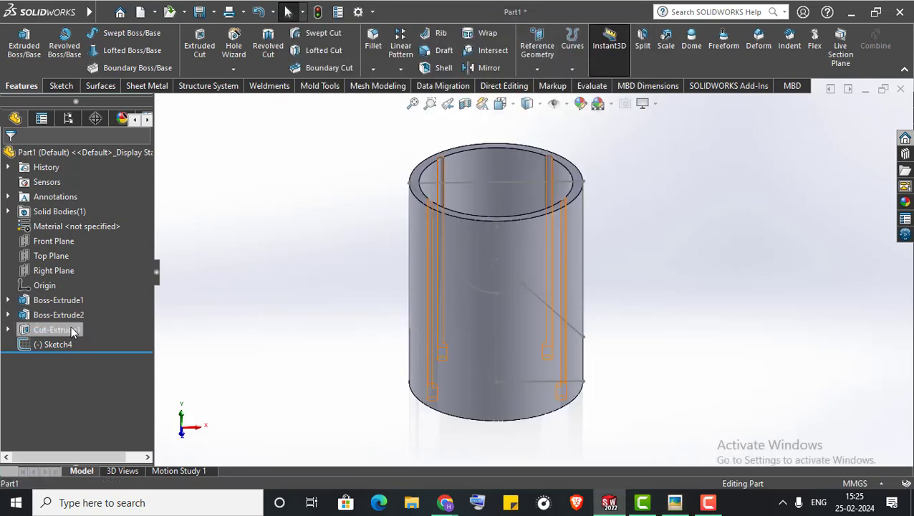
{"action": "right_click", "coordinate": [70, 330]}
{"action": "left_click", "coordinate": [81, 165]}
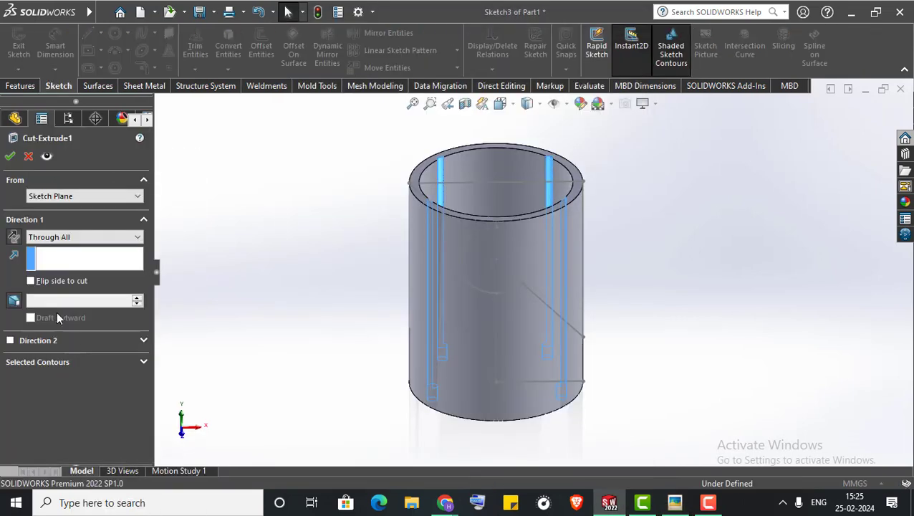
{"action": "left_click", "coordinate": [53, 237]}
{"action": "left_click", "coordinate": [50, 246]}
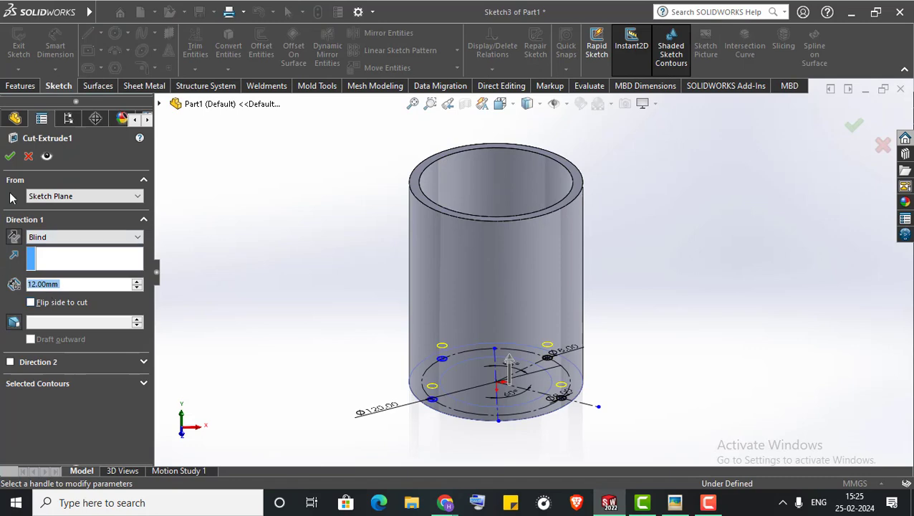
{"action": "left_click", "coordinate": [10, 157]}
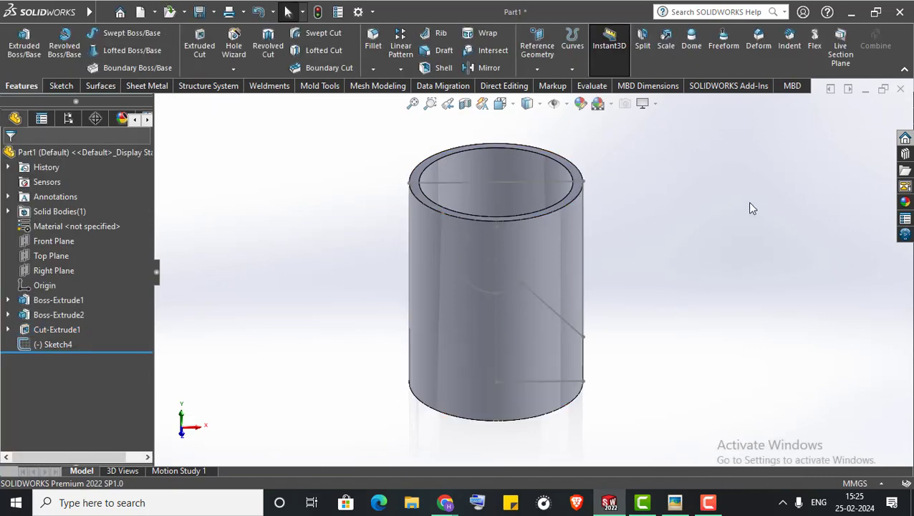
- Start an extruded cut on the notch sketch, Up To Surface the tube's outer face in Direction 1
{"action": "left_click", "coordinate": [199, 45]}
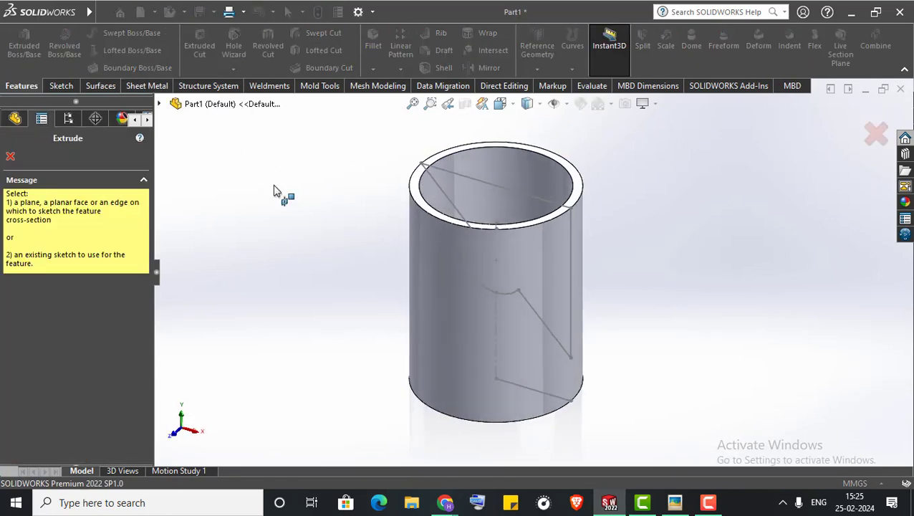
{"action": "left_click", "coordinate": [478, 187]}
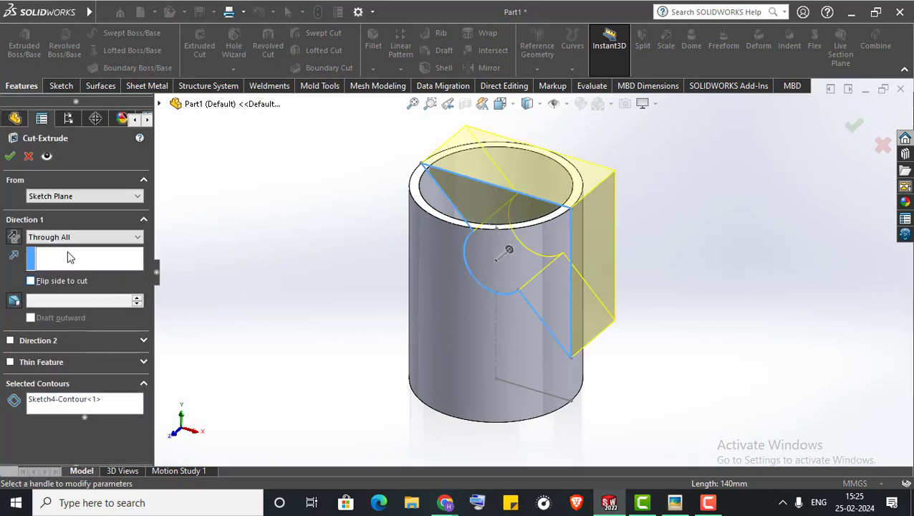
{"action": "left_click", "coordinate": [68, 237]}
{"action": "left_click", "coordinate": [45, 319]}
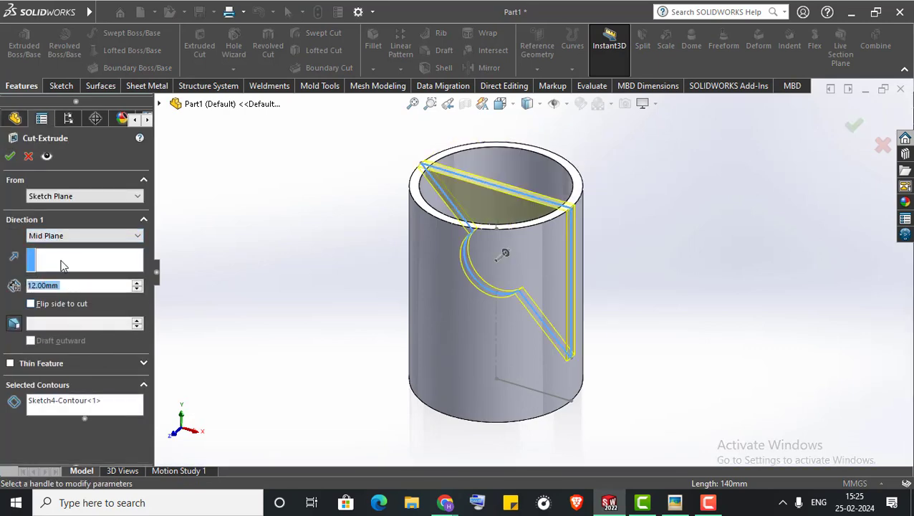
{"action": "left_click", "coordinate": [61, 236]}
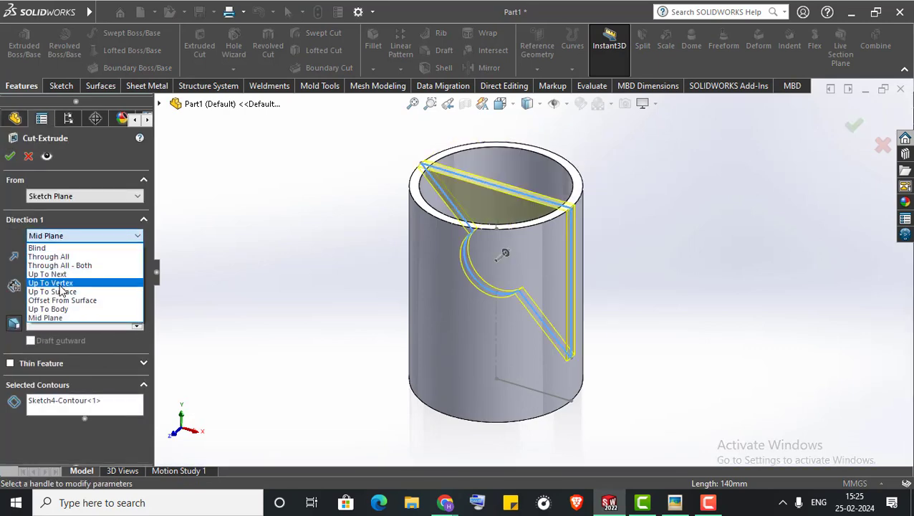
{"action": "left_click", "coordinate": [54, 285]}
{"action": "middle_click_drag", "start_coordinate": [302, 310], "coordinate": [274, 310]}
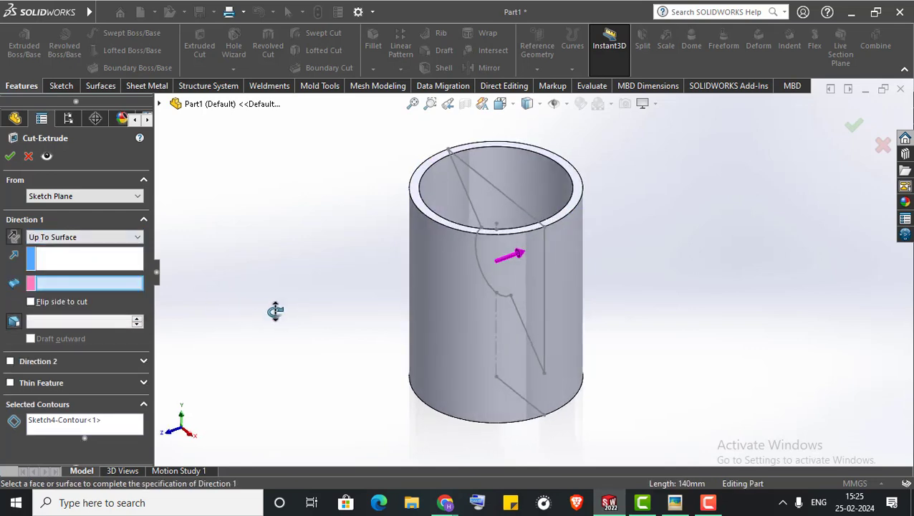
{"action": "left_click", "coordinate": [545, 238]}
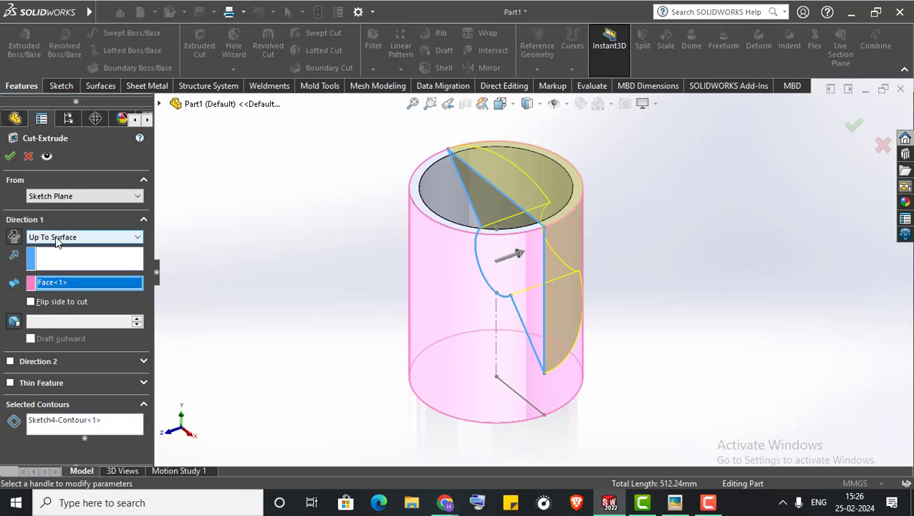
- Add Direction 2 Up To Surface the tube's outer face and confirm Cut-Extrude2
{"action": "left_click", "coordinate": [30, 362]}
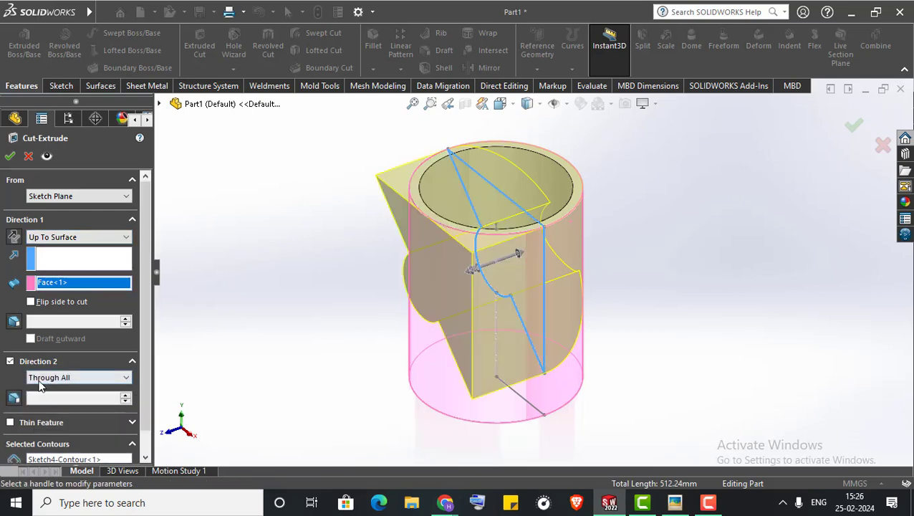
{"action": "left_click", "coordinate": [65, 378]}
{"action": "left_click", "coordinate": [72, 426]}
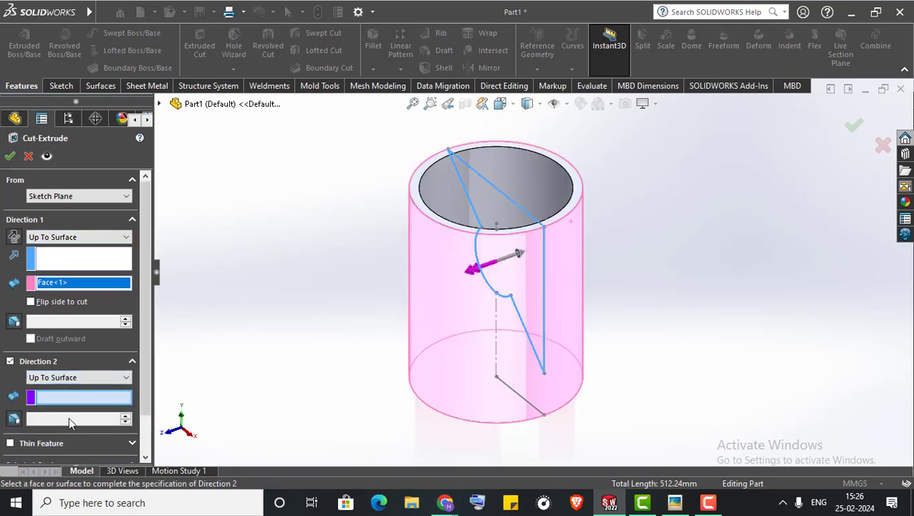
{"action": "left_click", "coordinate": [433, 285]}
{"action": "left_click", "coordinate": [9, 157]}
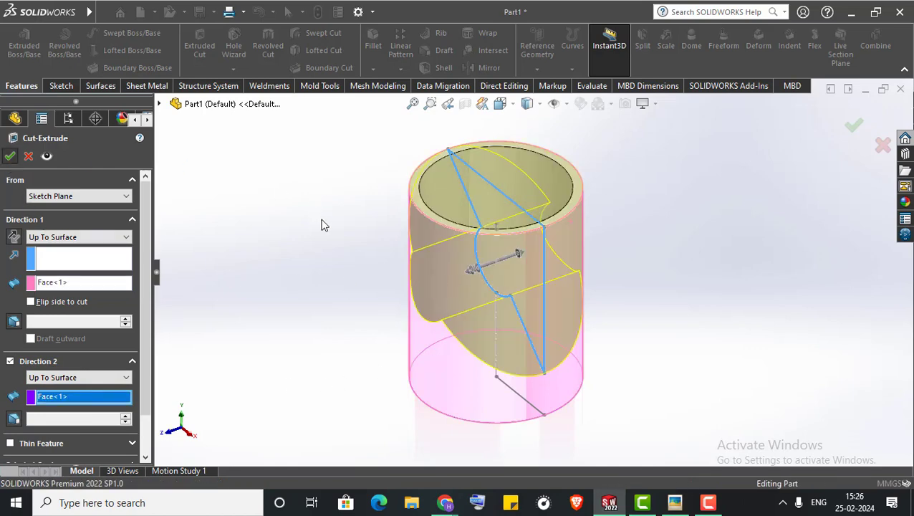
{"action": "mouse_move", "coordinate": [275, 333]}
{"action": "middle_mouse_down"}
{"action": "mouse_move", "coordinate": [365, 252]}
{"action": "mouse_move", "coordinate": [210, 347]}
{"action": "mouse_move", "coordinate": [257, 367]}
{"action": "mouse_move", "coordinate": [334, 273]}
{"action": "mouse_move", "coordinate": [320, 270]}
{"action": "mouse_move", "coordinate": [726, 493]}
{"action": "middle_mouse_up"}
- Select the first two notch corner edges for the 2 mm fillet, removing a wrongly picked rim face
{"action": "left_click", "coordinate": [666, 505]}
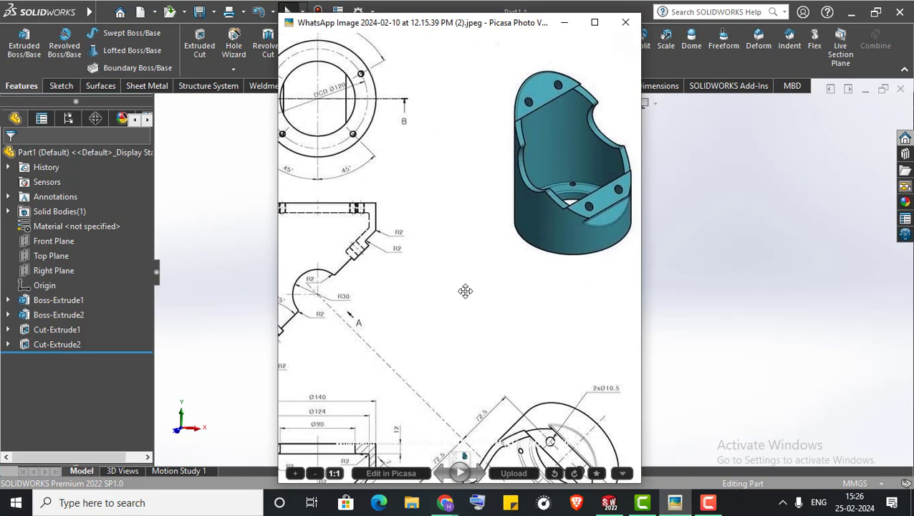
{"action": "left_click", "coordinate": [564, 22]}
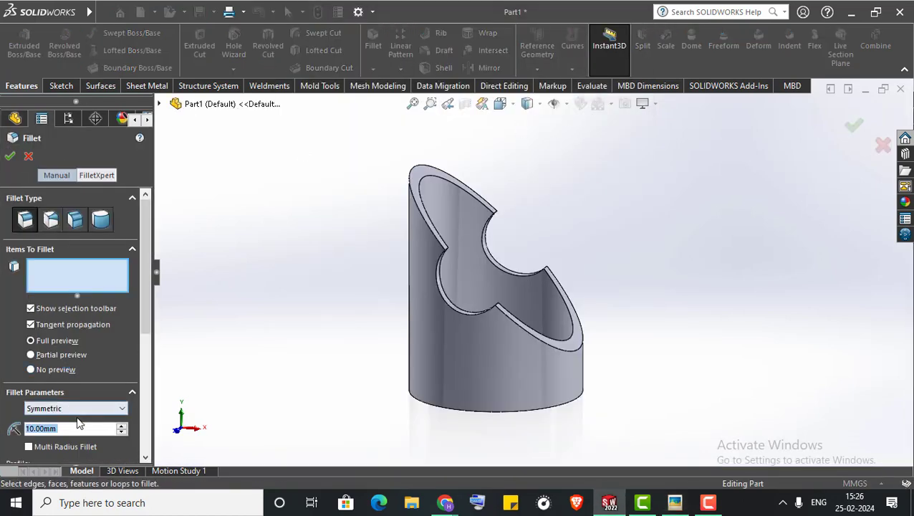
{"action": "scroll", "coordinate": [566, 223], "scroll_direction": "down", "scroll_amount": 1}
{"action": "scroll", "coordinate": [535, 213], "scroll_direction": "down", "scroll_amount": 2}
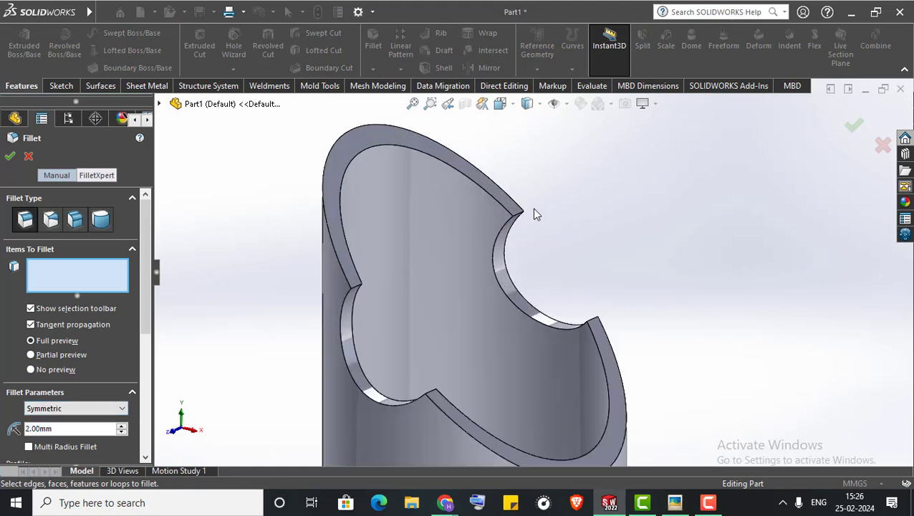
{"action": "left_click", "coordinate": [521, 216]}
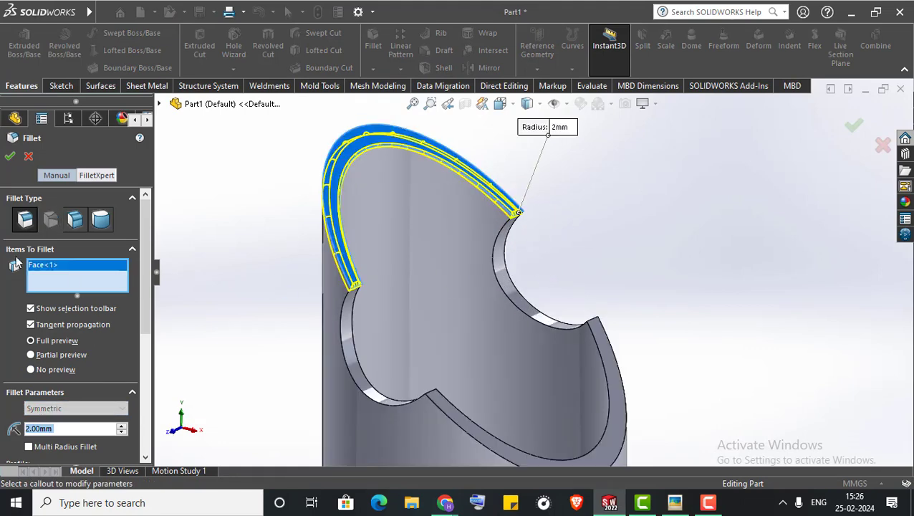
{"action": "right_click", "coordinate": [51, 271]}
{"action": "left_click", "coordinate": [85, 292]}
{"action": "scroll", "coordinate": [521, 218], "scroll_direction": "down", "scroll_amount": 2}
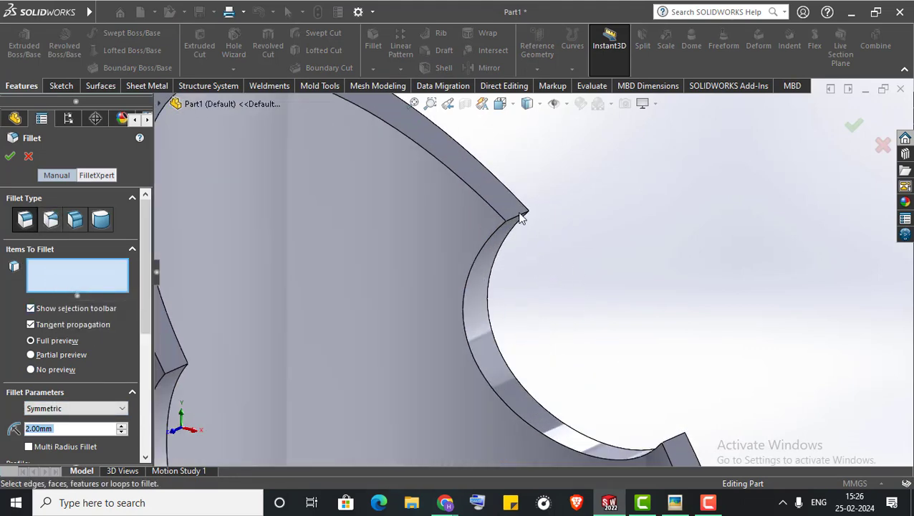
{"action": "left_click", "coordinate": [505, 209]}
{"action": "scroll", "coordinate": [624, 359], "scroll_direction": "up", "scroll_amount": 2}
{"action": "scroll", "coordinate": [620, 371], "scroll_direction": "down", "scroll_amount": 3}
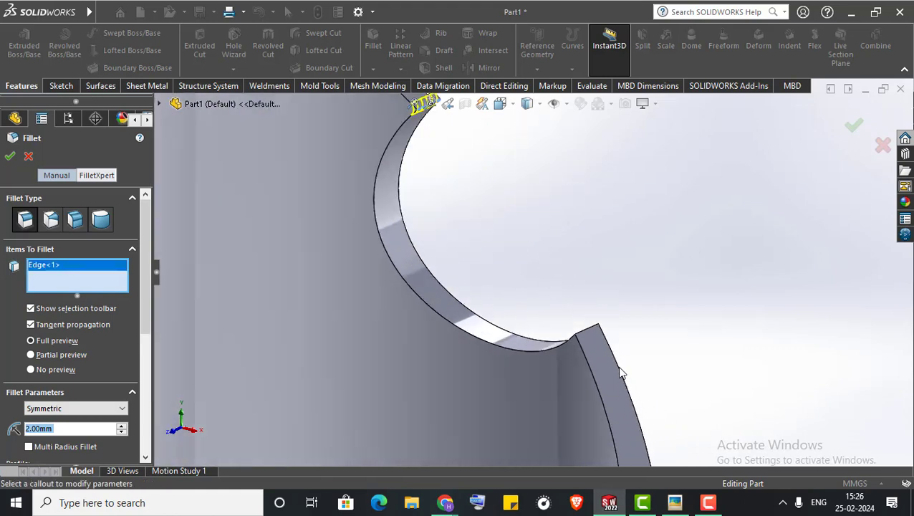
{"action": "left_click", "coordinate": [595, 295]}
- Add the remaining notch corner edges, drop a wrong pick, and apply the 2 mm Fillet1
{"action": "scroll", "coordinate": [600, 272], "scroll_direction": "up", "scroll_amount": 3}
{"action": "mouse_move", "coordinate": [599, 273]}
{"action": "middle_mouse_down"}
{"action": "mouse_move", "coordinate": [484, 280]}
{"action": "mouse_move", "coordinate": [465, 240]}
{"action": "middle_mouse_up"}
{"action": "scroll", "coordinate": [412, 197], "scroll_direction": "down", "scroll_amount": 3}
{"action": "left_click", "coordinate": [394, 183]}
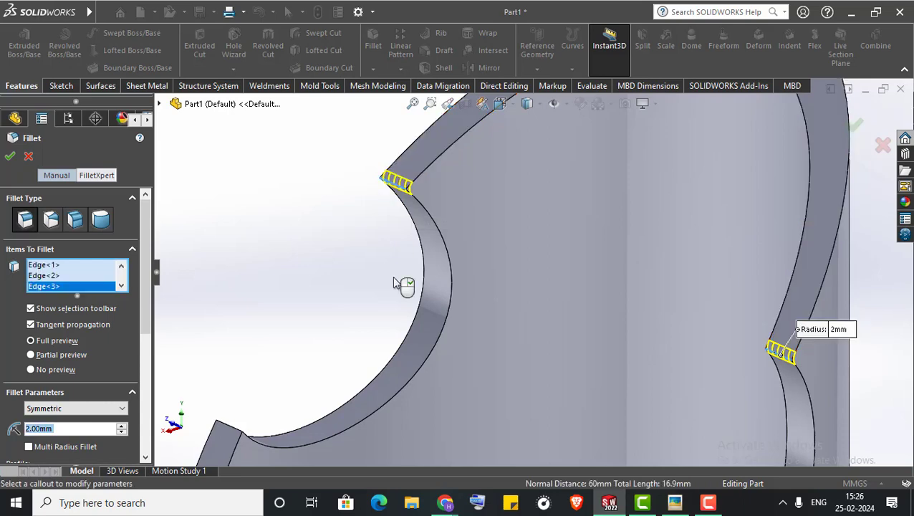
{"action": "scroll", "coordinate": [386, 296], "scroll_direction": "up", "scroll_amount": 3}
{"action": "scroll", "coordinate": [462, 331], "scroll_direction": "down", "scroll_amount": 3}
{"action": "scroll", "coordinate": [394, 263], "scroll_direction": "down", "scroll_amount": 3}
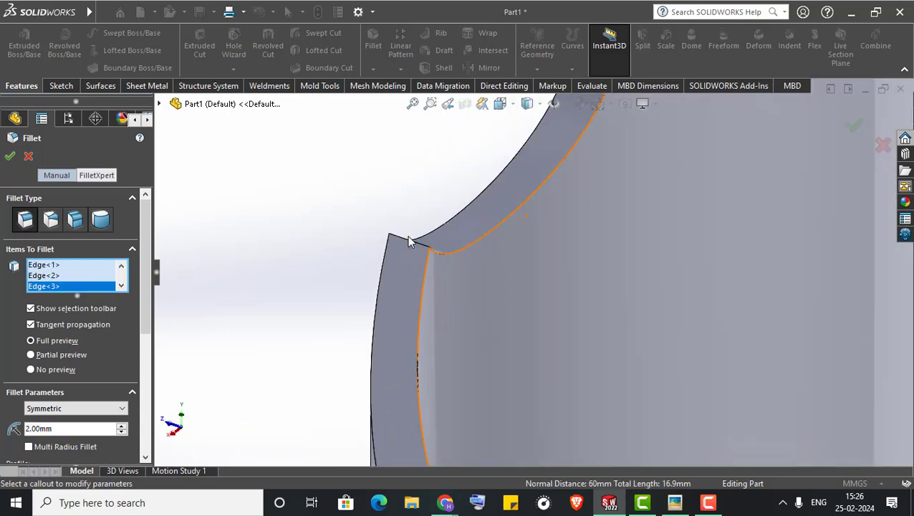
{"action": "left_click", "coordinate": [409, 246]}
{"action": "right_click", "coordinate": [48, 294]}
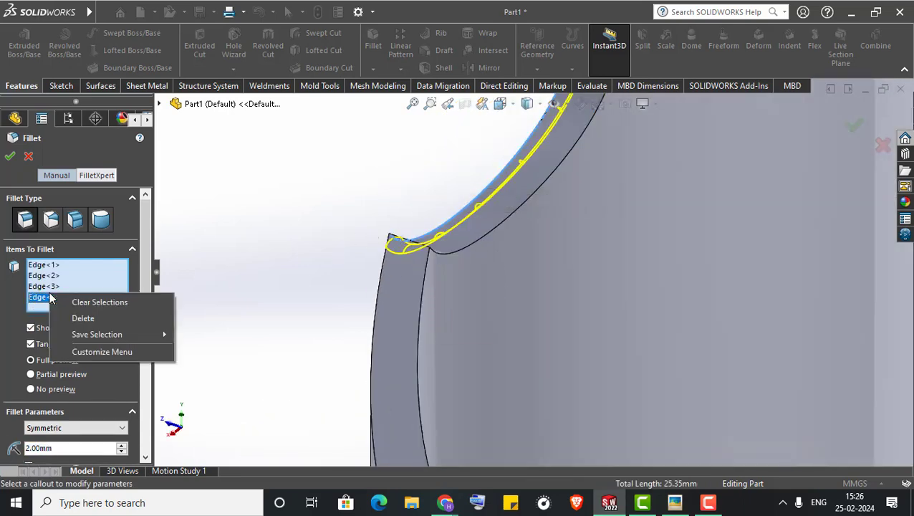
{"action": "left_click", "coordinate": [65, 316]}
{"action": "left_click", "coordinate": [406, 239]}
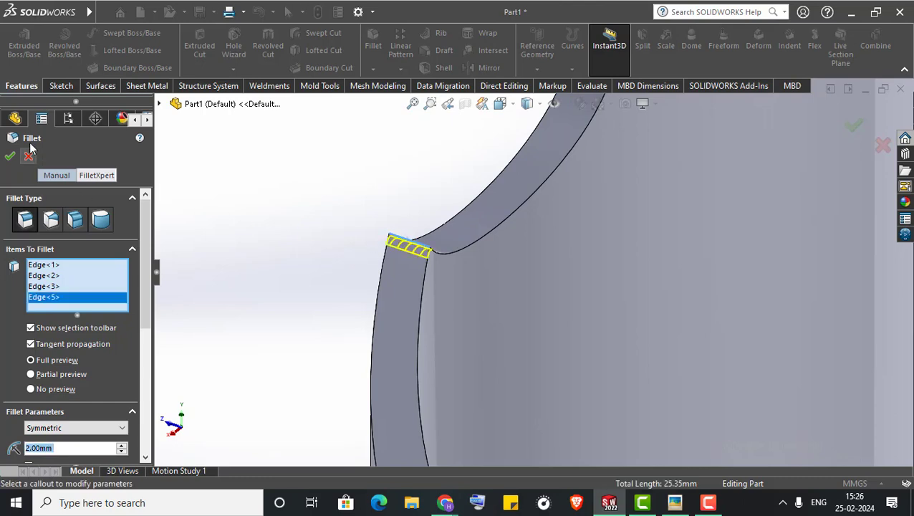
{"action": "left_click", "coordinate": [9, 156]}
- Start a new Front Plane sketch and project the part's silhouette entities into it
{"action": "scroll", "coordinate": [336, 253], "scroll_direction": "up", "scroll_amount": 3}
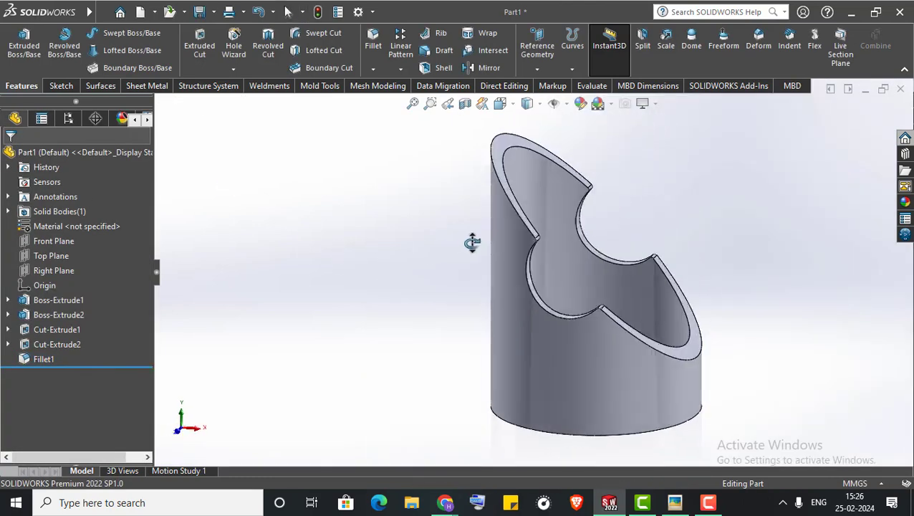
{"action": "scroll", "coordinate": [472, 243], "scroll_direction": "up", "scroll_amount": 4}
{"action": "mouse_move", "coordinate": [488, 254]}
{"action": "middle_mouse_down"}
{"action": "mouse_move", "coordinate": [441, 278]}
{"action": "mouse_move", "coordinate": [434, 327]}
{"action": "mouse_move", "coordinate": [464, 259]}
{"action": "middle_mouse_up"}
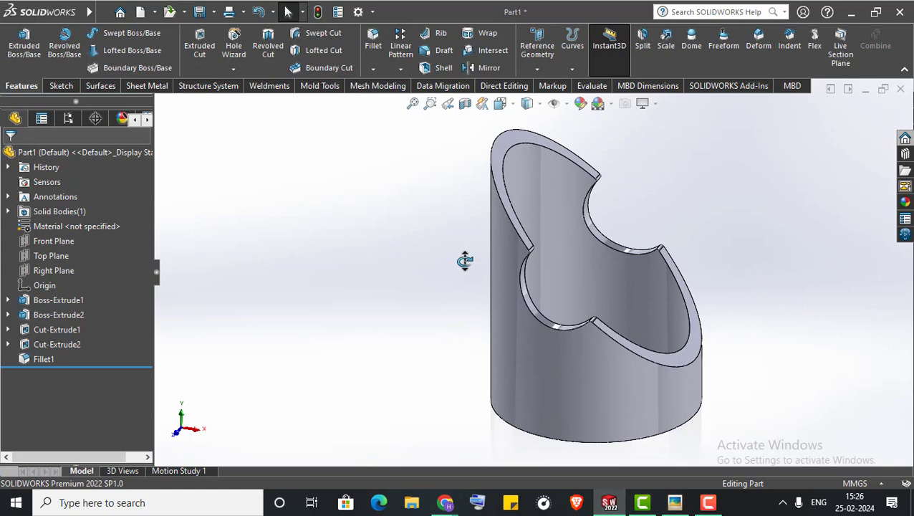
{"action": "right_click", "coordinate": [51, 241]}
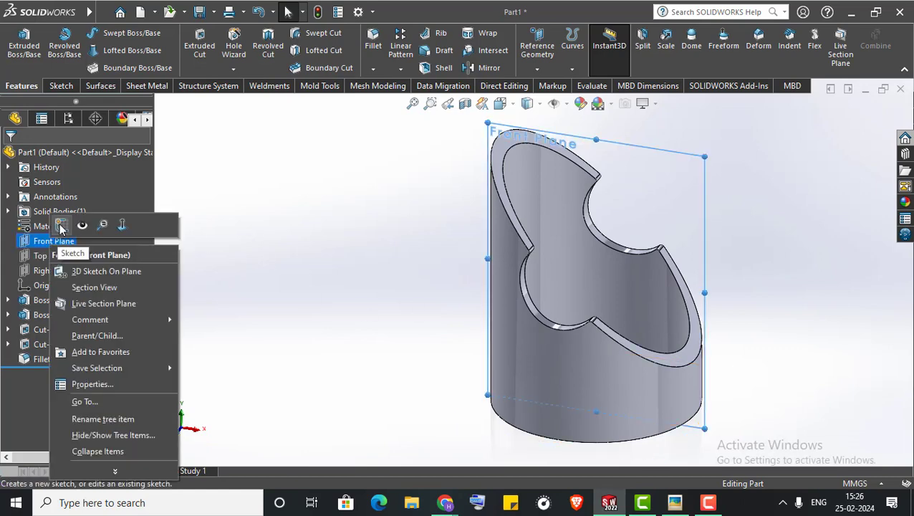
{"action": "left_click", "coordinate": [68, 179]}
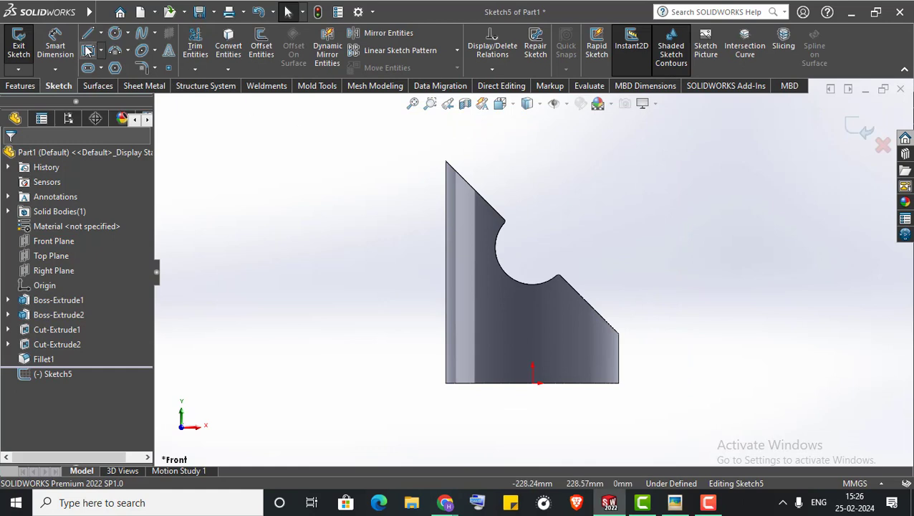
{"action": "left_click", "coordinate": [100, 33]}
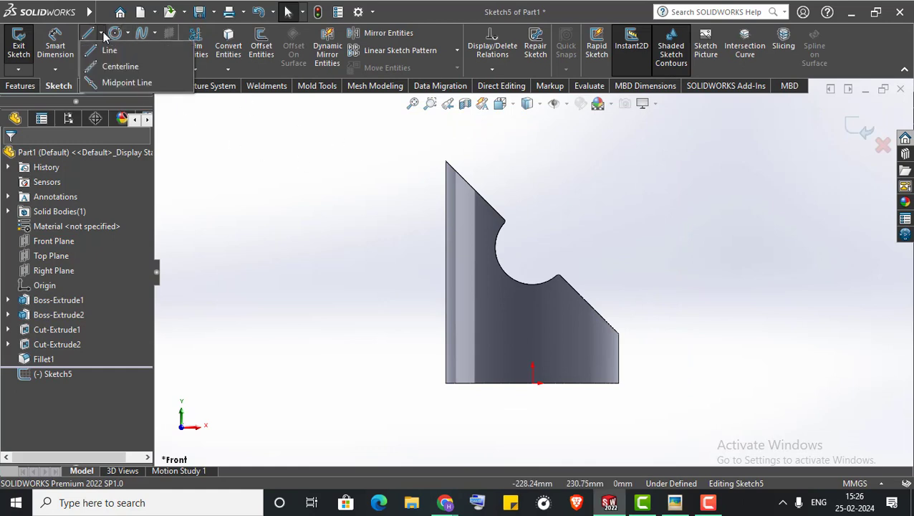
{"action": "left_click", "coordinate": [227, 69]}
{"action": "left_click", "coordinate": [265, 101]}
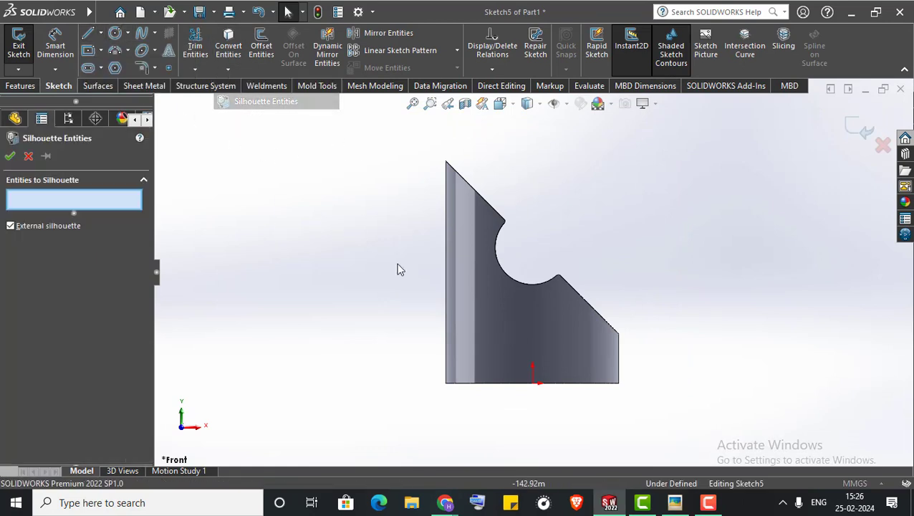
{"action": "left_click", "coordinate": [10, 156]}
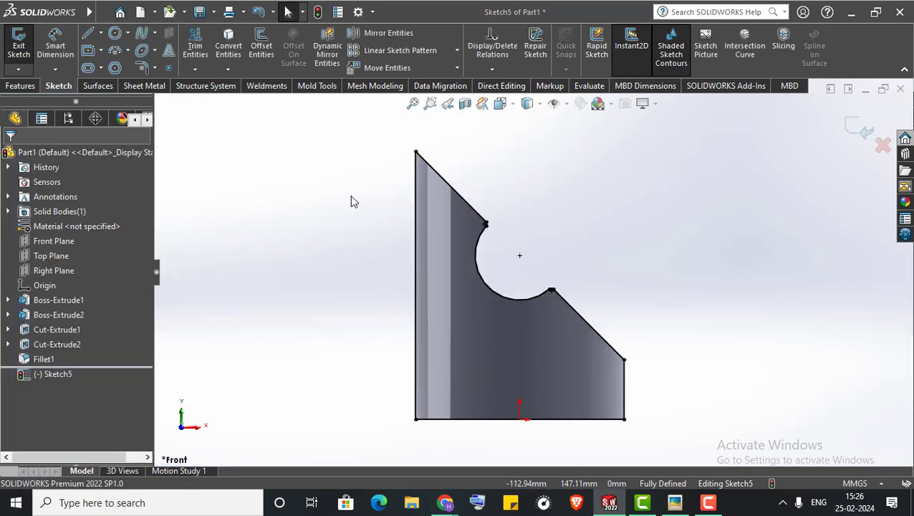
- Trim the silhouette outline and extend the slanted line across the circular notch
{"action": "left_click", "coordinate": [194, 44]}
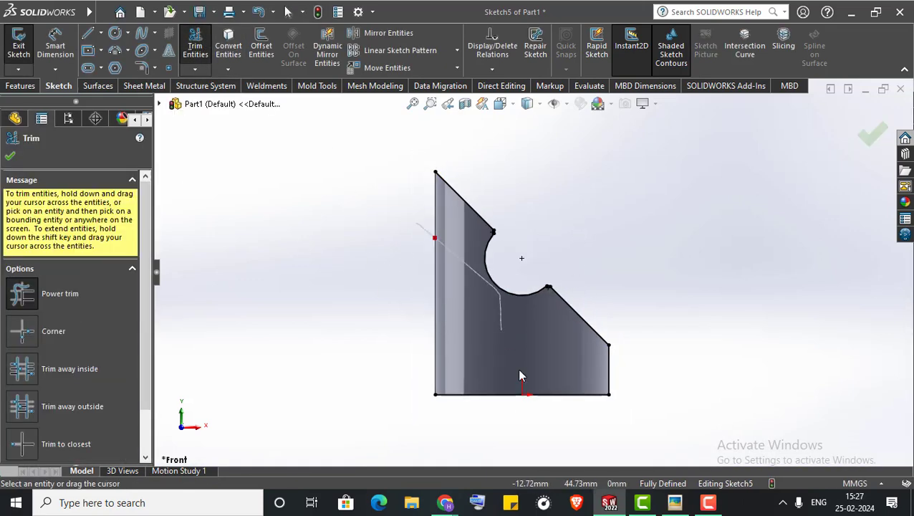
{"action": "scroll", "coordinate": [541, 323], "scroll_direction": "down", "scroll_amount": 3}
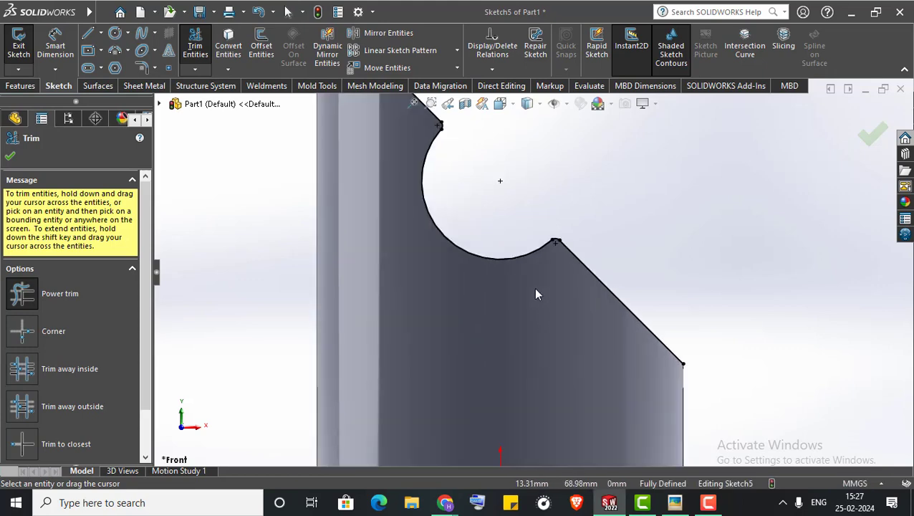
{"action": "scroll", "coordinate": [568, 246], "scroll_direction": "down", "scroll_amount": 2}
{"action": "scroll", "coordinate": [530, 255], "scroll_direction": "down", "scroll_amount": 2}
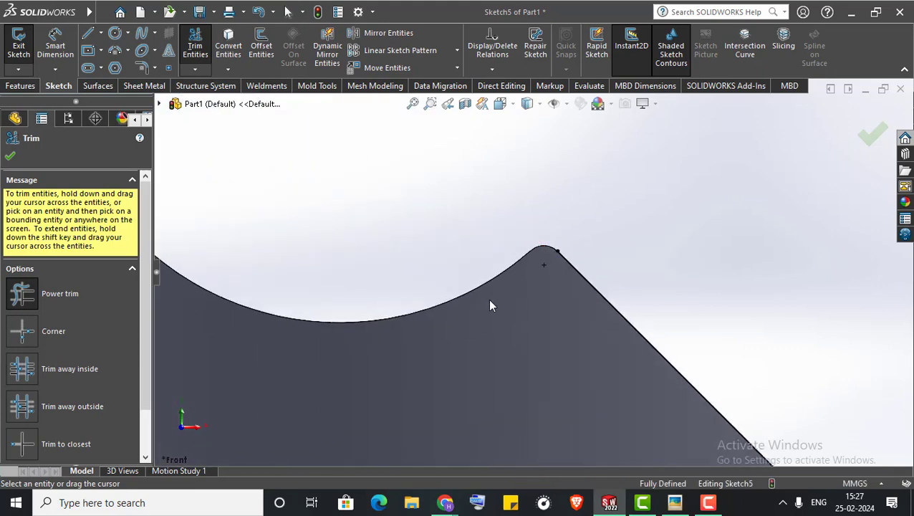
{"action": "scroll", "coordinate": [490, 305], "scroll_direction": "up", "scroll_amount": 4}
{"action": "scroll", "coordinate": [474, 215], "scroll_direction": "down", "scroll_amount": 2}
{"action": "scroll", "coordinate": [531, 228], "scroll_direction": "down", "scroll_amount": 2}
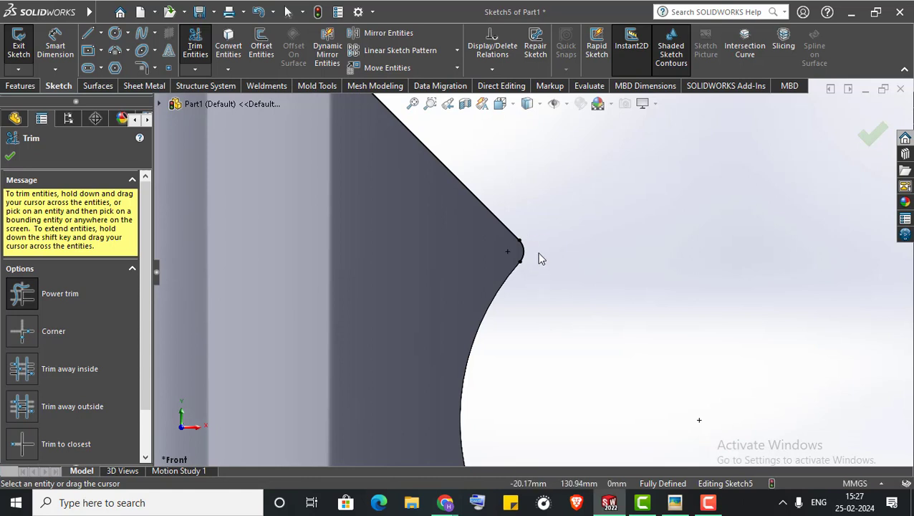
{"action": "scroll", "coordinate": [388, 305], "scroll_direction": "up", "scroll_amount": 3}
{"action": "left_click", "coordinate": [10, 155]}
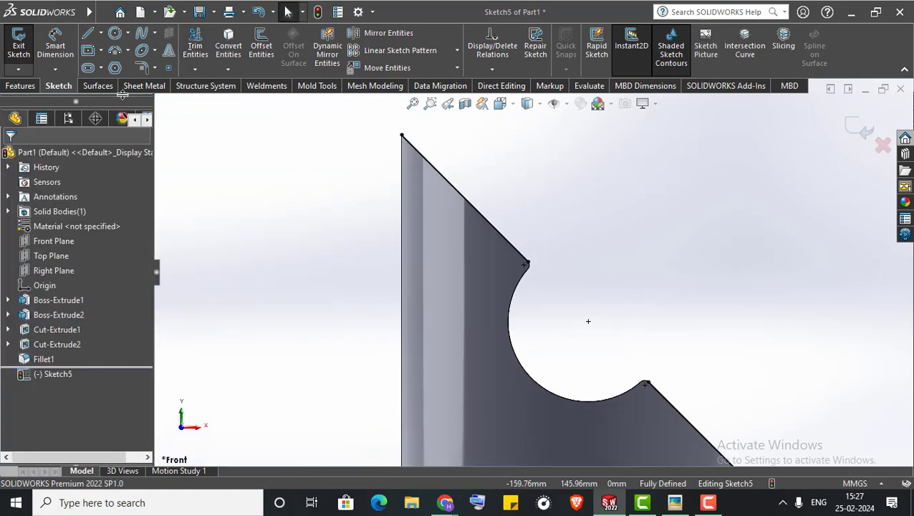
{"action": "left_click", "coordinate": [195, 68]}
{"action": "left_click", "coordinate": [226, 99]}
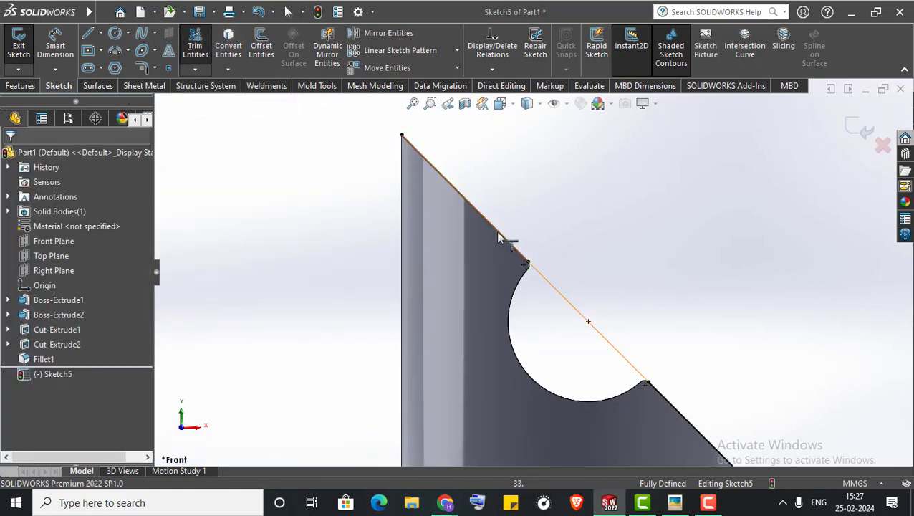
{"action": "scroll", "coordinate": [245, 261], "scroll_direction": "up", "scroll_amount": 2}
{"action": "scroll", "coordinate": [248, 257], "scroll_direction": "up", "scroll_amount": 2}
{"action": "key", "text": "Escape"}
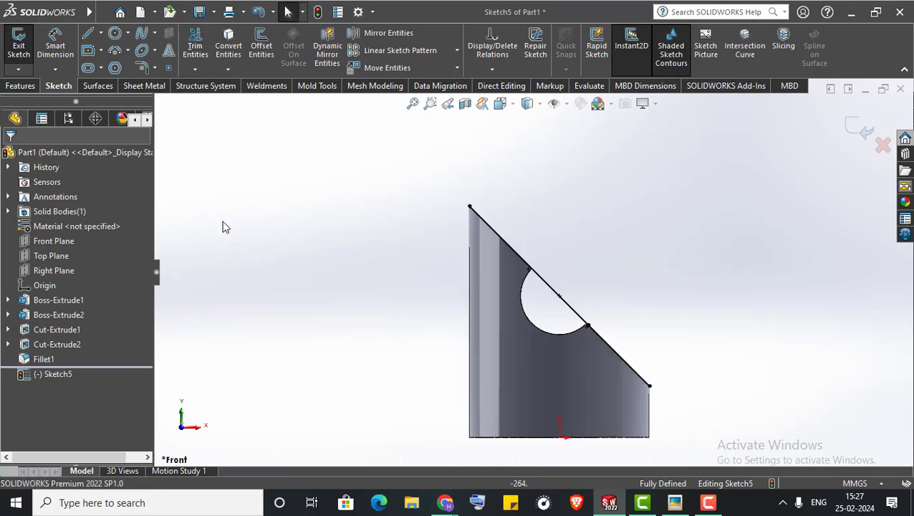
- Set the slanted line segment across the notch to construction geometry
{"action": "left_click_drag", "start_coordinate": [371, 184], "coordinate": [665, 426]}
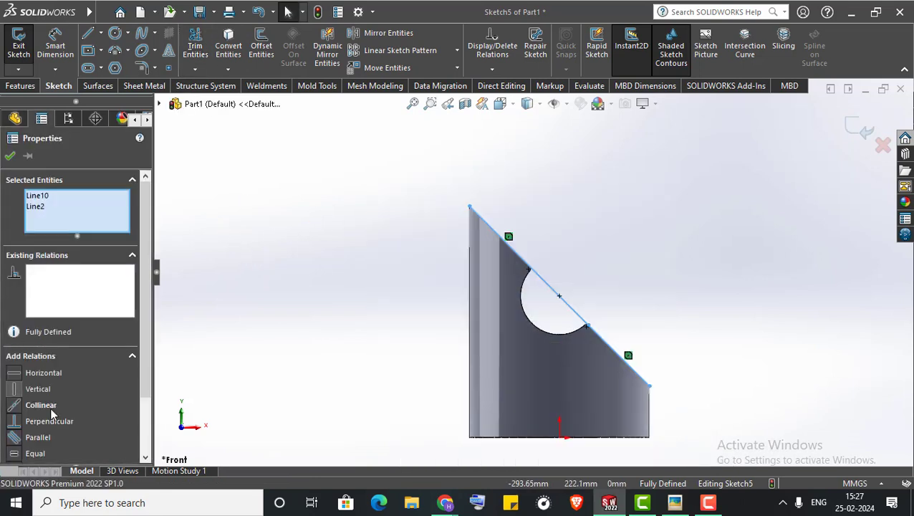
{"action": "scroll", "coordinate": [52, 413], "scroll_direction": "down", "scroll_amount": 2}
{"action": "left_click", "coordinate": [320, 391]}
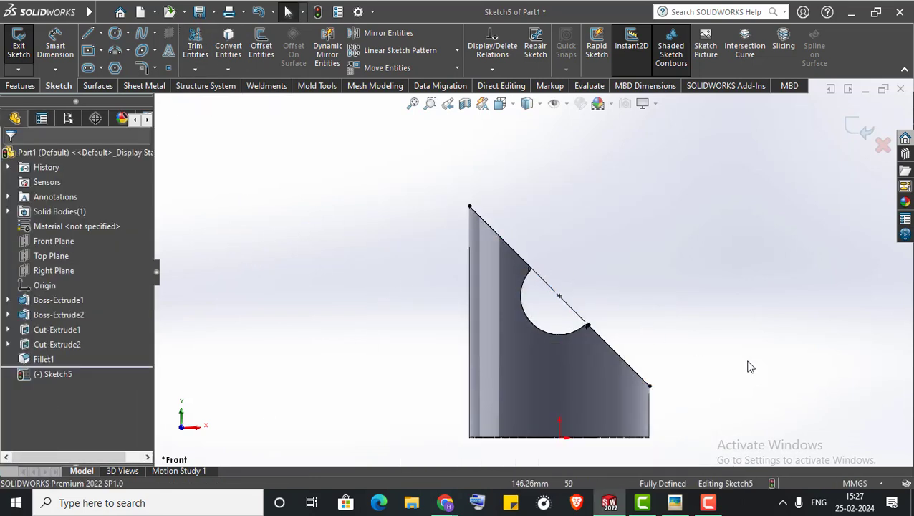
{"action": "scroll", "coordinate": [664, 381], "scroll_direction": "down", "scroll_amount": 1}
{"action": "left_click", "coordinate": [675, 502]}
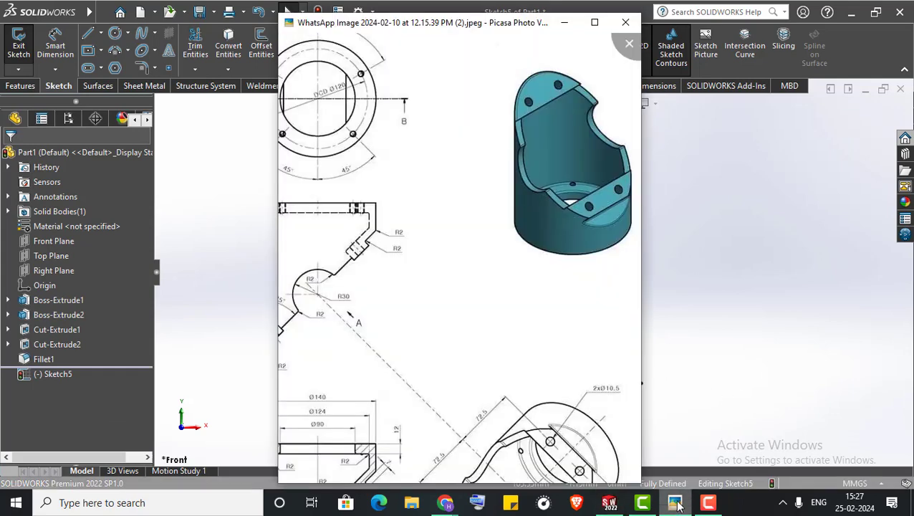
{"action": "scroll", "coordinate": [473, 251], "scroll_direction": "up", "scroll_amount": 3}
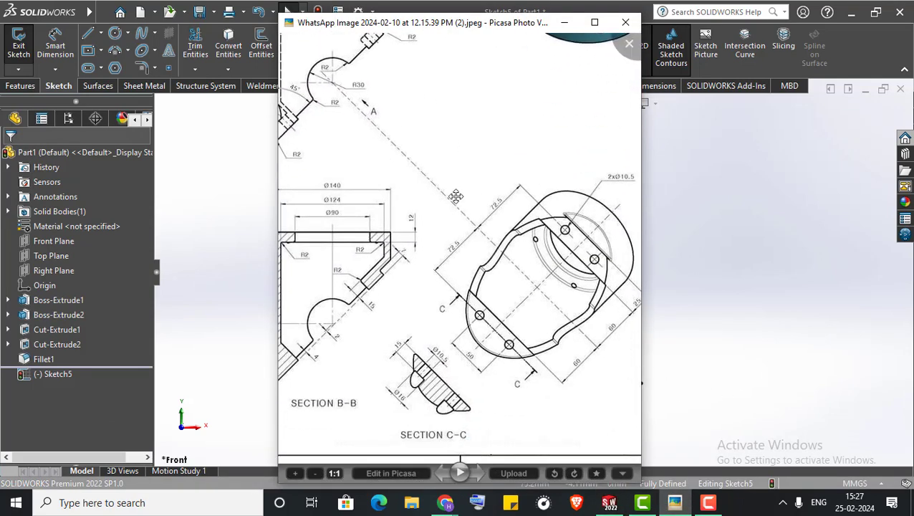
{"action": "scroll", "coordinate": [464, 198], "scroll_direction": "down", "scroll_amount": 3}
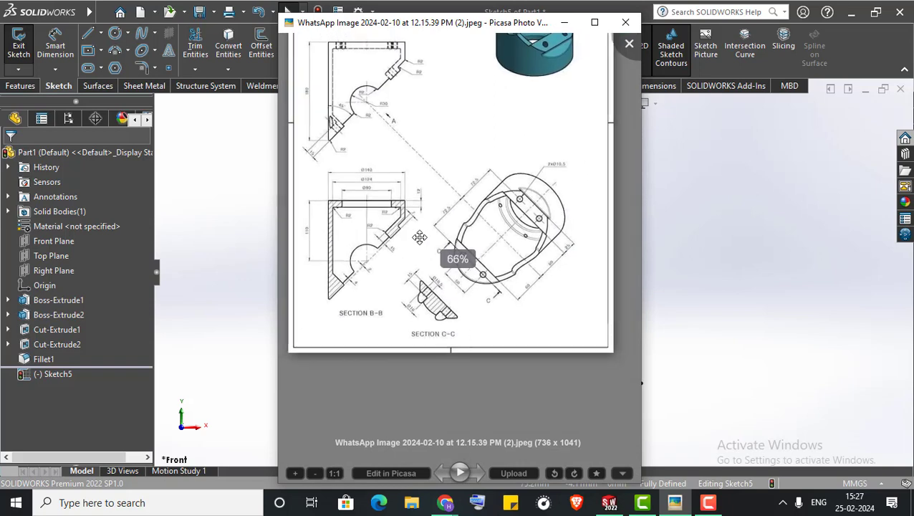
{"action": "left_click", "coordinate": [562, 23]}
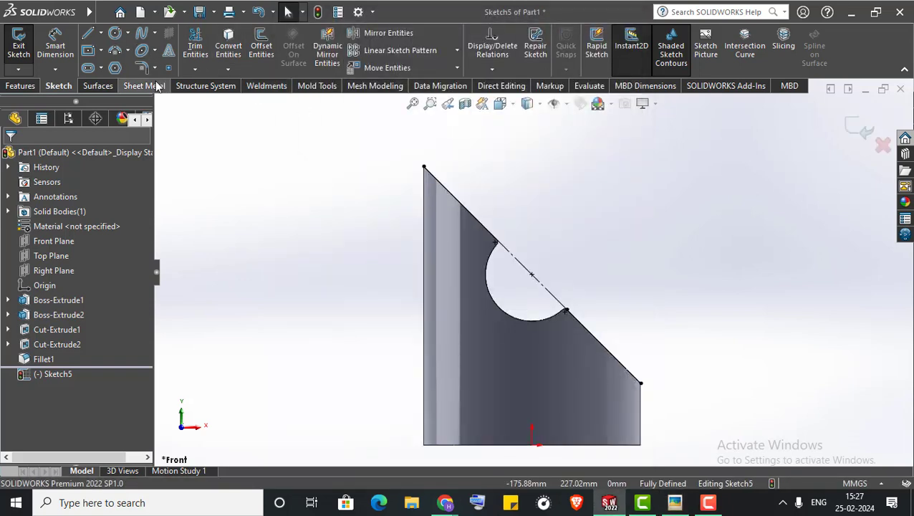
- Draw a midpoint line along the sloped edge, centred on the construction line's midpoint
{"action": "left_click", "coordinate": [88, 34]}
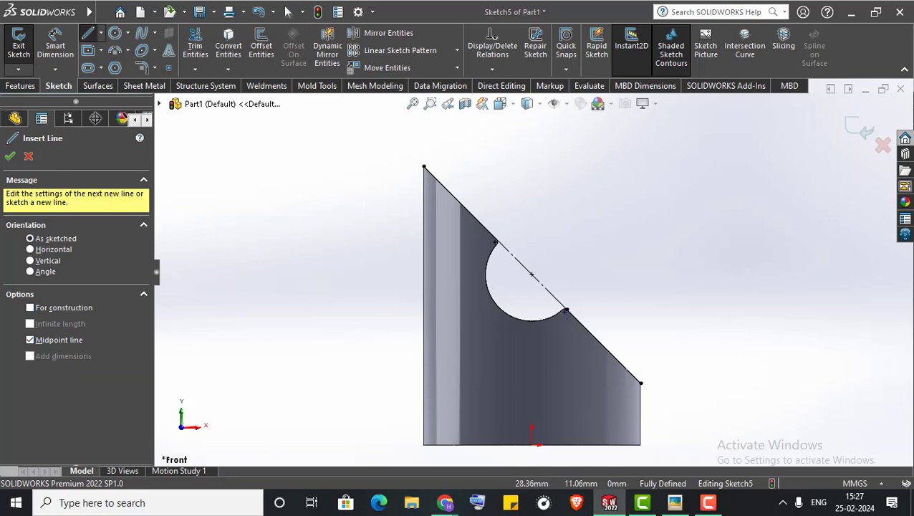
{"action": "left_click", "coordinate": [674, 502]}
{"action": "mouse_move", "coordinate": [434, 287]}
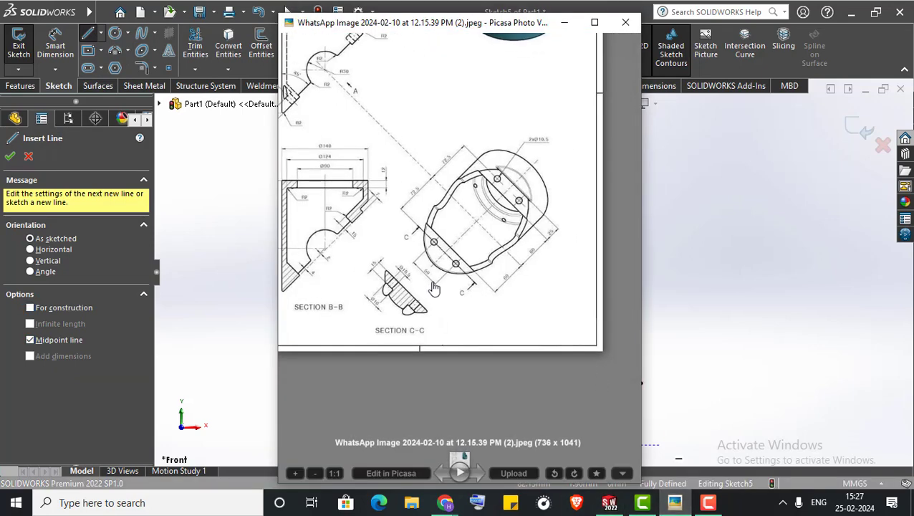
{"action": "left_click", "coordinate": [563, 24]}
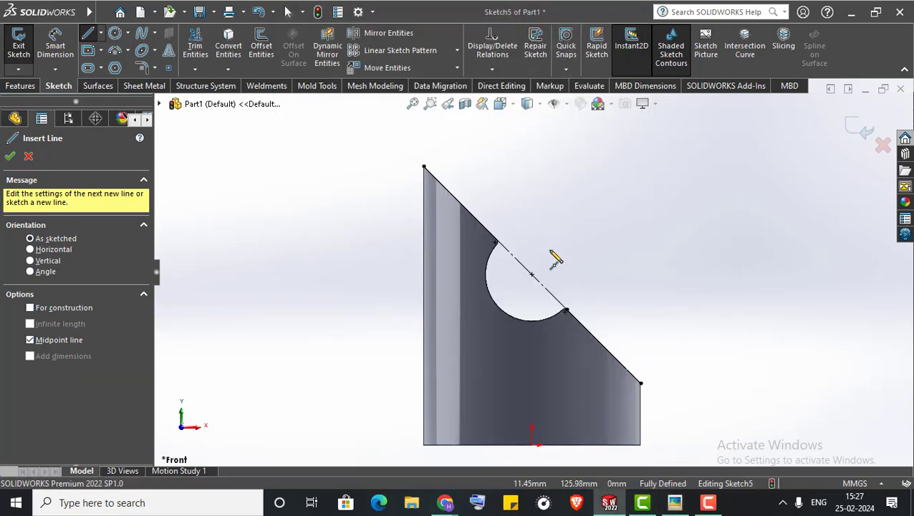
{"action": "left_click", "coordinate": [521, 288]}
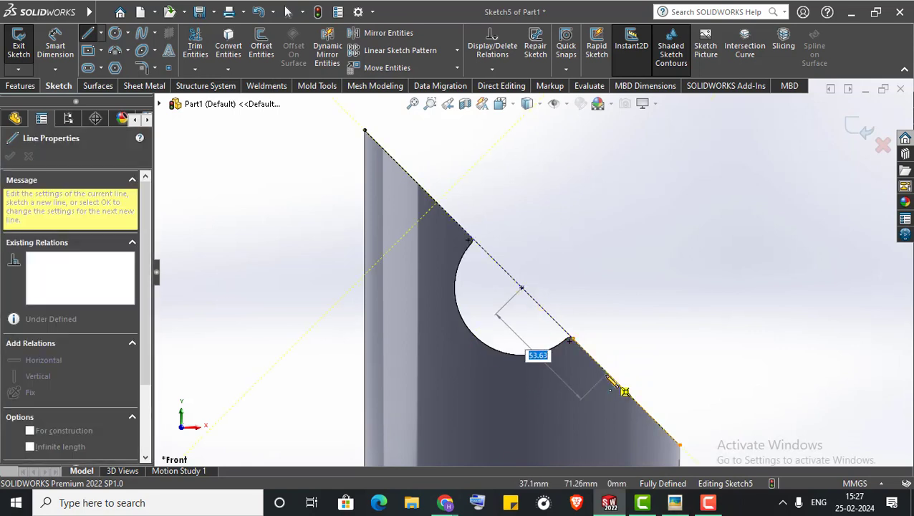
{"action": "left_click", "coordinate": [616, 383]}
{"action": "right_click", "coordinate": [669, 310]}
{"action": "left_click", "coordinate": [704, 325]}
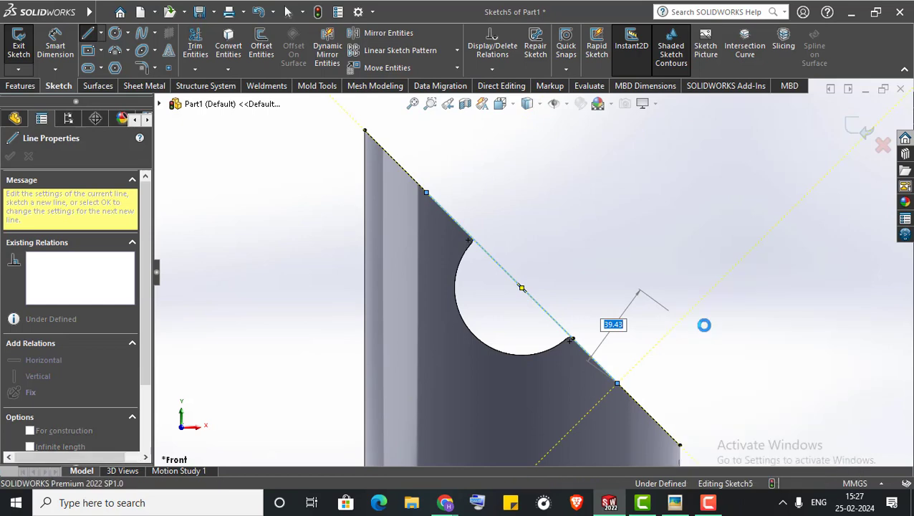
- Fit the part in view and switch the display style to unshaded outlines
{"action": "key", "text": "f"}
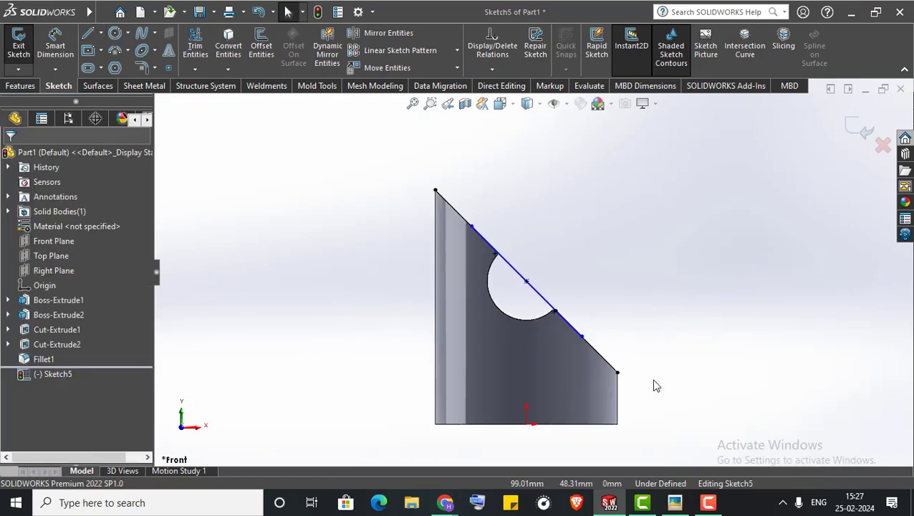
{"action": "left_click", "coordinate": [539, 104]}
{"action": "left_click", "coordinate": [528, 198]}
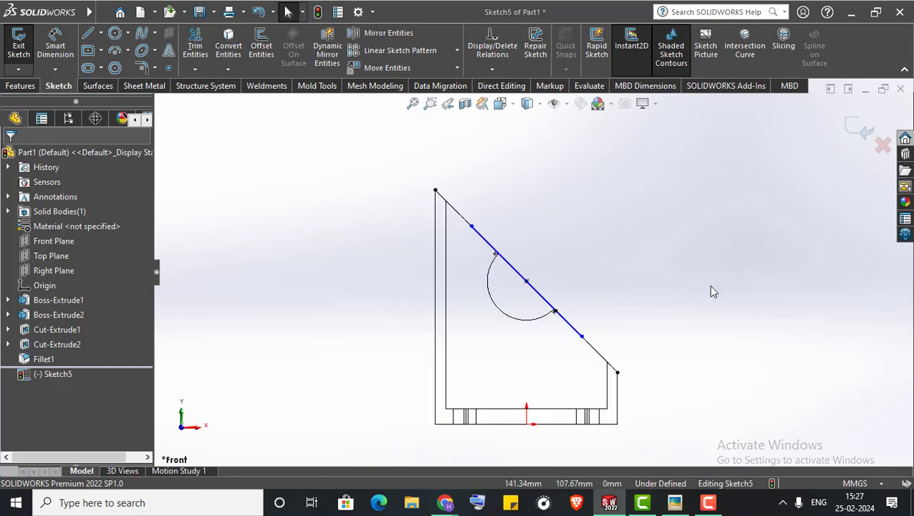
{"action": "scroll", "coordinate": [644, 362], "scroll_direction": "down", "scroll_amount": 3}
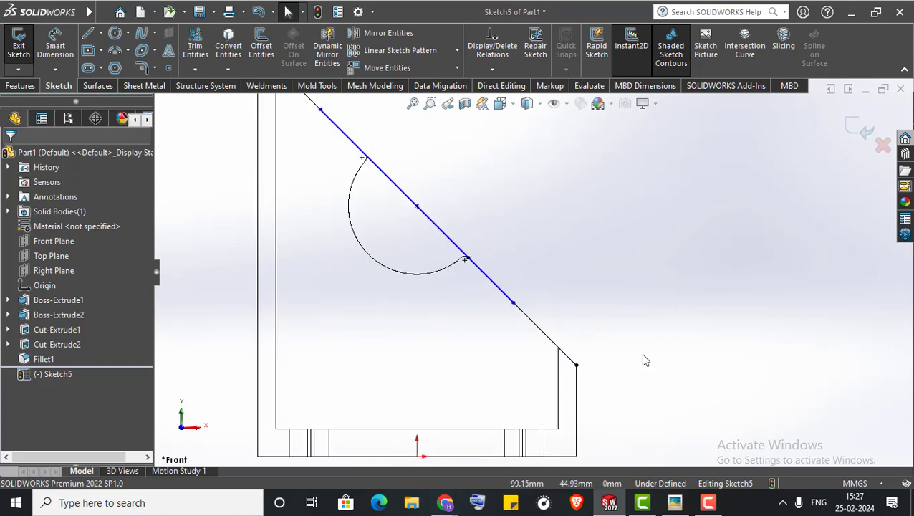
{"action": "left_click", "coordinate": [676, 505]}
{"action": "scroll", "coordinate": [393, 251], "scroll_direction": "up", "scroll_amount": 3}
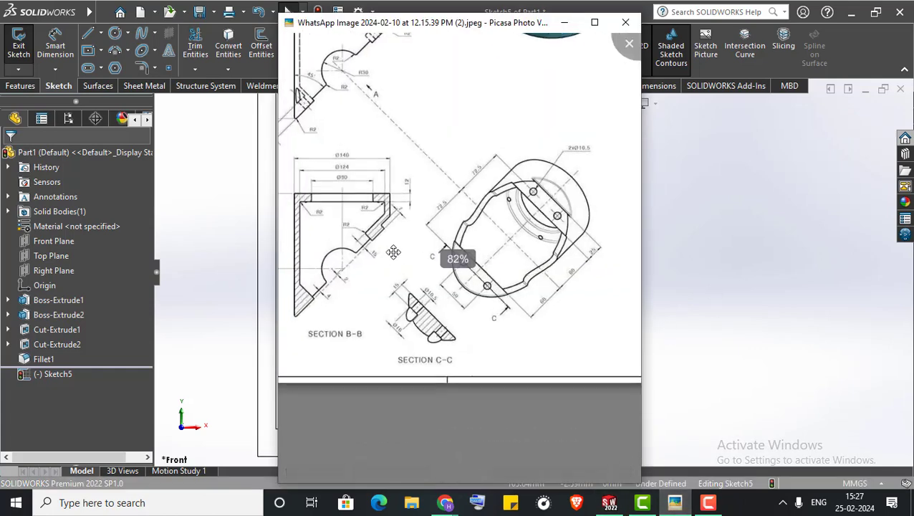
{"action": "scroll", "coordinate": [375, 258], "scroll_direction": "up", "scroll_amount": 2}
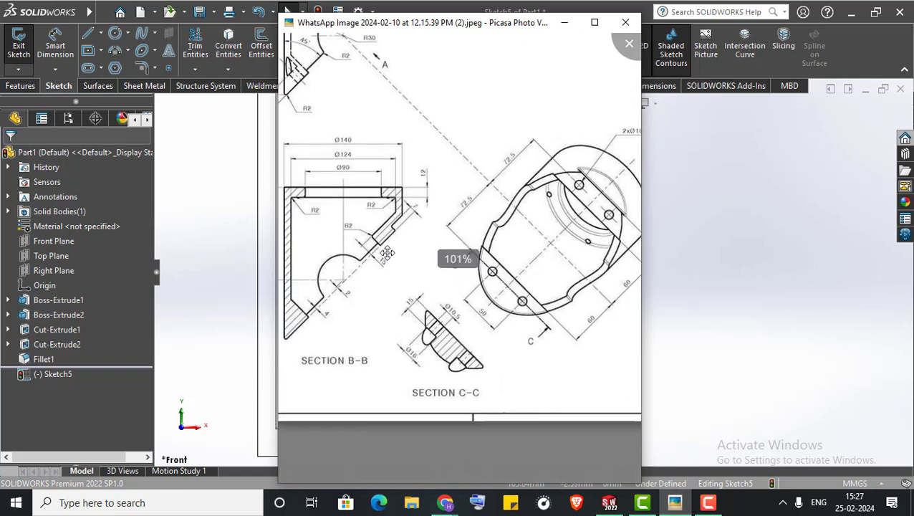
{"action": "scroll", "coordinate": [401, 243], "scroll_direction": "up", "scroll_amount": 2}
{"action": "scroll", "coordinate": [421, 227], "scroll_direction": "up", "scroll_amount": 1}
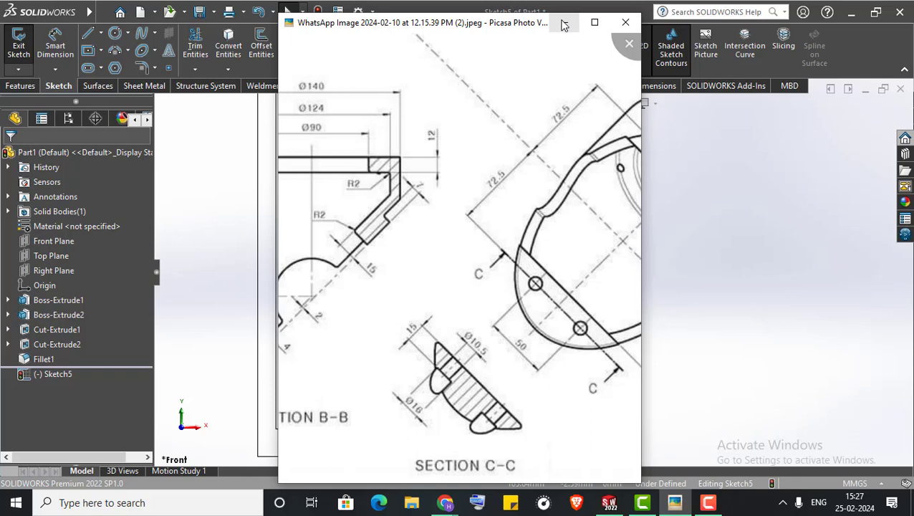
{"action": "left_click_drag", "start_coordinate": [539, 290], "coordinate": [398, 308]}
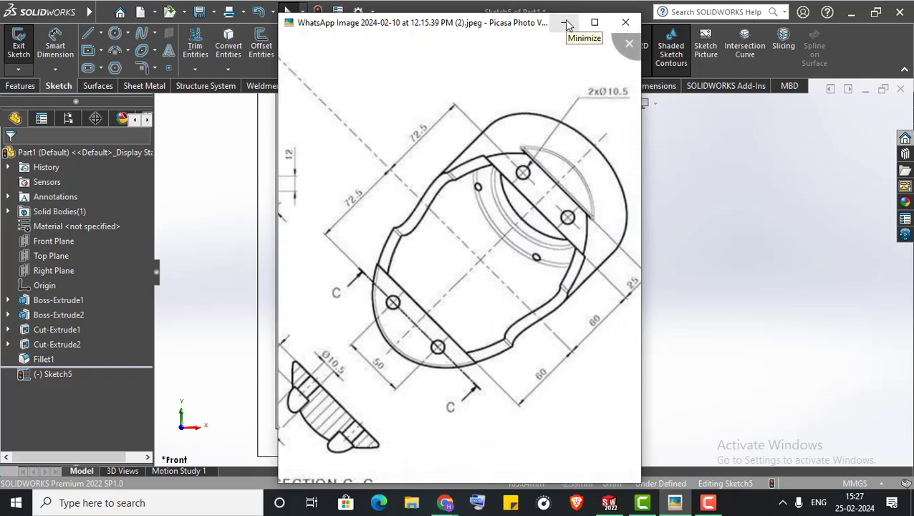
{"action": "left_click", "coordinate": [565, 24]}
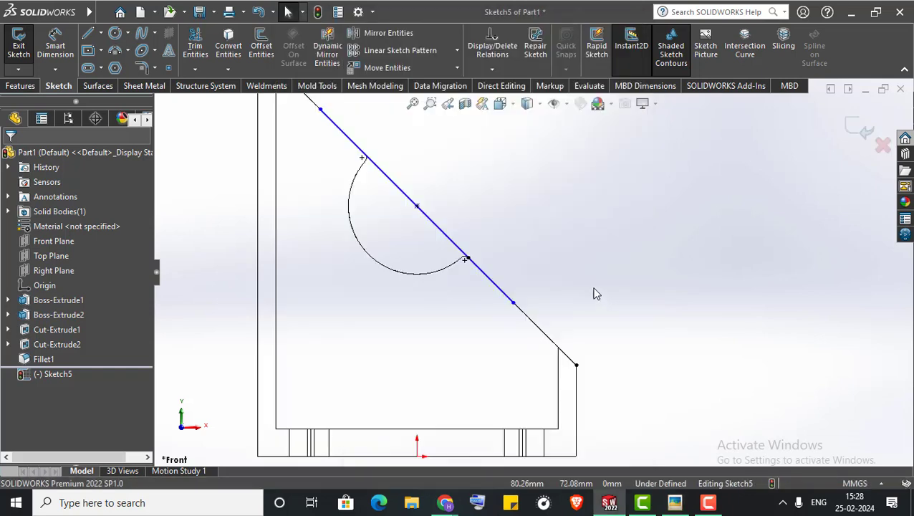
- Draw 7 mm, 25 mm and 15 mm line segments off the sloped line
{"action": "left_click", "coordinate": [88, 33]}
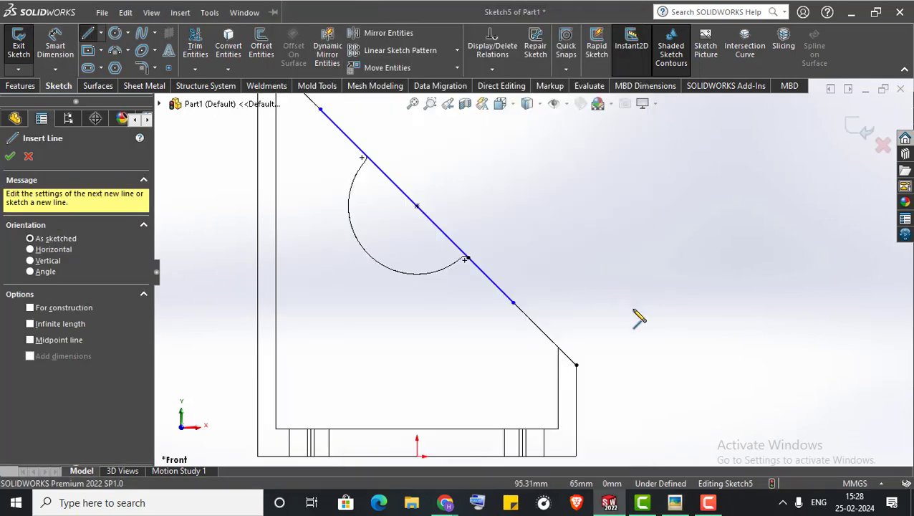
{"action": "scroll", "coordinate": [601, 322], "scroll_direction": "down", "scroll_amount": 3}
{"action": "left_click", "coordinate": [454, 284]}
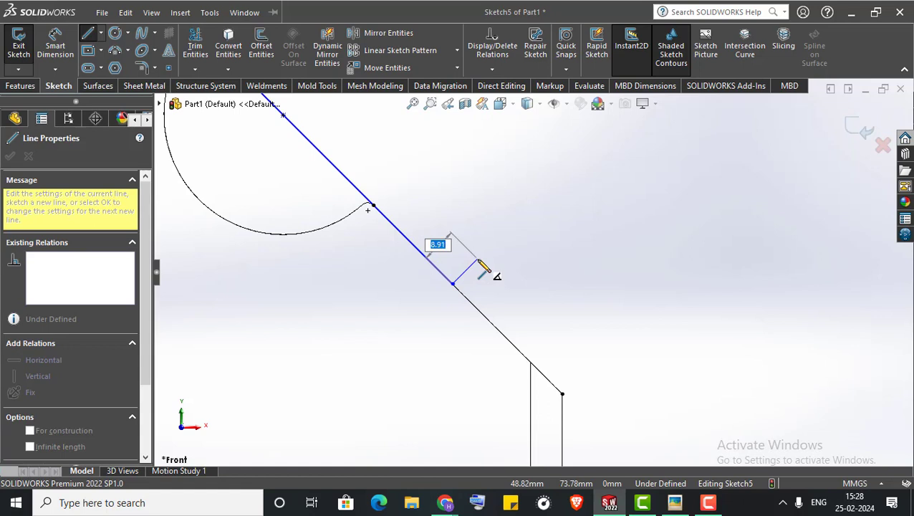
{"action": "key", "text": "Return"}
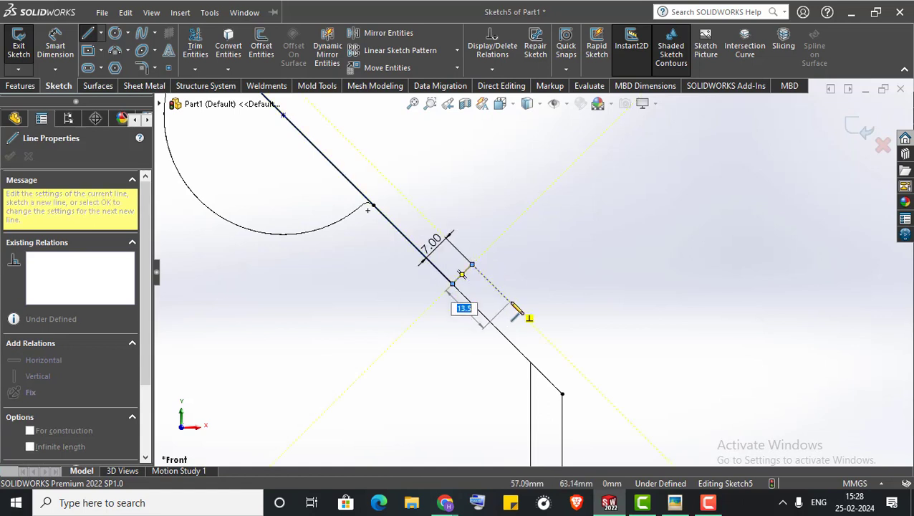
{"action": "key", "text": "Return"}
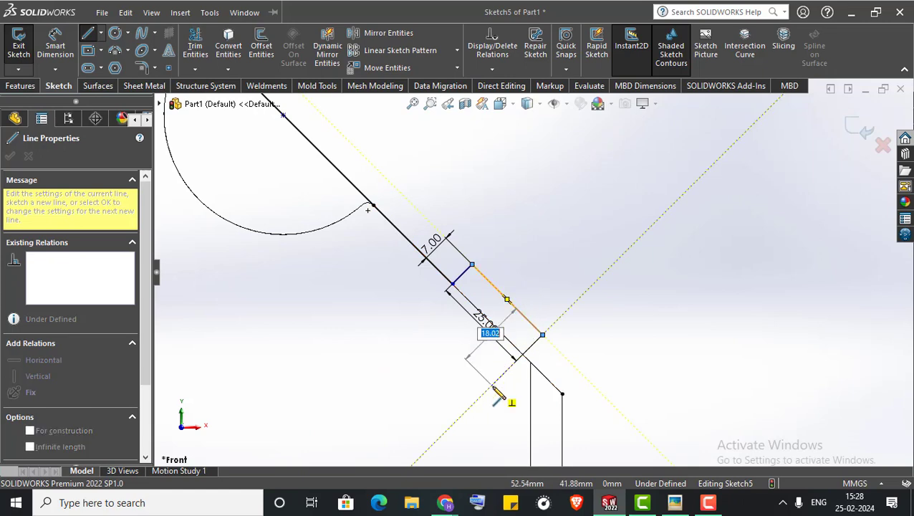
{"action": "key", "text": "Return"}
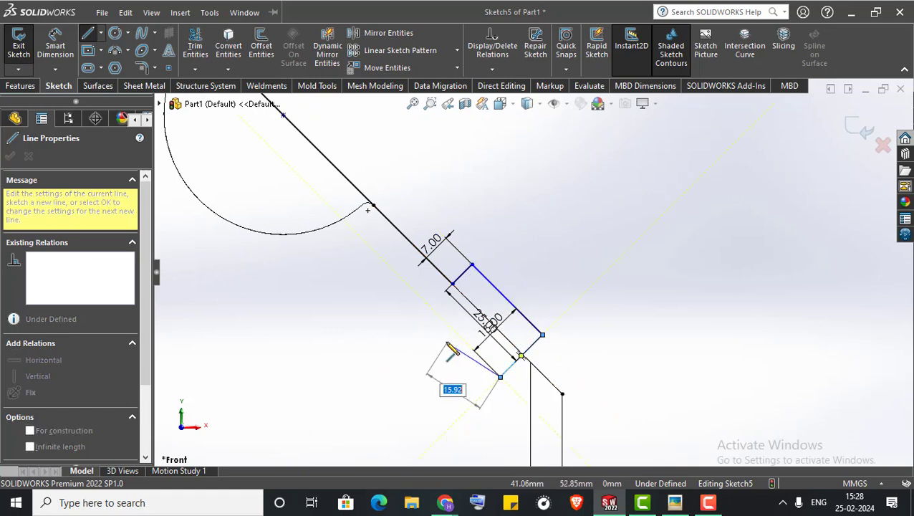
{"action": "key", "text": "Escape"}
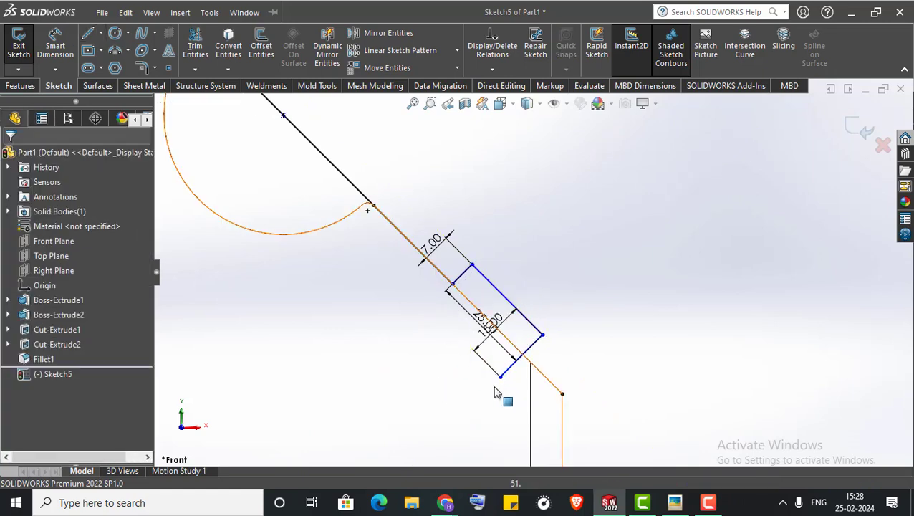
- Draw an 8 mm offset segment from the tab's base and a long line to the vertical edge
{"action": "left_click", "coordinate": [87, 34]}
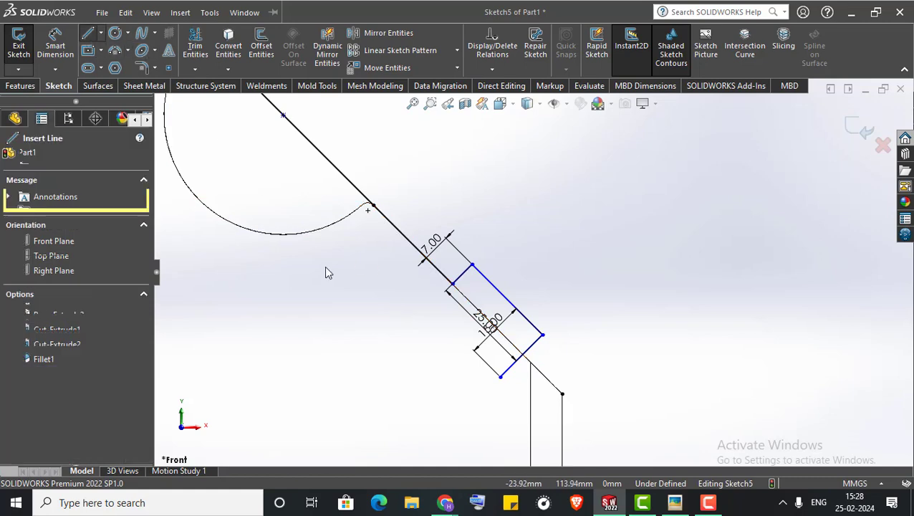
{"action": "left_click", "coordinate": [450, 287]}
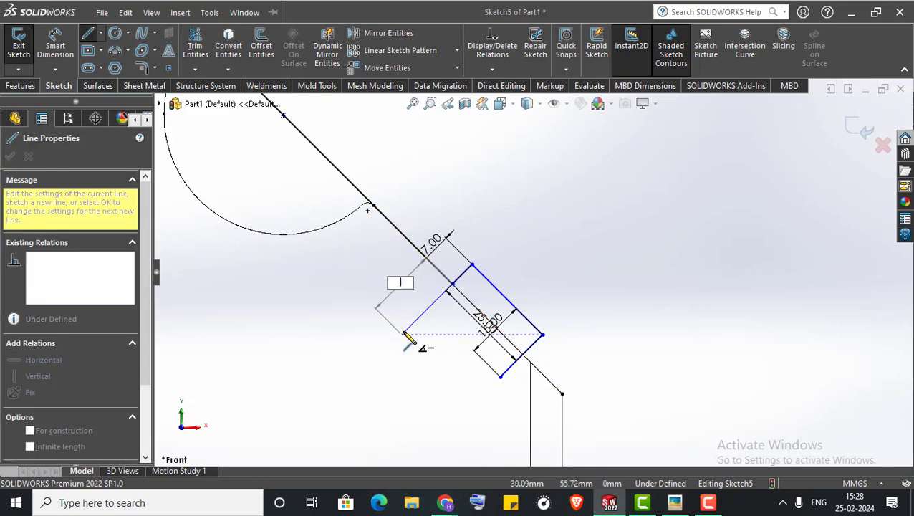
{"action": "type", "text": "8"}
{"action": "key", "text": "Return"}
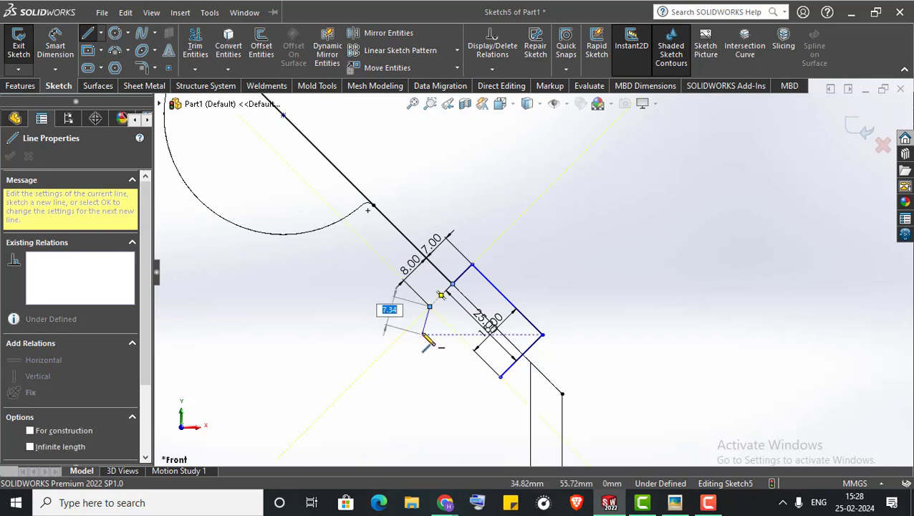
{"action": "left_click", "coordinate": [528, 404]}
{"action": "key", "text": "Escape"}
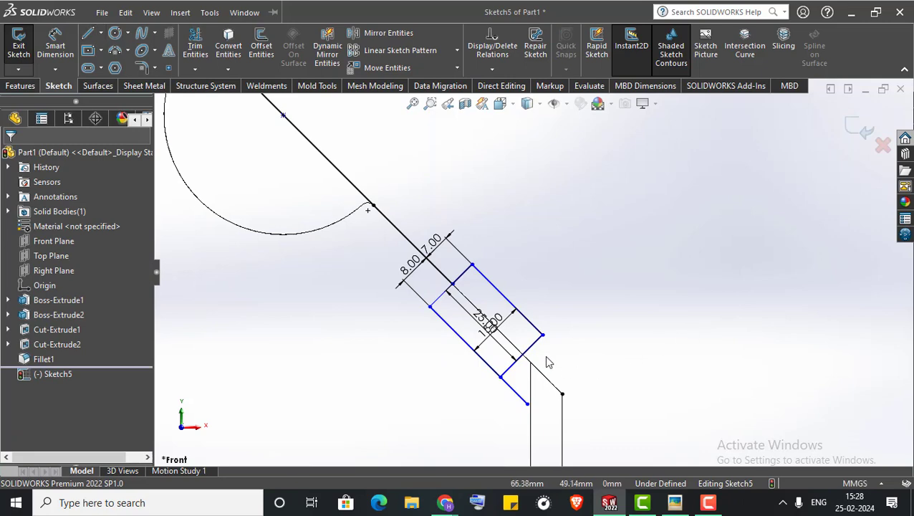
- Delete the unwanted 15 mm line despite its dimensions, then bring back the reference drawing
{"action": "left_click", "coordinate": [532, 346]}
{"action": "key", "text": "Delete"}
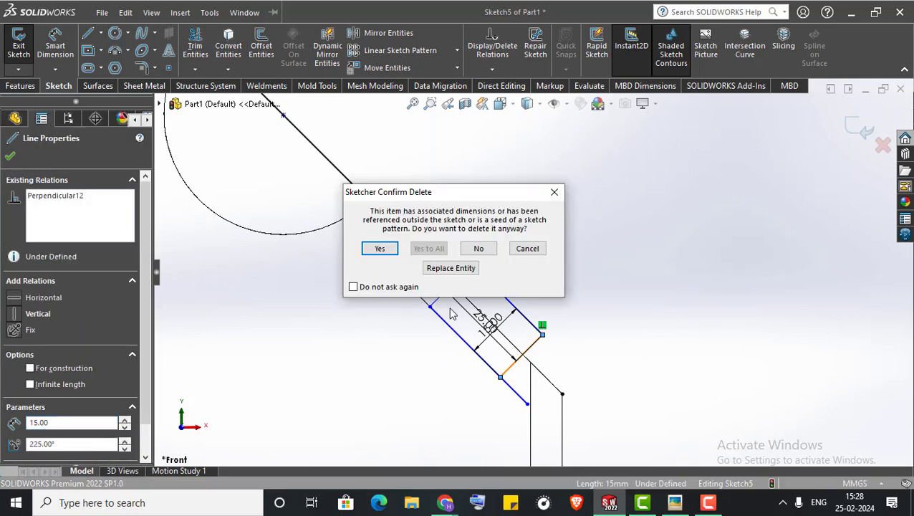
{"action": "left_click", "coordinate": [366, 251]}
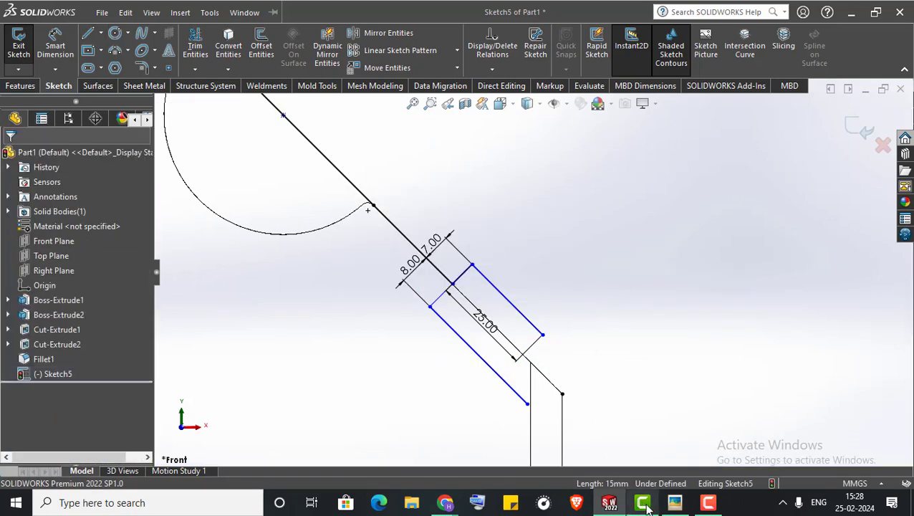
{"action": "left_click", "coordinate": [675, 503]}
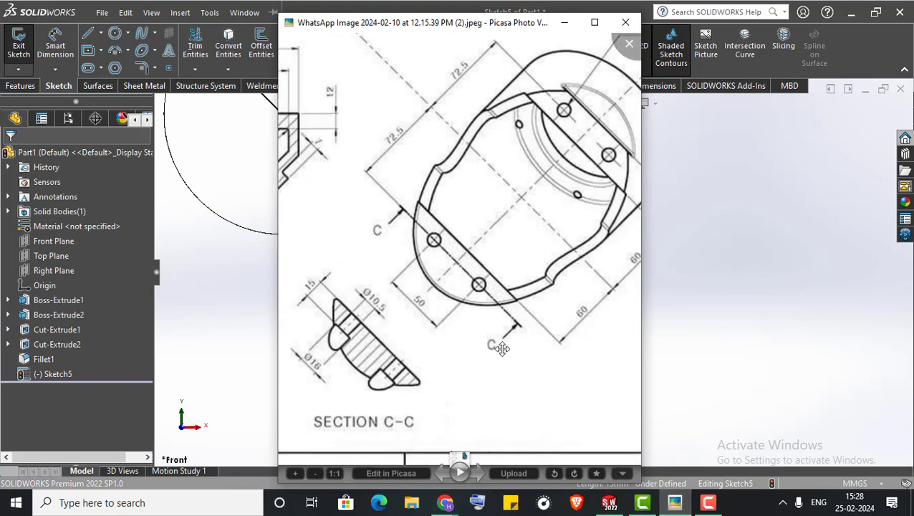
{"action": "left_click_drag", "start_coordinate": [347, 355], "coordinate": [484, 354]}
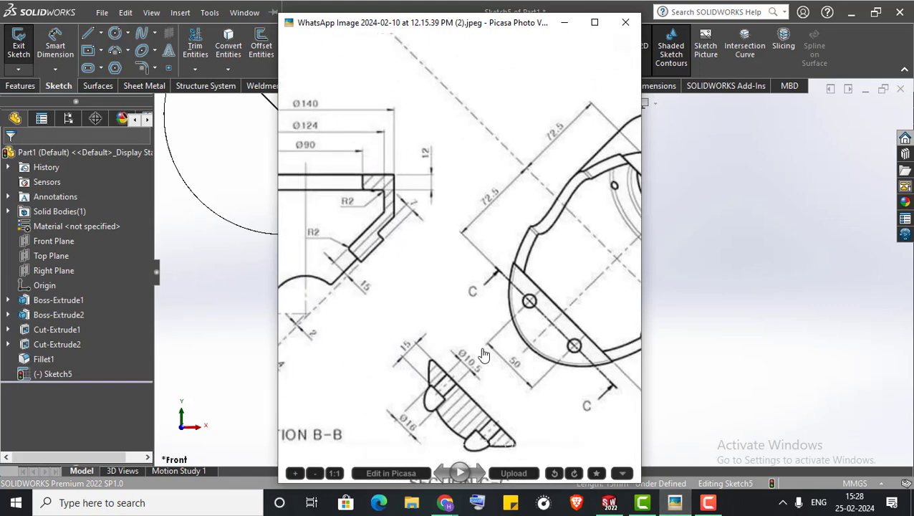
{"action": "left_click", "coordinate": [564, 23]}
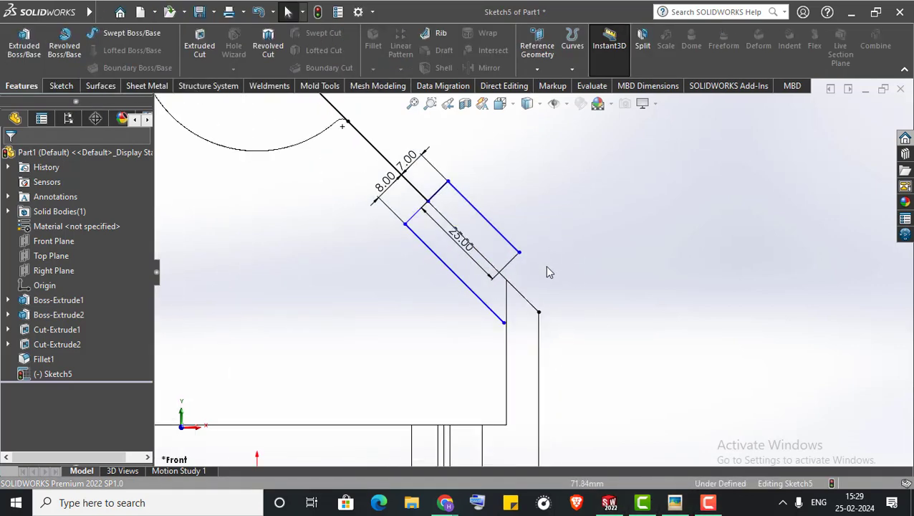
- Project the Fillet1 body's silhouette edges into Sketch5 using Silhouette Entities
{"action": "left_click", "coordinate": [63, 86]}
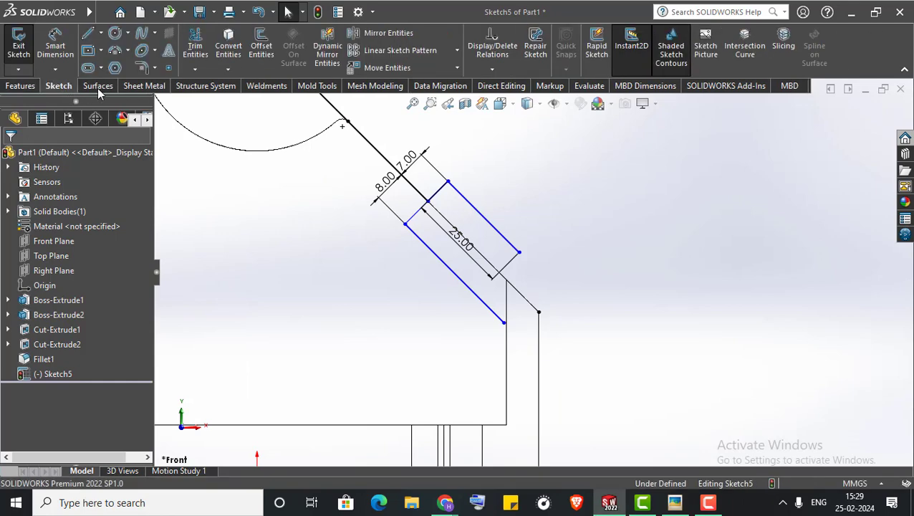
{"action": "left_click", "coordinate": [193, 59]}
{"action": "left_click", "coordinate": [228, 70]}
{"action": "left_click", "coordinate": [243, 100]}
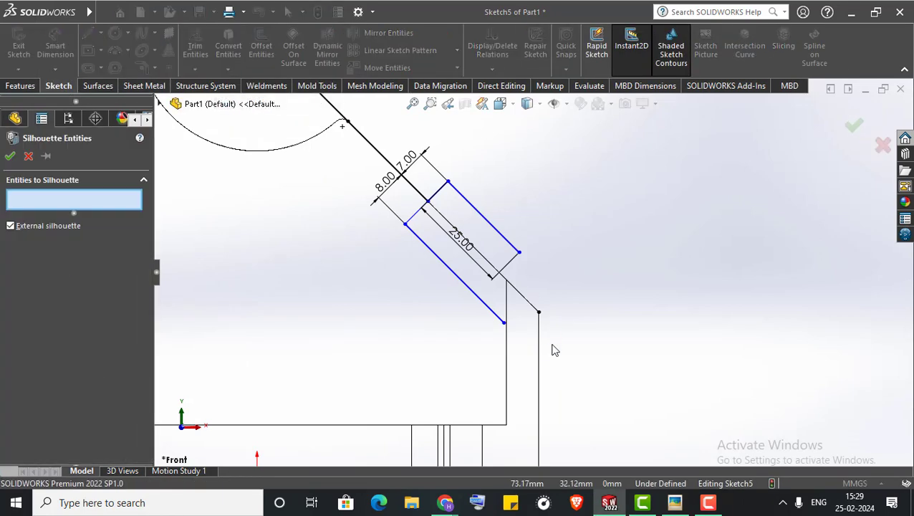
{"action": "left_click", "coordinate": [534, 341]}
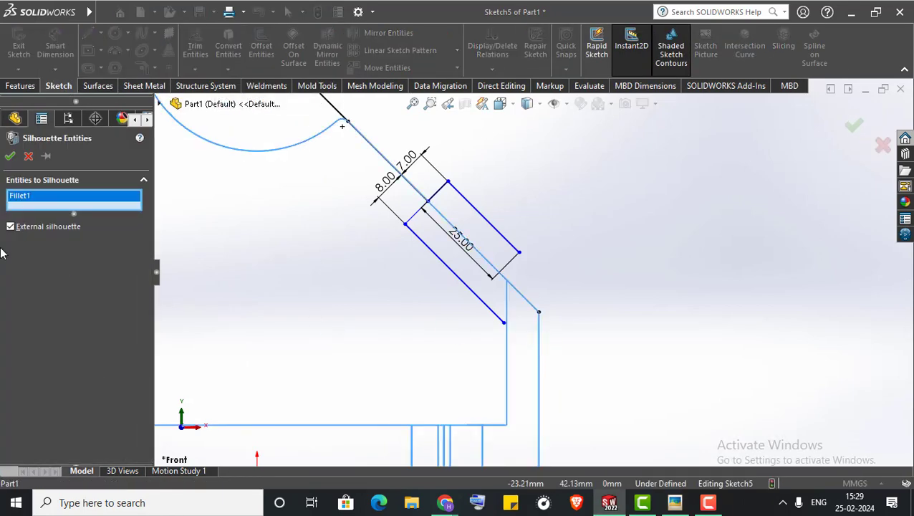
{"action": "key", "text": "Return"}
{"action": "scroll", "coordinate": [365, 300], "scroll_direction": "up", "scroll_amount": 2}
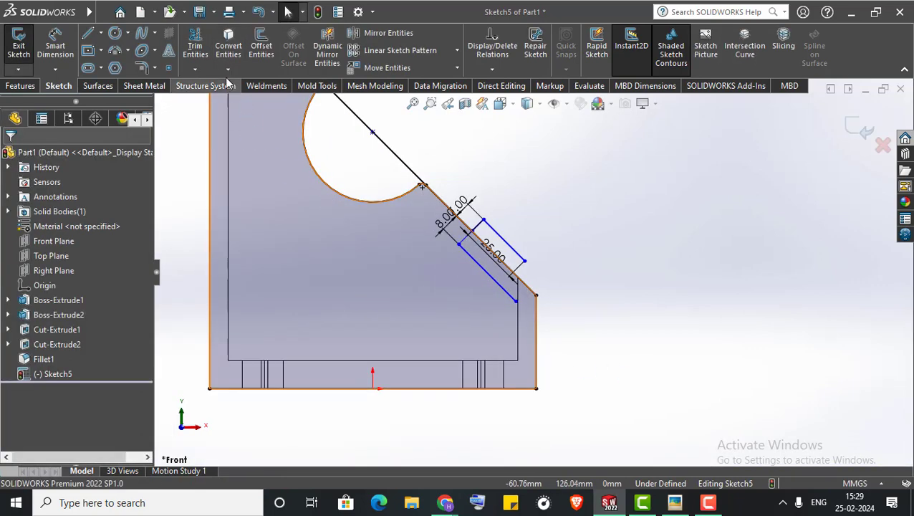
{"action": "left_click", "coordinate": [367, 127]}
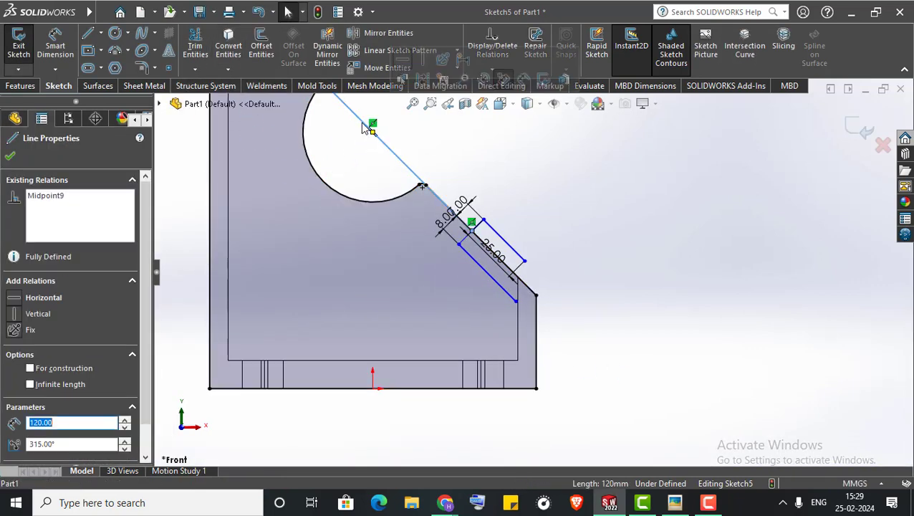
{"action": "key", "text": "Escape"}
{"action": "scroll", "coordinate": [358, 264], "scroll_direction": "up", "scroll_amount": 2}
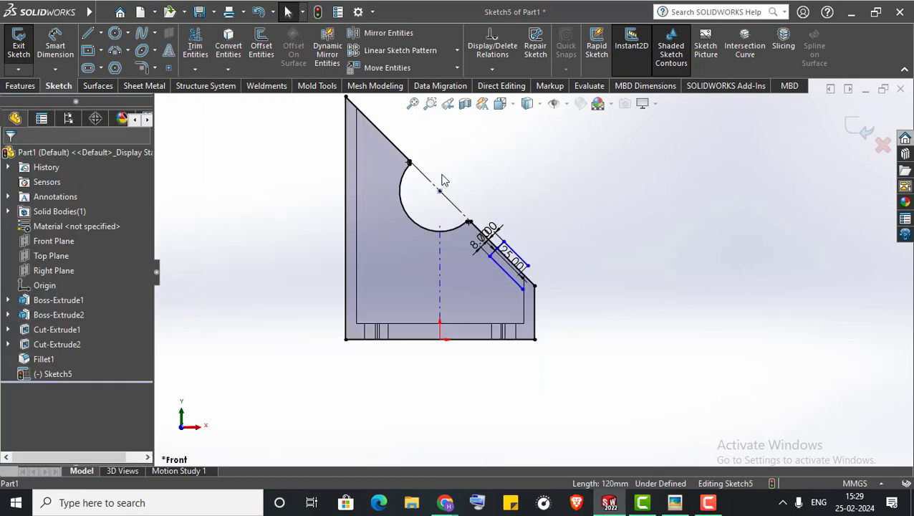
{"action": "scroll", "coordinate": [415, 148], "scroll_direction": "down", "scroll_amount": 2}
{"action": "left_click", "coordinate": [377, 143]}
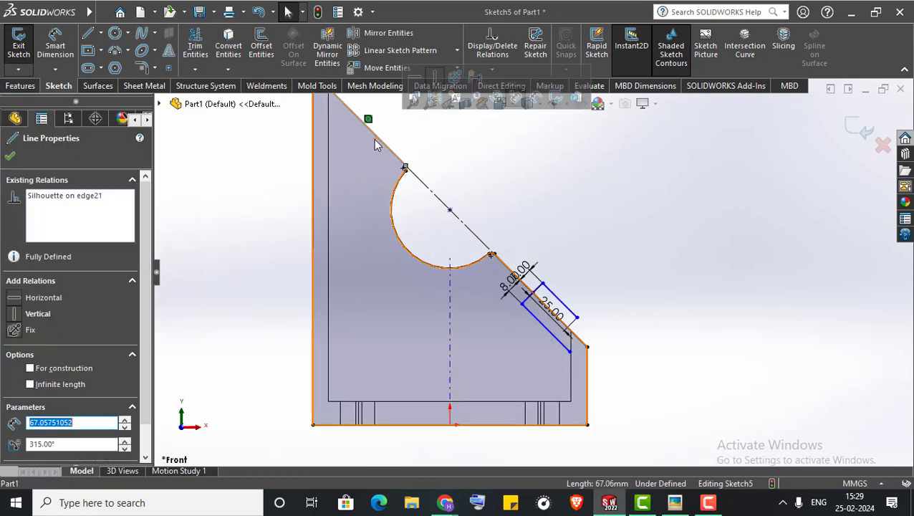
{"action": "key", "text": "Escape"}
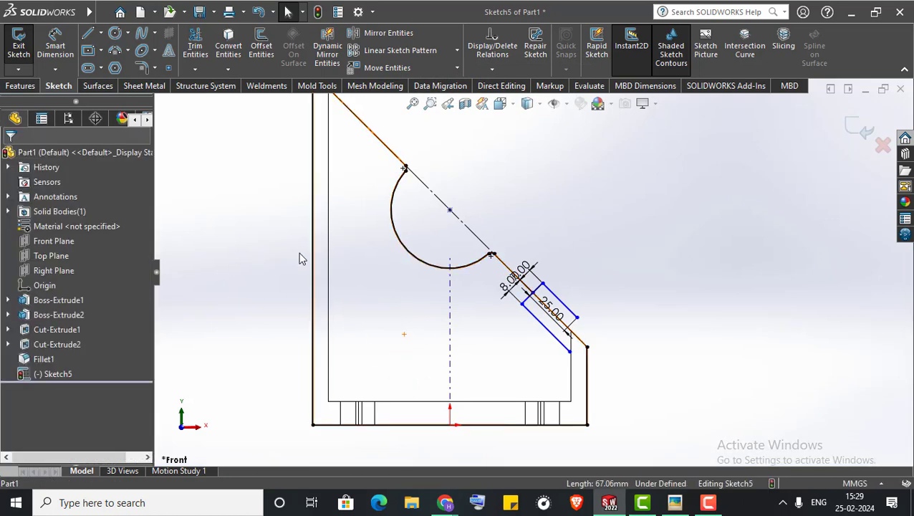
{"action": "left_click", "coordinate": [393, 233]}
{"action": "scroll", "coordinate": [418, 184], "scroll_direction": "down", "scroll_amount": 5}
{"action": "key", "text": "Escape"}
{"action": "scroll", "coordinate": [423, 190], "scroll_direction": "down", "scroll_amount": 2}
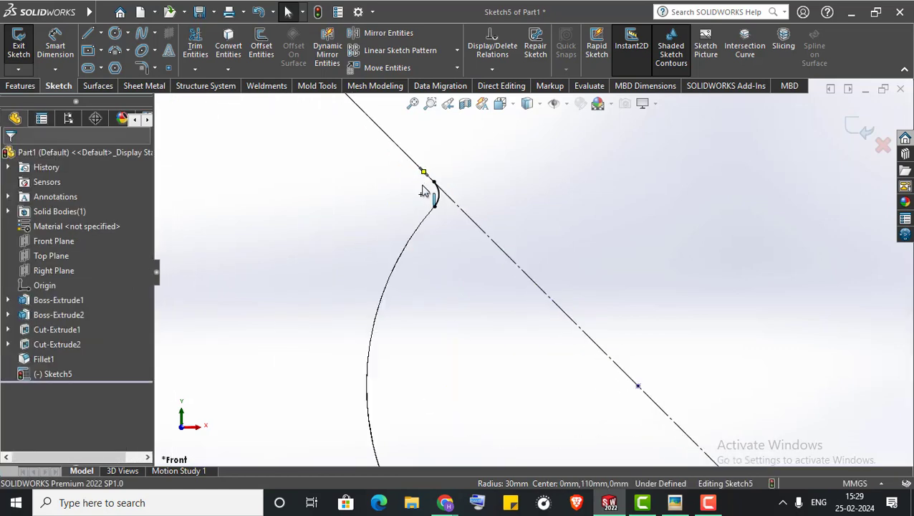
{"action": "left_click", "coordinate": [436, 192]}
{"action": "left_click", "coordinate": [414, 247]}
{"action": "scroll", "coordinate": [414, 247], "scroll_direction": "up", "scroll_amount": 5}
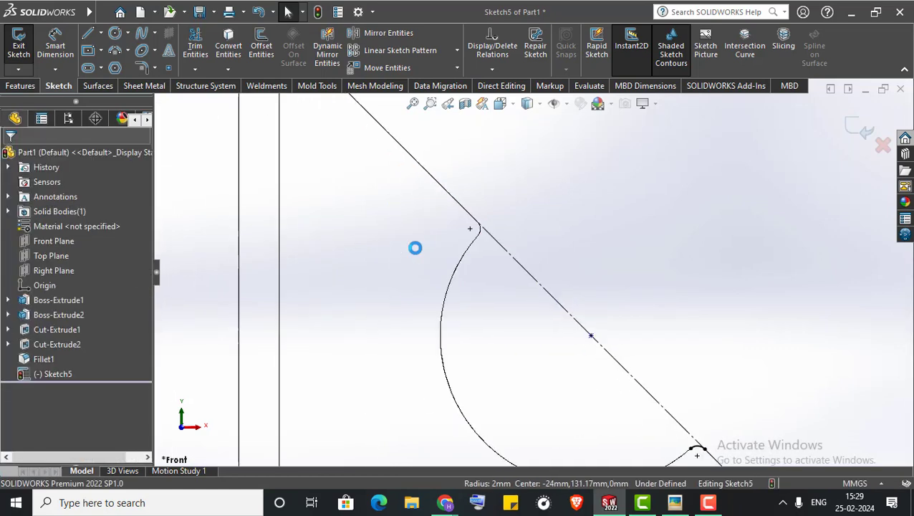
{"action": "scroll", "coordinate": [571, 395], "scroll_direction": "down", "scroll_amount": 3}
{"action": "scroll", "coordinate": [600, 351], "scroll_direction": "down", "scroll_amount": 3}
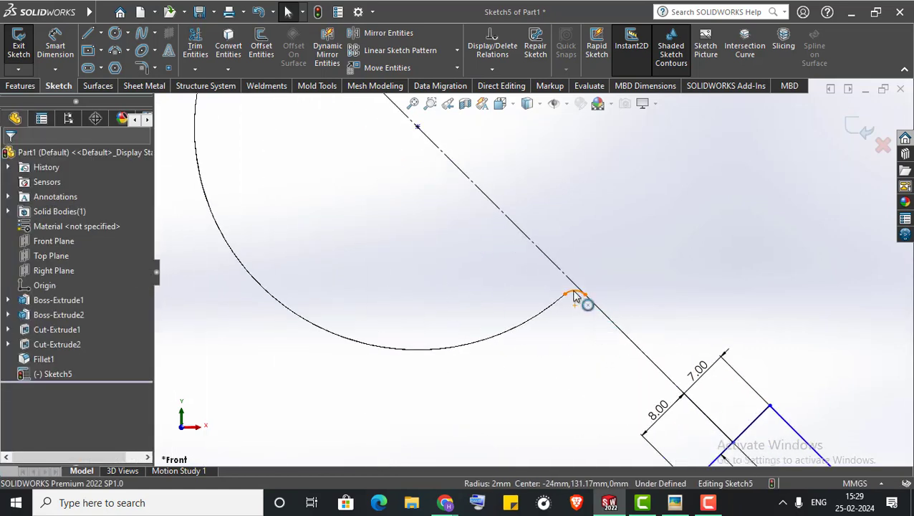
{"action": "scroll", "coordinate": [410, 279], "scroll_direction": "up", "scroll_amount": 5}
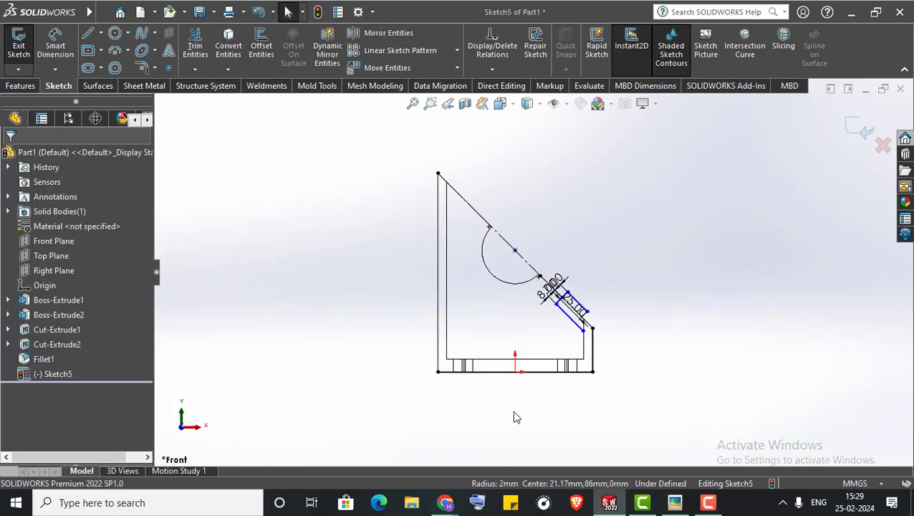
{"action": "left_click_drag", "start_coordinate": [514, 329], "coordinate": [434, 420]}
{"action": "scroll", "coordinate": [645, 396], "scroll_direction": "down", "scroll_amount": 1}
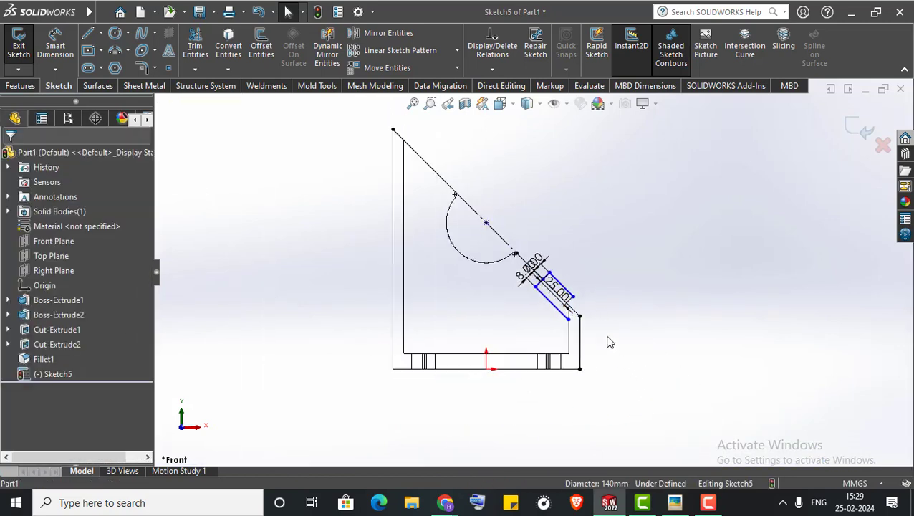
{"action": "scroll", "coordinate": [607, 342], "scroll_direction": "down", "scroll_amount": 1}
{"action": "scroll", "coordinate": [596, 313], "scroll_direction": "down", "scroll_amount": 1}
{"action": "scroll", "coordinate": [590, 330], "scroll_direction": "down", "scroll_amount": 1}
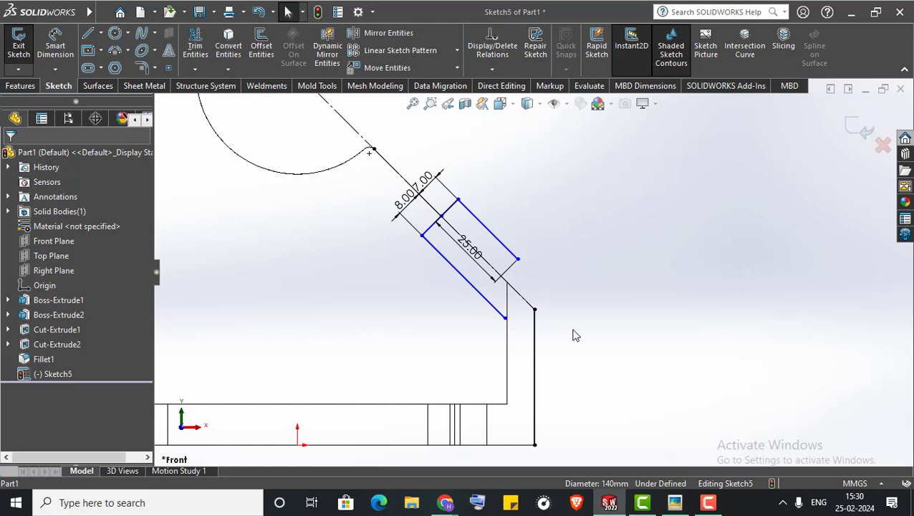
- Extend the tab's lower line to the housing's outer wall
{"action": "left_click", "coordinate": [195, 68]}
{"action": "left_click", "coordinate": [207, 87]}
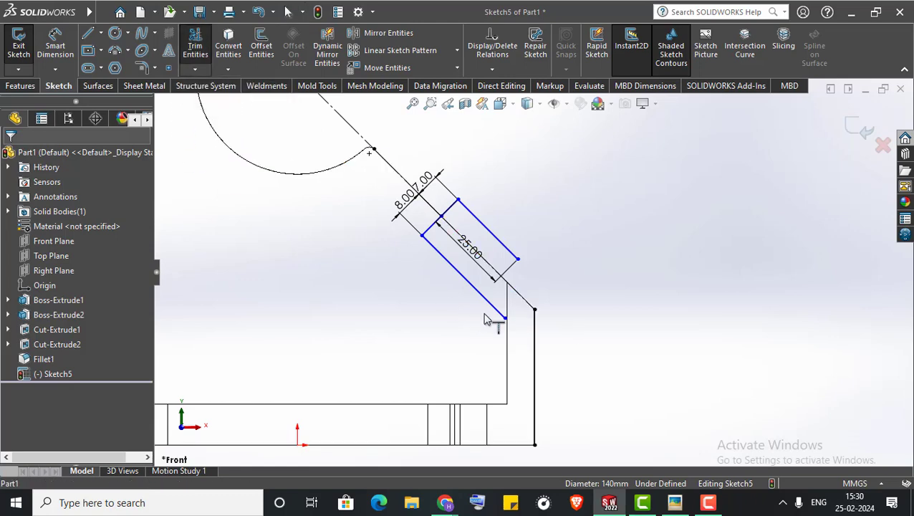
{"action": "left_click", "coordinate": [488, 310]}
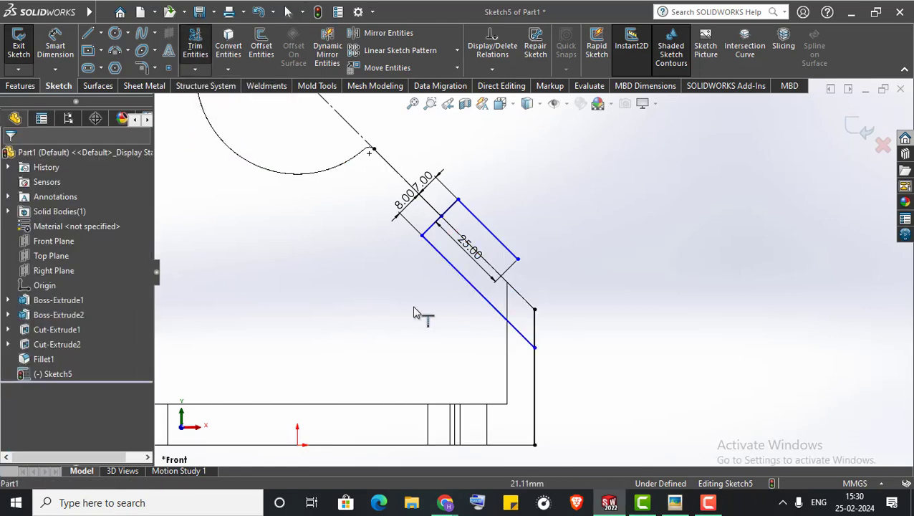
{"action": "scroll", "coordinate": [584, 304], "scroll_direction": "down", "scroll_amount": 2}
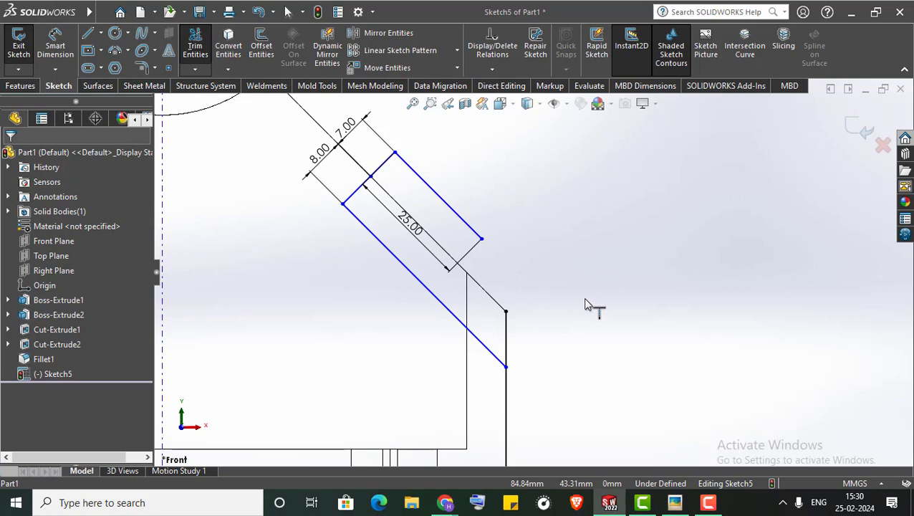
- Draw closing lines from the tab's top corner to the angled edge and perpendicular to it
{"action": "left_click", "coordinate": [89, 34]}
{"action": "left_click", "coordinate": [481, 239]}
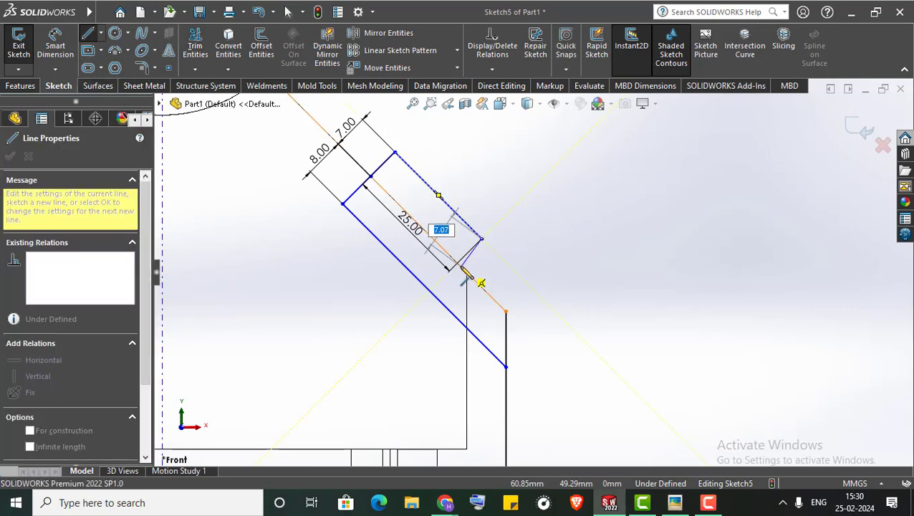
{"action": "left_click", "coordinate": [457, 262]}
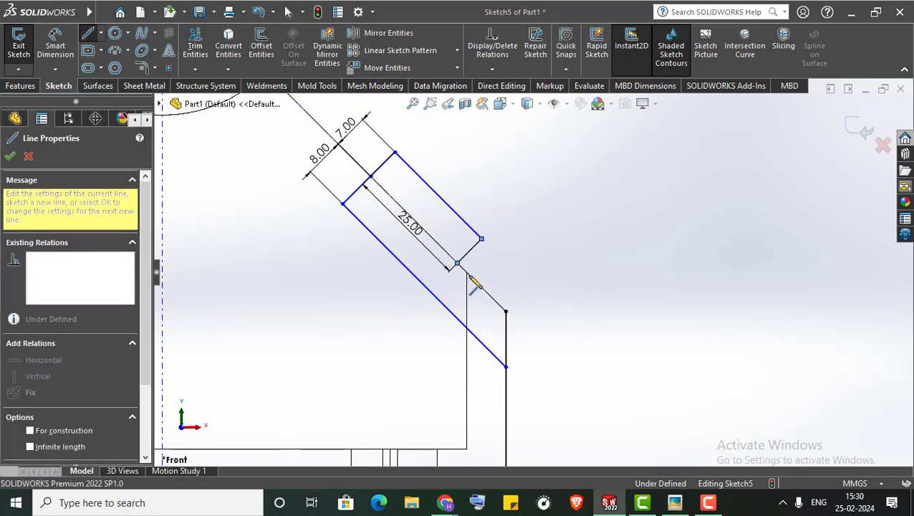
{"action": "left_click", "coordinate": [506, 311]}
{"action": "right_click", "coordinate": [573, 228]}
{"action": "left_click", "coordinate": [583, 229]}
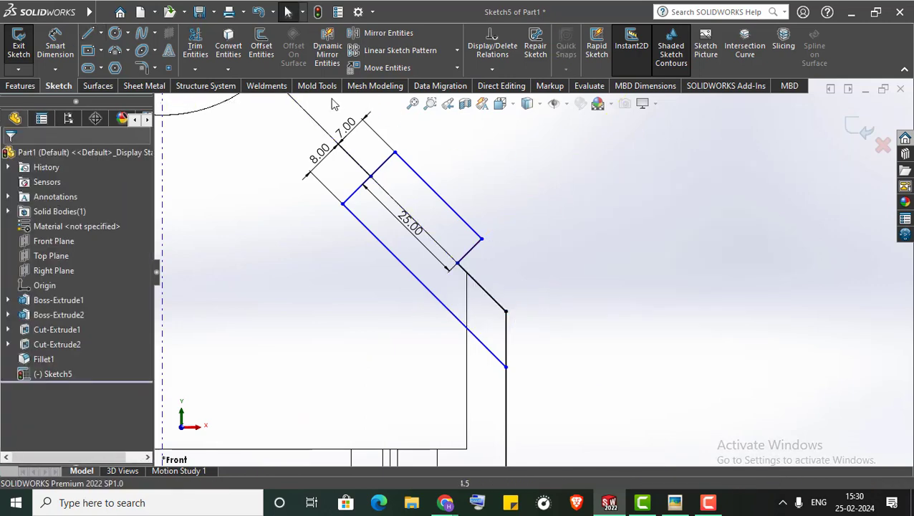
{"action": "left_click", "coordinate": [194, 44]}
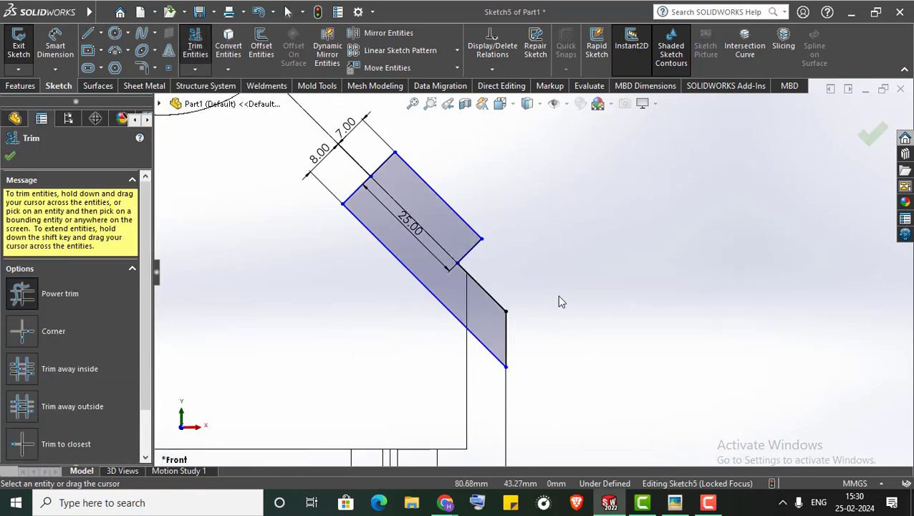
{"action": "scroll", "coordinate": [557, 301], "scroll_direction": "up", "scroll_amount": 3}
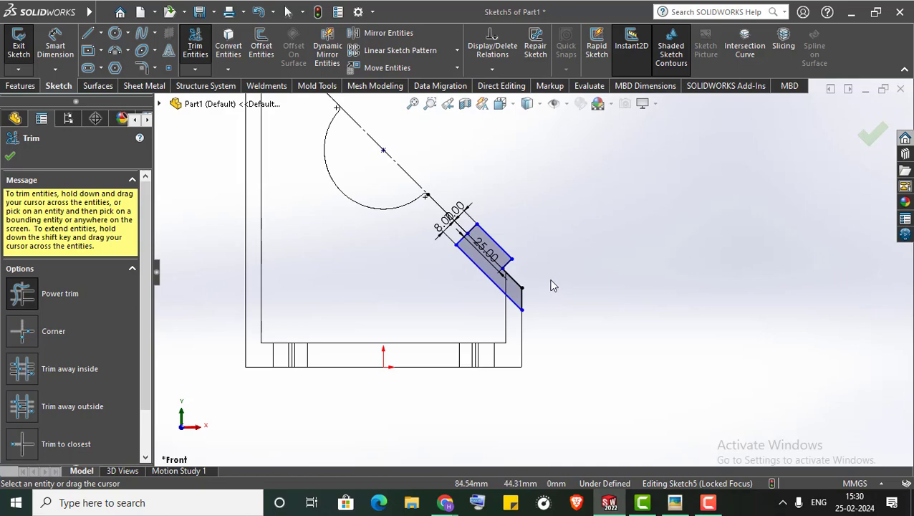
- Switch the tilted view to Shaded With Edges and exit Sketch5
{"action": "mouse_move", "coordinate": [552, 285]}
{"action": "middle_mouse_down"}
{"action": "mouse_move", "coordinate": [532, 316]}
{"action": "mouse_move", "coordinate": [555, 255]}
{"action": "middle_mouse_up"}
{"action": "scroll", "coordinate": [534, 319], "scroll_direction": "up", "scroll_amount": 3}
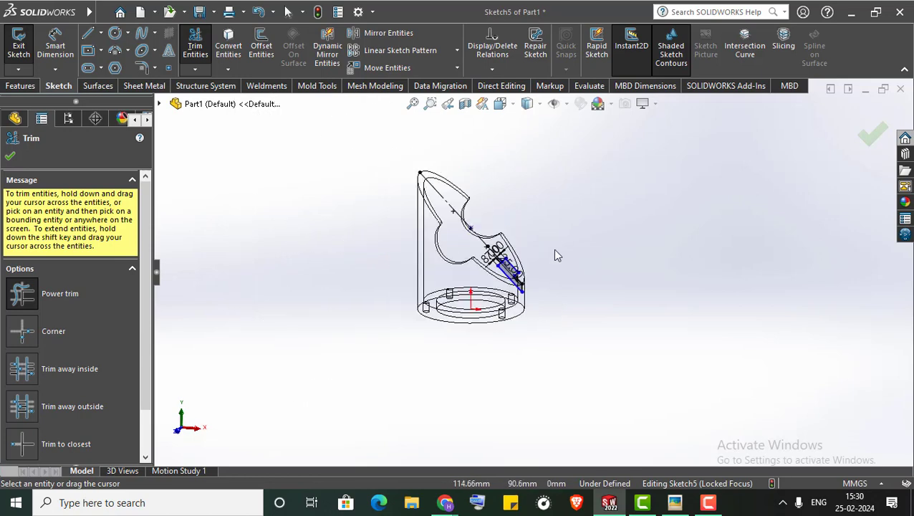
{"action": "left_click", "coordinate": [527, 103]}
{"action": "left_click", "coordinate": [527, 120]}
{"action": "middle_click_drag", "start_coordinate": [634, 266], "coordinate": [642, 248]}
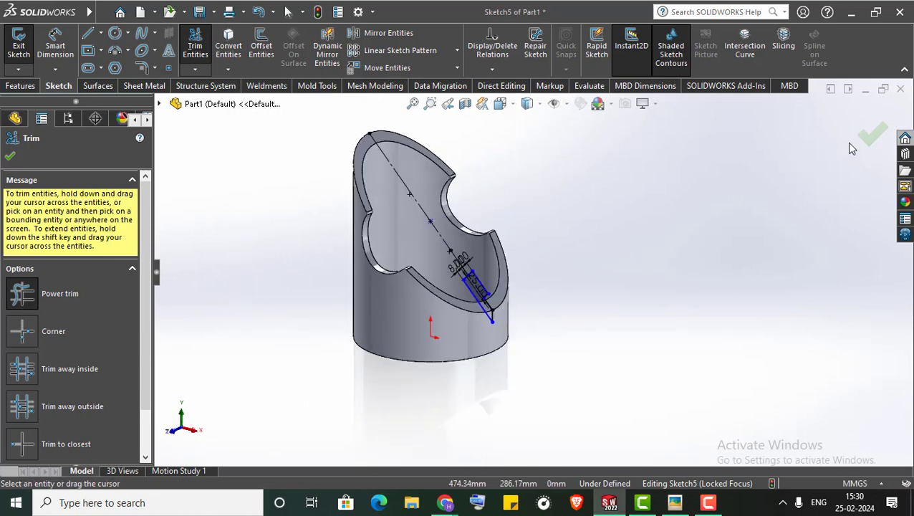
{"action": "left_click", "coordinate": [872, 133]}
{"action": "left_click", "coordinate": [872, 133]}
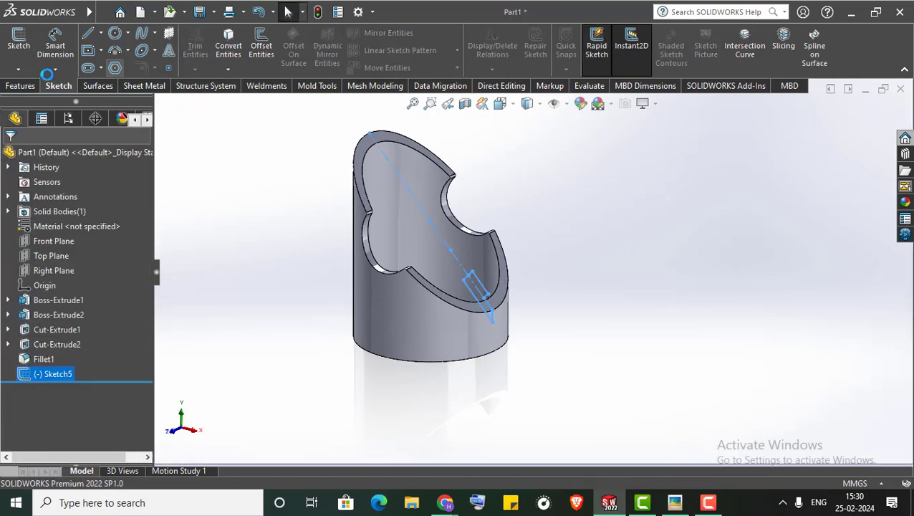
- Extrude the tab sketch Up To Surface to the outer face and, in Direction 2, the inner face
{"action": "left_click", "coordinate": [20, 85]}
{"action": "left_click", "coordinate": [24, 45]}
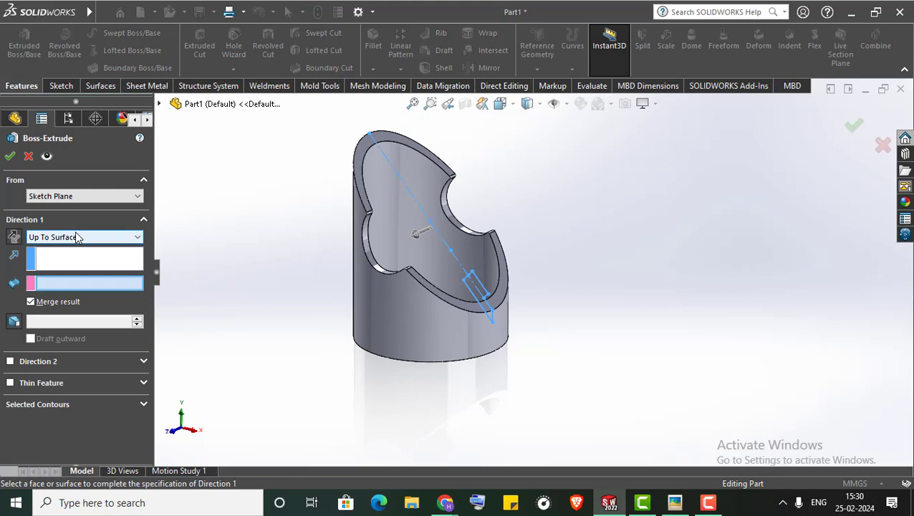
{"action": "left_click", "coordinate": [422, 305]}
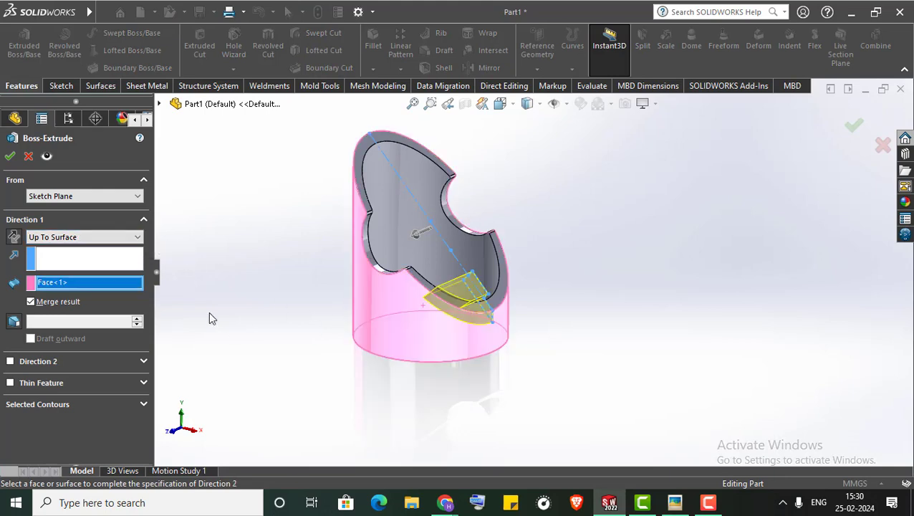
{"action": "left_click", "coordinate": [29, 362]}
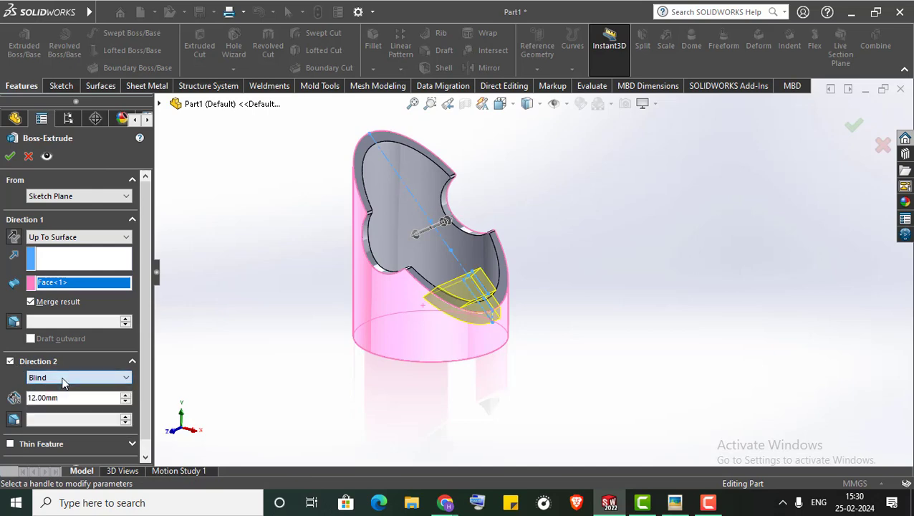
{"action": "left_click", "coordinate": [63, 377]}
{"action": "left_click", "coordinate": [64, 416]}
{"action": "mouse_move", "coordinate": [373, 378]}
{"action": "middle_mouse_down"}
{"action": "mouse_move", "coordinate": [322, 374]}
{"action": "mouse_move", "coordinate": [430, 373]}
{"action": "middle_mouse_up"}
{"action": "left_click", "coordinate": [462, 308]}
{"action": "mouse_move", "coordinate": [189, 252]}
{"action": "middle_mouse_down"}
{"action": "mouse_move", "coordinate": [282, 247]}
{"action": "mouse_move", "coordinate": [306, 230]}
{"action": "middle_mouse_up"}
{"action": "left_click", "coordinate": [9, 155]}
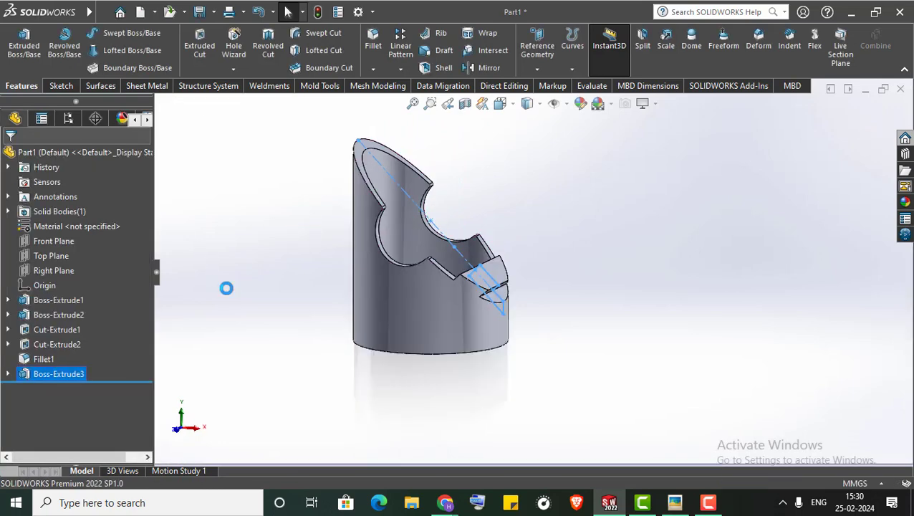
{"action": "mouse_move", "coordinate": [235, 306]}
{"action": "middle_mouse_down"}
{"action": "mouse_move", "coordinate": [264, 289]}
{"action": "mouse_move", "coordinate": [214, 322]}
{"action": "mouse_move", "coordinate": [195, 367]}
{"action": "mouse_move", "coordinate": [202, 397]}
{"action": "mouse_move", "coordinate": [238, 392]}
{"action": "mouse_move", "coordinate": [302, 359]}
{"action": "mouse_move", "coordinate": [272, 300]}
{"action": "mouse_move", "coordinate": [219, 291]}
{"action": "mouse_move", "coordinate": [238, 310]}
{"action": "middle_mouse_up"}
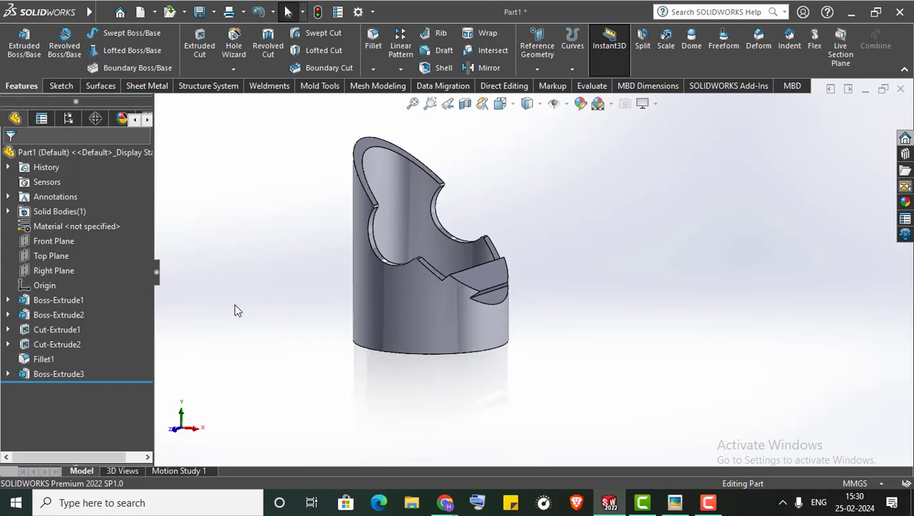
- Start a new sketch on the Front Plane and project the slanted top-left edge into it
{"action": "right_click", "coordinate": [53, 240]}
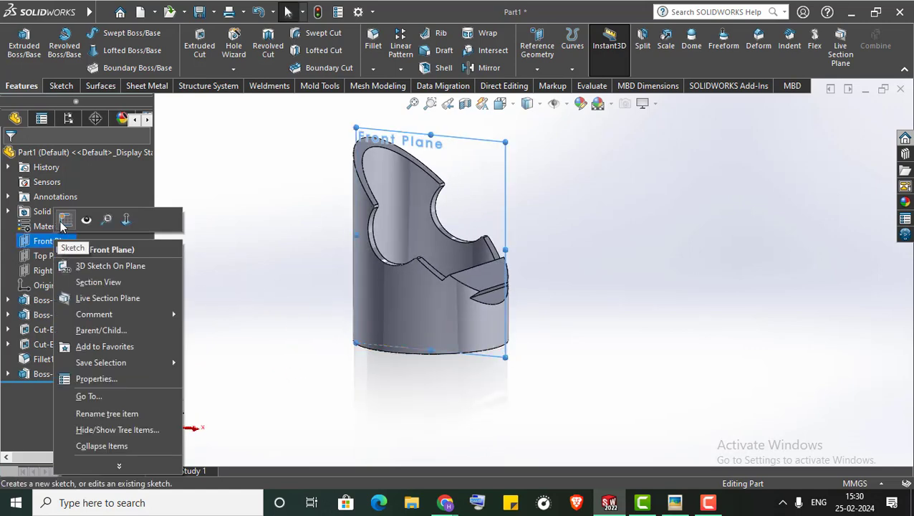
{"action": "left_click", "coordinate": [90, 212]}
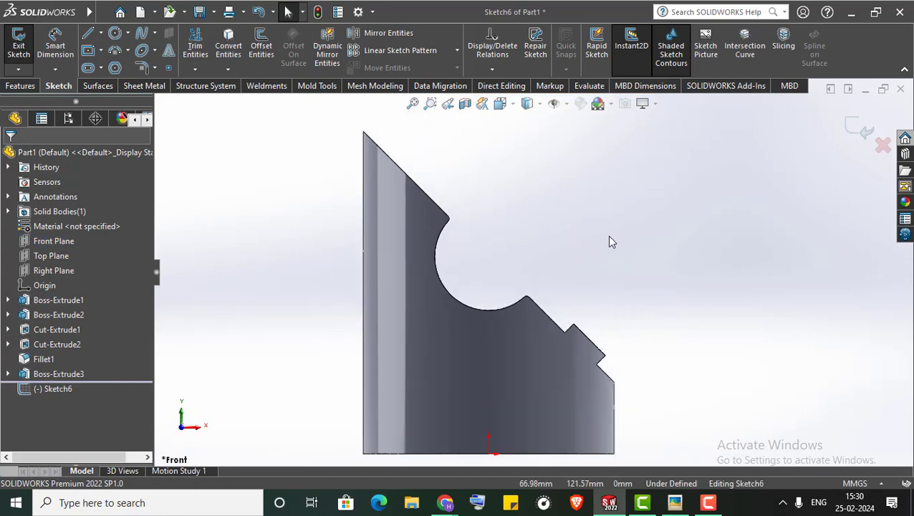
{"action": "left_click", "coordinate": [228, 46]}
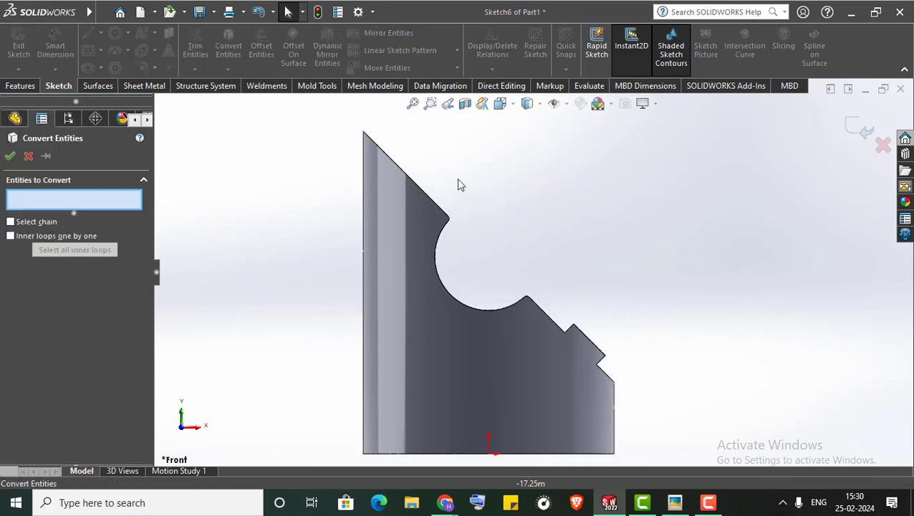
{"action": "left_click", "coordinate": [417, 183]}
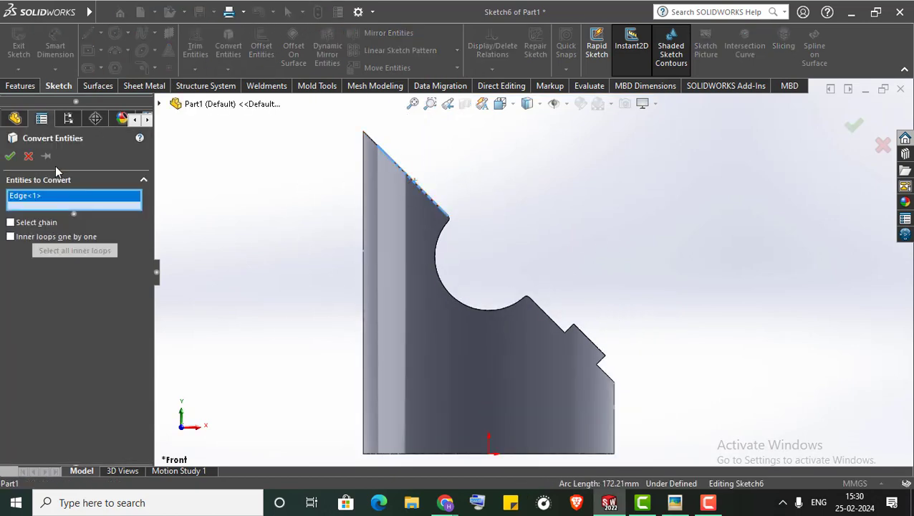
{"action": "left_click", "coordinate": [10, 155]}
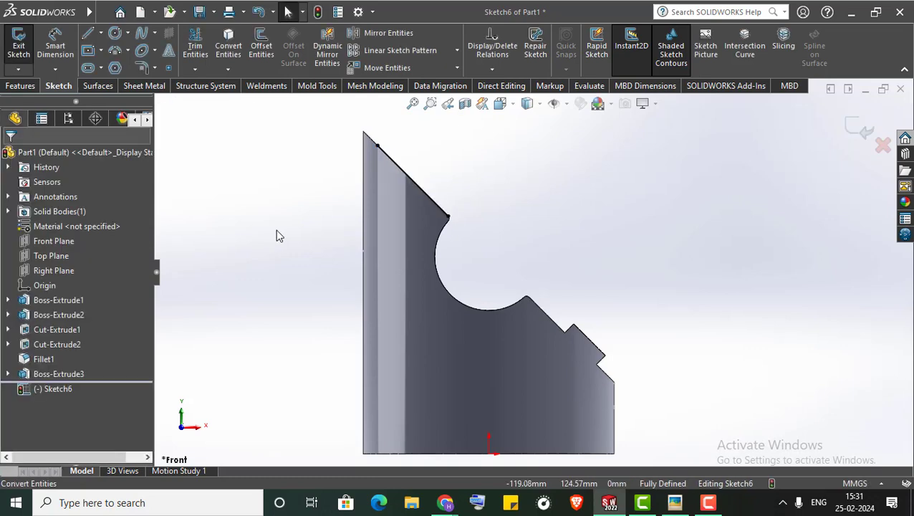
- Project the slanted edge beside the notch and extend the top slanted line across the notch
{"action": "left_click", "coordinate": [228, 46]}
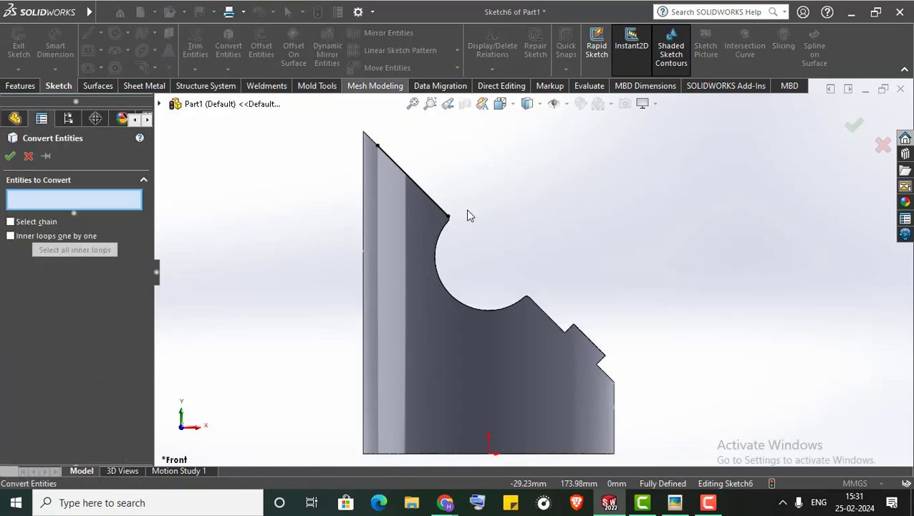
{"action": "left_click", "coordinate": [549, 318]}
{"action": "left_click", "coordinate": [9, 156]}
{"action": "left_click", "coordinate": [195, 68]}
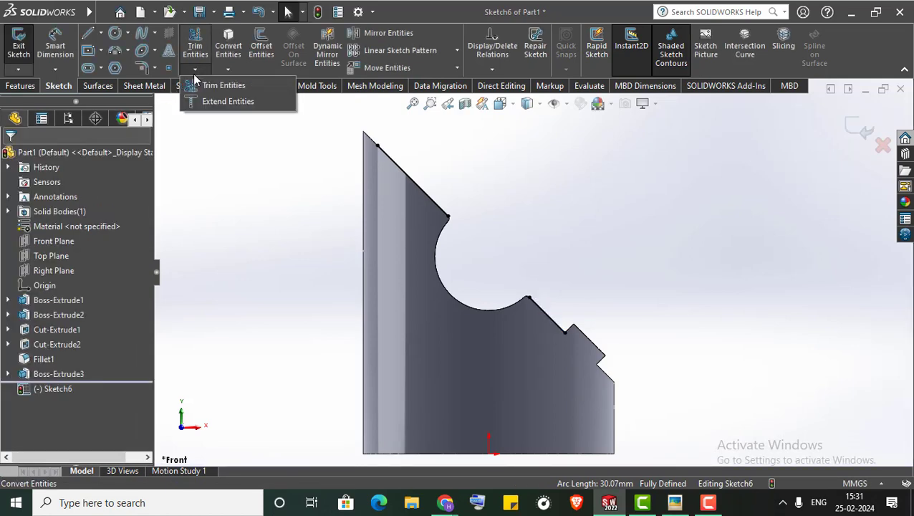
{"action": "left_click", "coordinate": [211, 83]}
{"action": "left_click", "coordinate": [434, 204]}
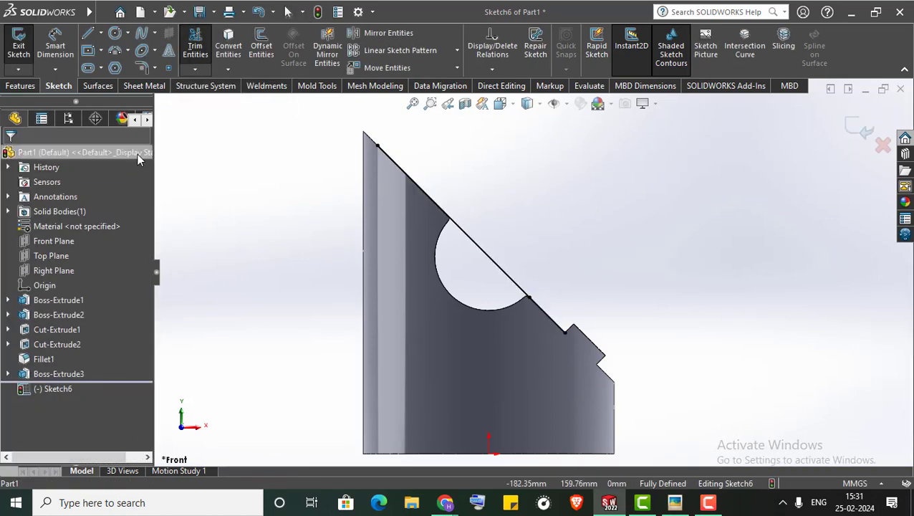
{"action": "right_click", "coordinate": [243, 168]}
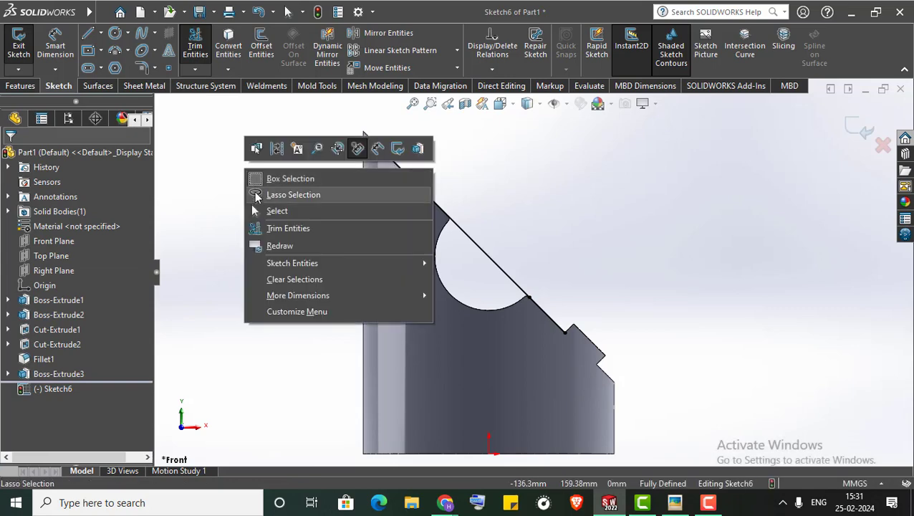
{"action": "left_click", "coordinate": [263, 210]}
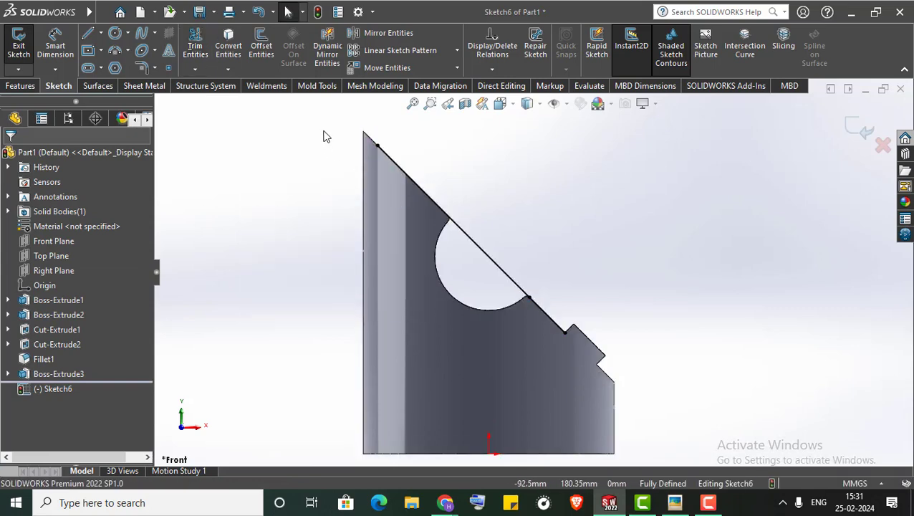
- Make the selected diagonal lines For construction, then reopen the reference drawing at Sections B-B and C-C
{"action": "left_click_drag", "start_coordinate": [329, 124], "coordinate": [572, 348]}
{"action": "scroll", "coordinate": [31, 438], "scroll_direction": "down", "scroll_amount": 3}
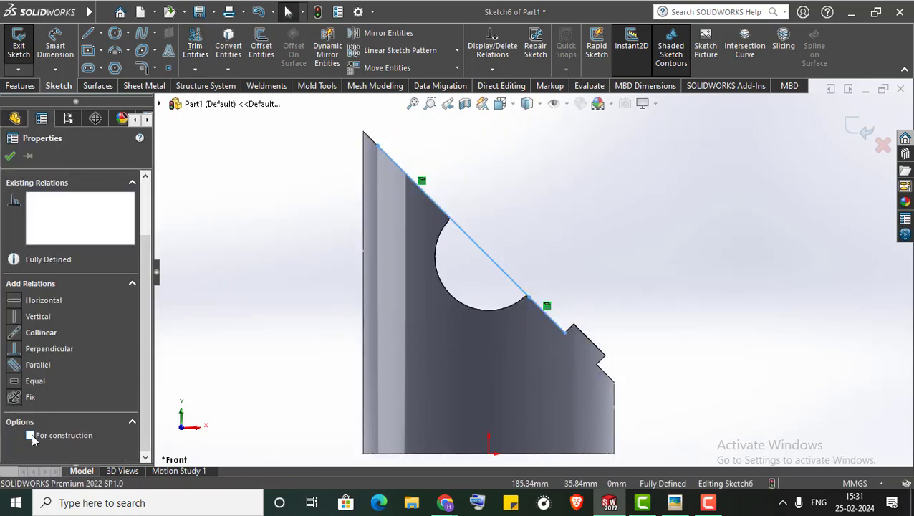
{"action": "key", "text": "Escape"}
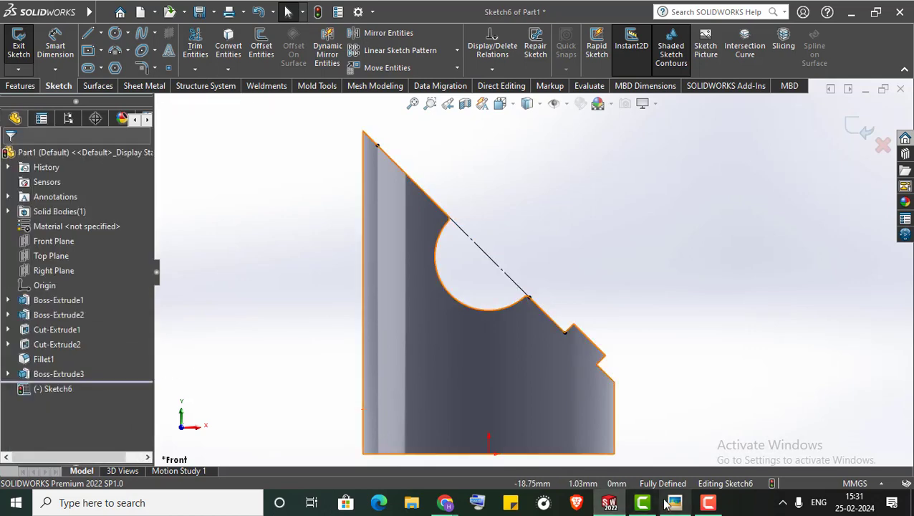
{"action": "left_click", "coordinate": [672, 501]}
{"action": "left_click_drag", "start_coordinate": [425, 376], "coordinate": [513, 287]}
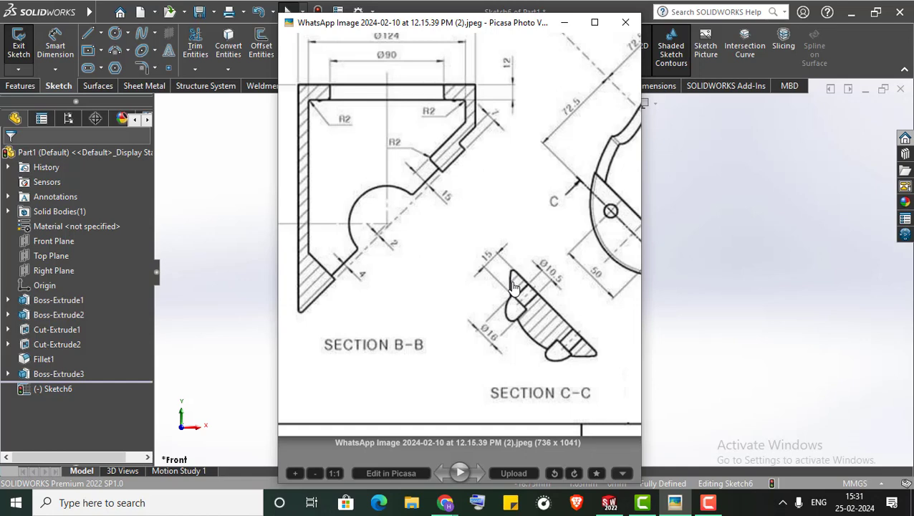
- Inspect Section B-B, Section C-C and the 3D view in Picasa, then minimize it
{"action": "left_click_drag", "start_coordinate": [513, 286], "coordinate": [506, 330]}
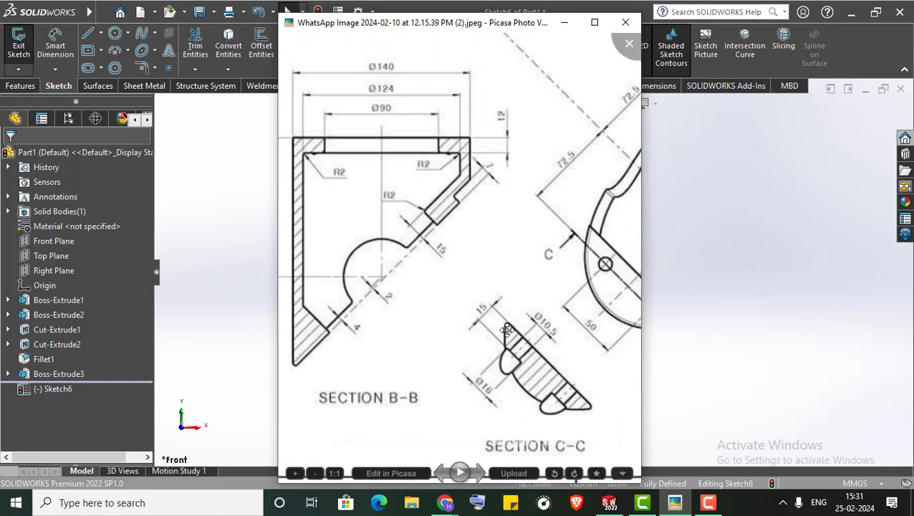
{"action": "scroll", "coordinate": [507, 330], "scroll_direction": "up", "scroll_amount": 5}
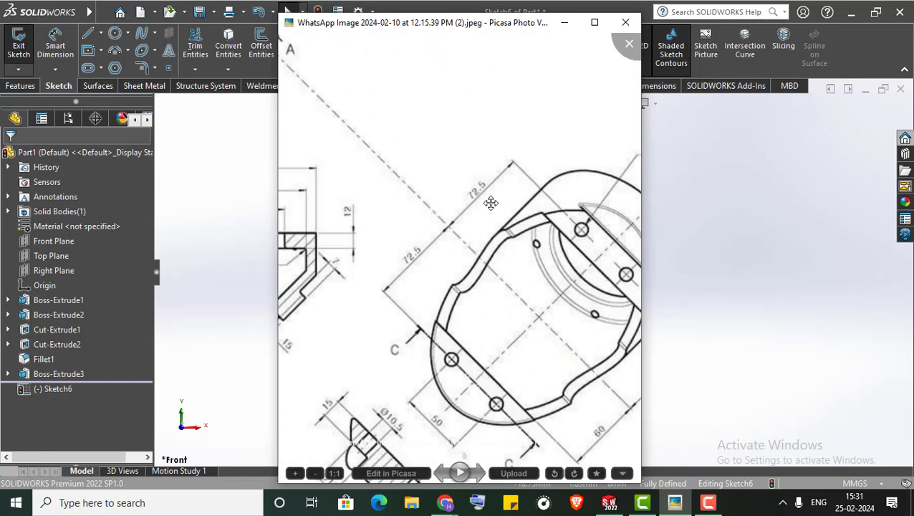
{"action": "scroll", "coordinate": [419, 367], "scroll_direction": "up", "scroll_amount": 3}
{"action": "scroll", "coordinate": [480, 245], "scroll_direction": "up", "scroll_amount": 3}
{"action": "scroll", "coordinate": [480, 273], "scroll_direction": "up", "scroll_amount": 2}
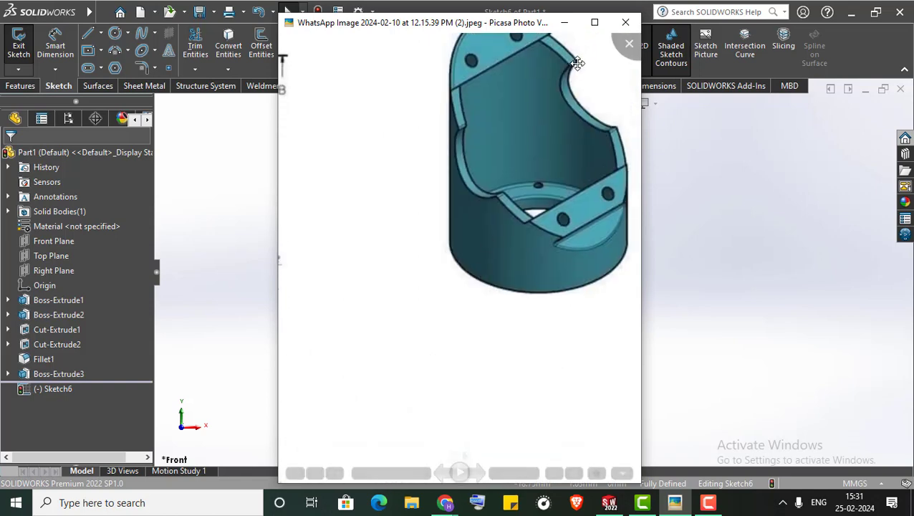
{"action": "left_click", "coordinate": [566, 23]}
- Draw a Midpoint Line from the notch centre down along the diagonal edge
{"action": "scroll", "coordinate": [358, 251], "scroll_direction": "up", "scroll_amount": 1}
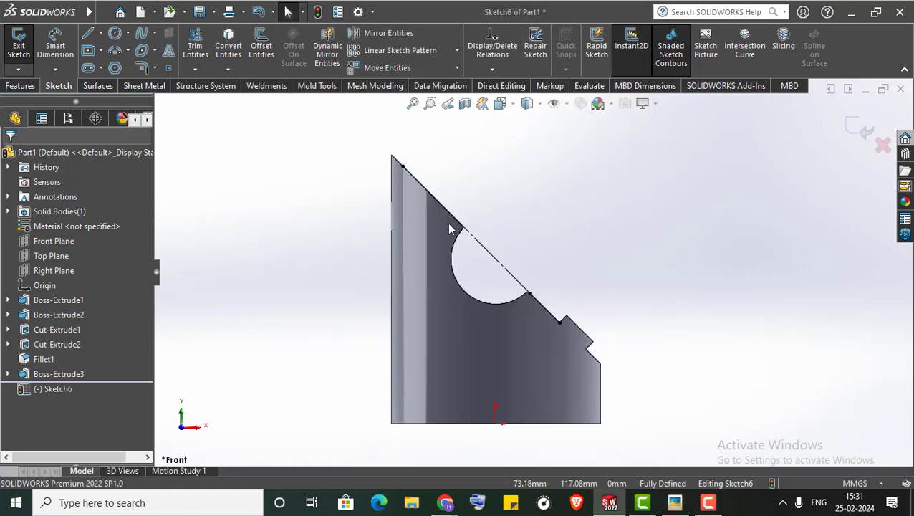
{"action": "scroll", "coordinate": [449, 226], "scroll_direction": "down", "scroll_amount": 1}
{"action": "left_click", "coordinate": [100, 33]}
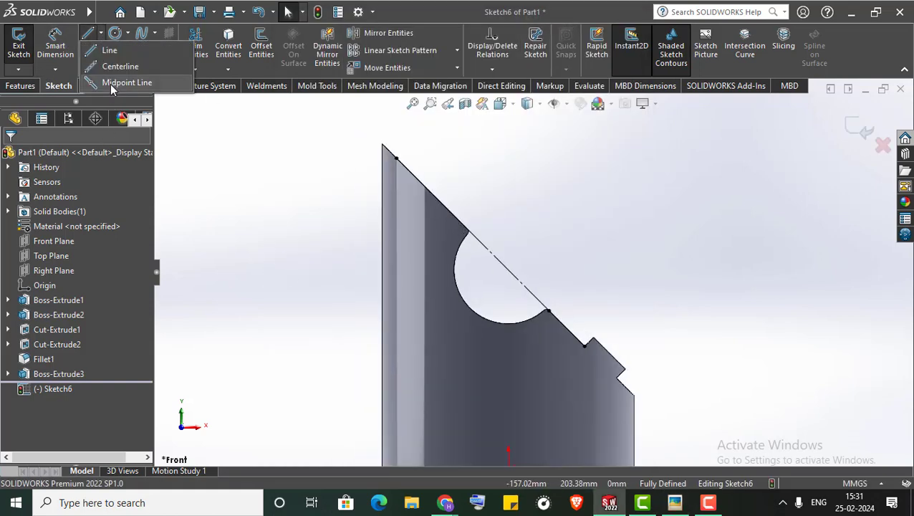
{"action": "left_click", "coordinate": [113, 84]}
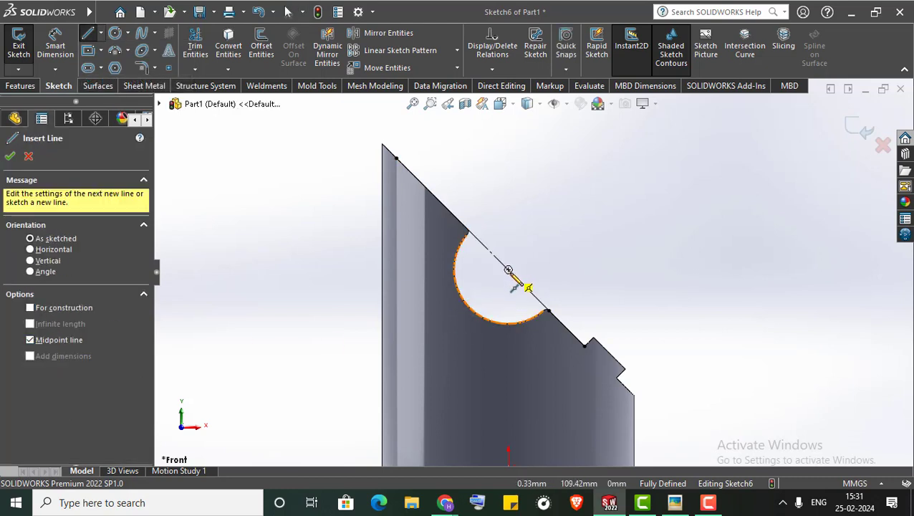
{"action": "right_click", "coordinate": [283, 234]}
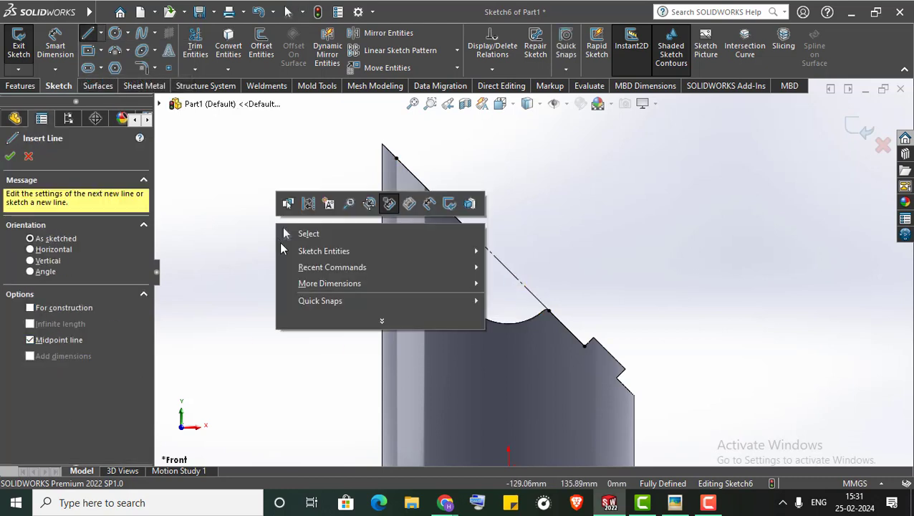
{"action": "left_click", "coordinate": [305, 230]}
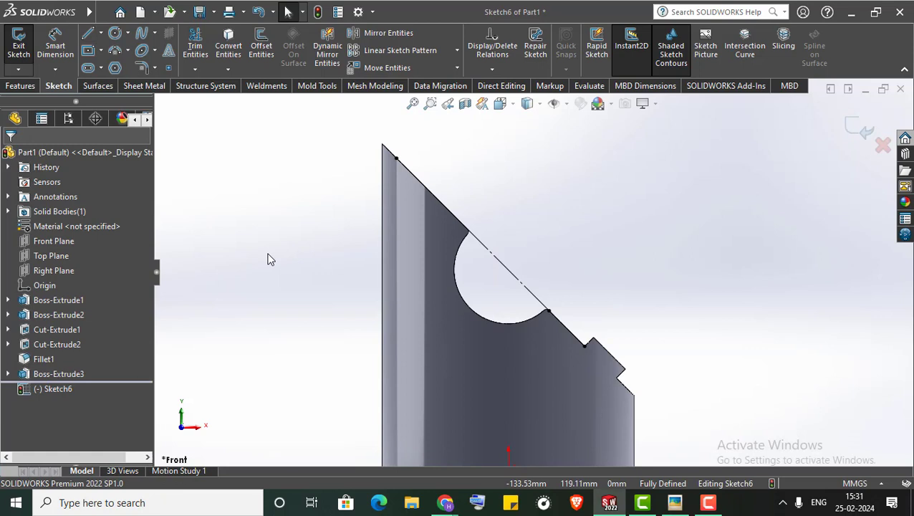
{"action": "left_click", "coordinate": [101, 33]}
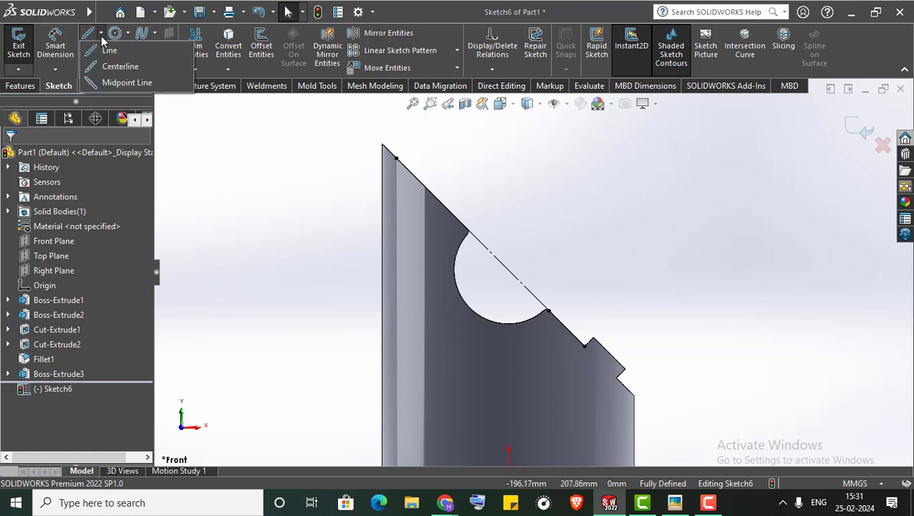
{"action": "left_click", "coordinate": [115, 84]}
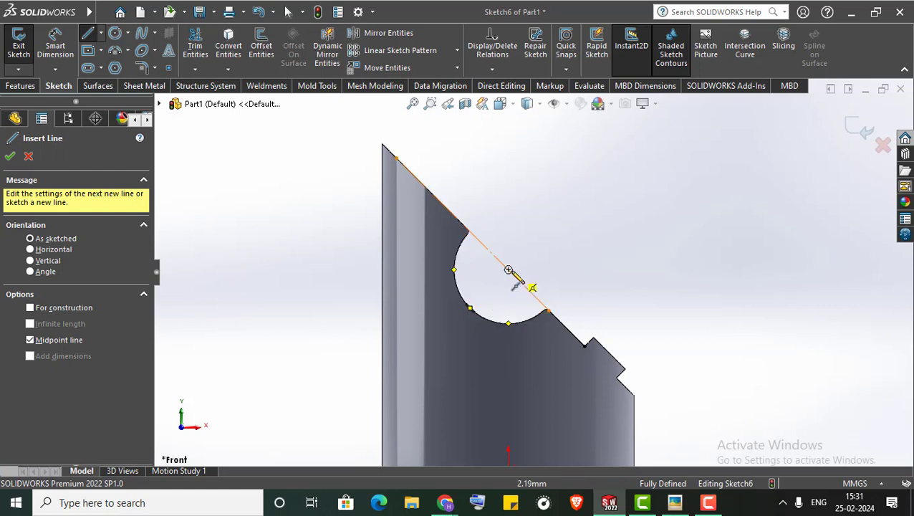
{"action": "left_click", "coordinate": [507, 270]}
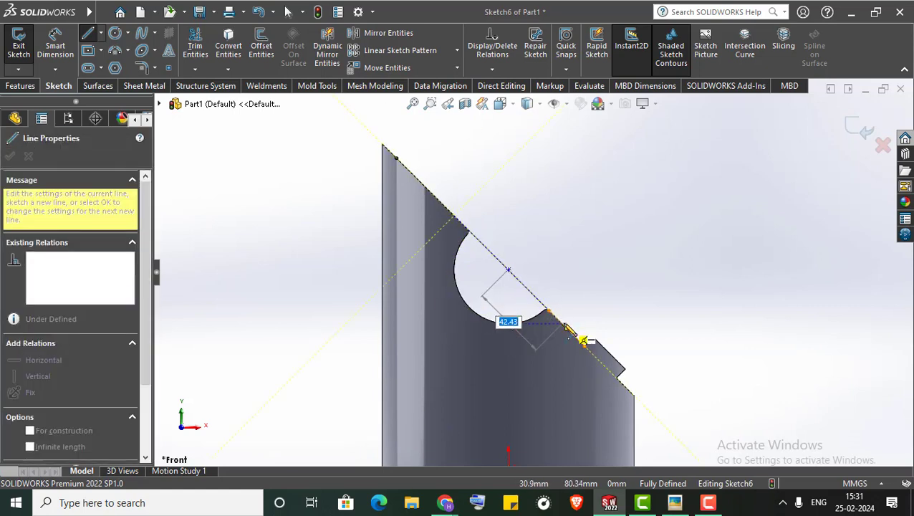
{"action": "left_click", "coordinate": [584, 342]}
{"action": "right_click", "coordinate": [603, 246]}
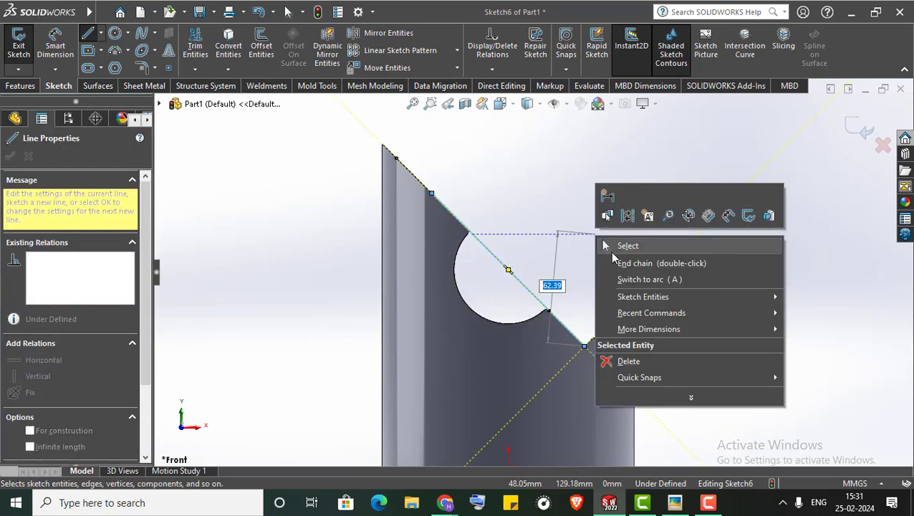
{"action": "left_click", "coordinate": [604, 245]}
- Sketch a 7 mm line perpendicular off the sloped edge above the notch
{"action": "scroll", "coordinate": [485, 180], "scroll_direction": "down", "scroll_amount": 2}
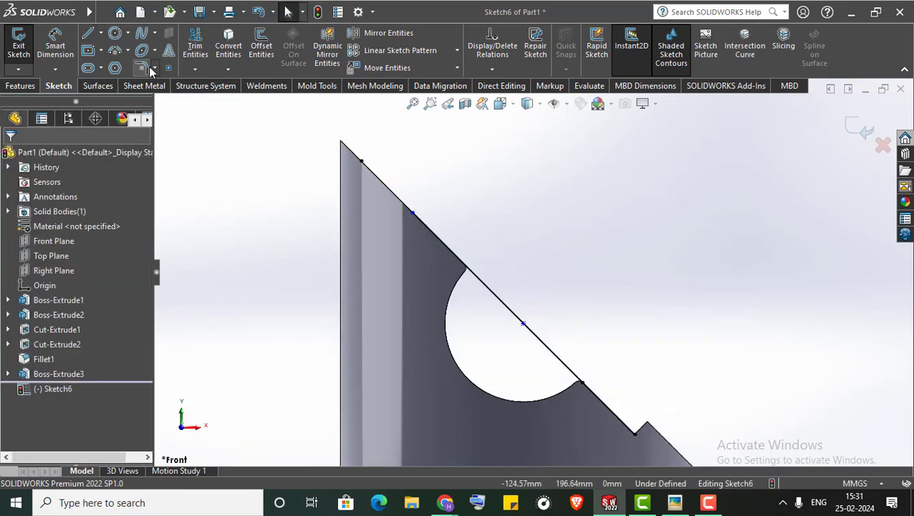
{"action": "left_click", "coordinate": [227, 69]}
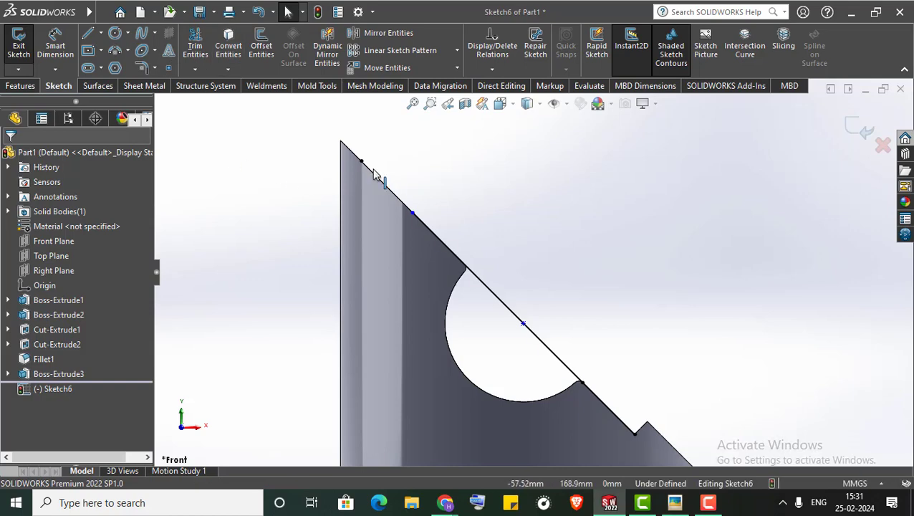
{"action": "left_click", "coordinate": [372, 174]}
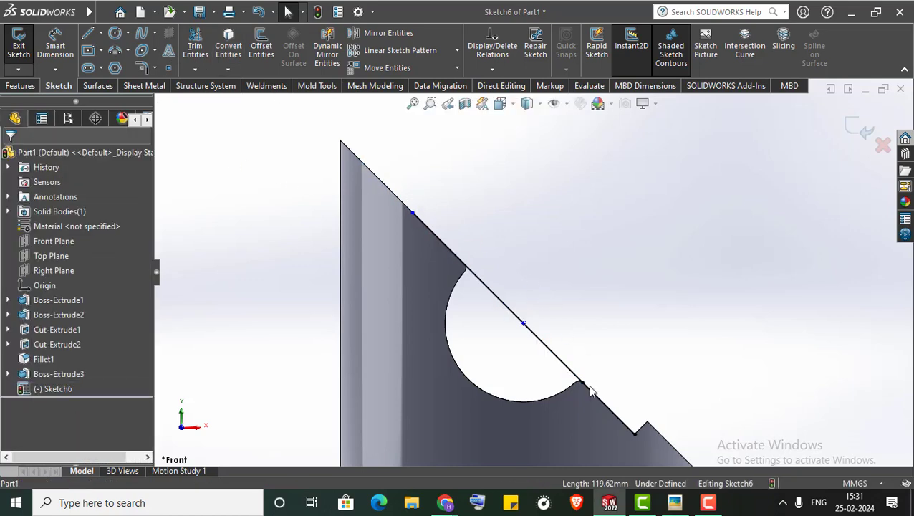
{"action": "left_click", "coordinate": [504, 342]}
{"action": "left_click", "coordinate": [88, 33]}
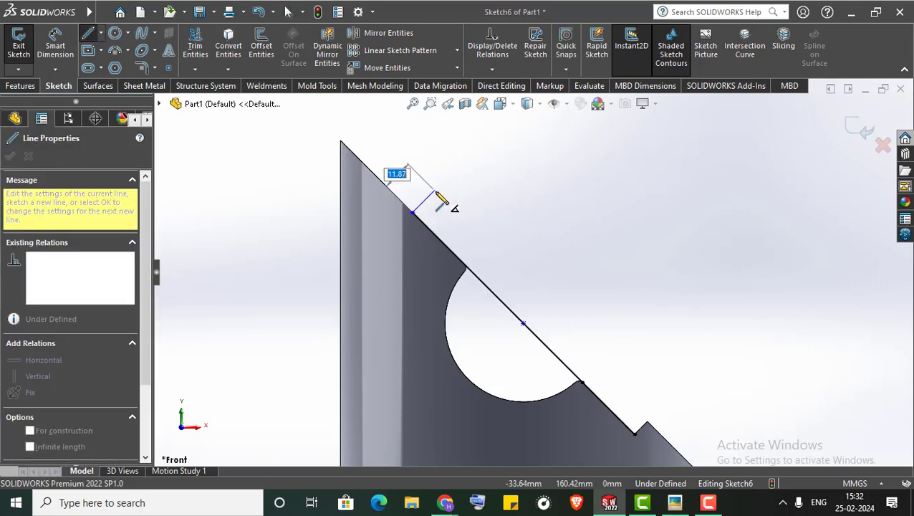
{"action": "right_click", "coordinate": [484, 157]}
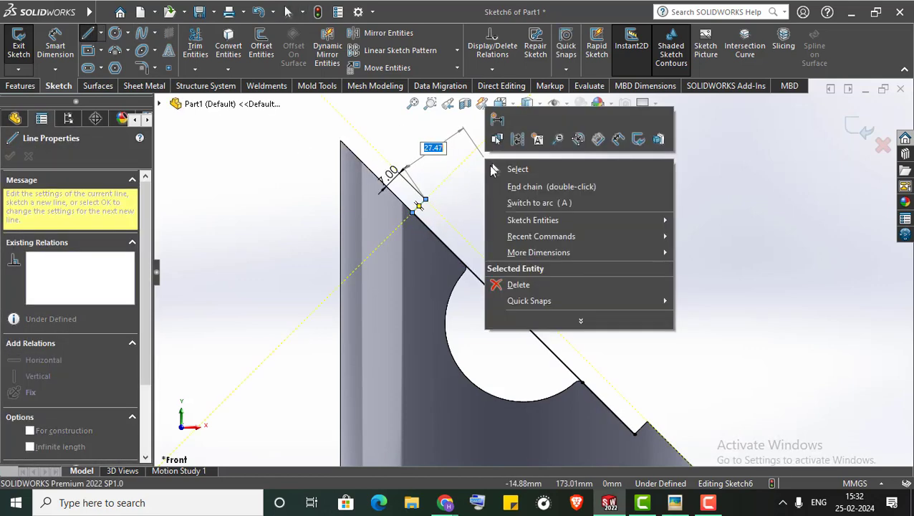
{"action": "left_click", "coordinate": [497, 169]}
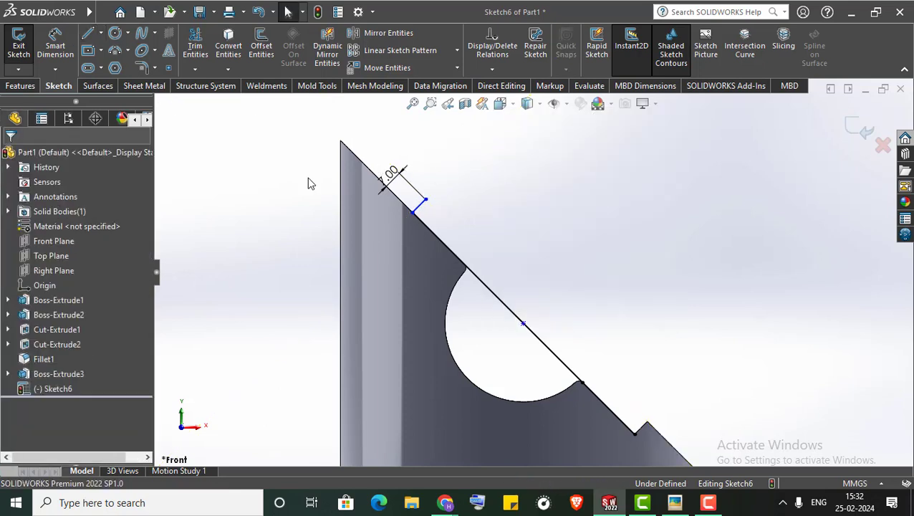
- After checking the reference drawing, delete the line crossing the notch
{"action": "left_click", "coordinate": [675, 502]}
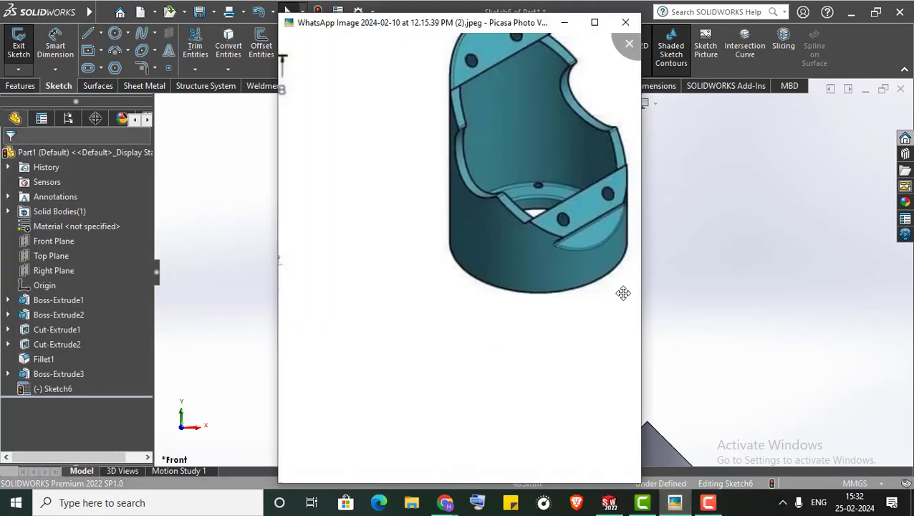
{"action": "left_click", "coordinate": [564, 22]}
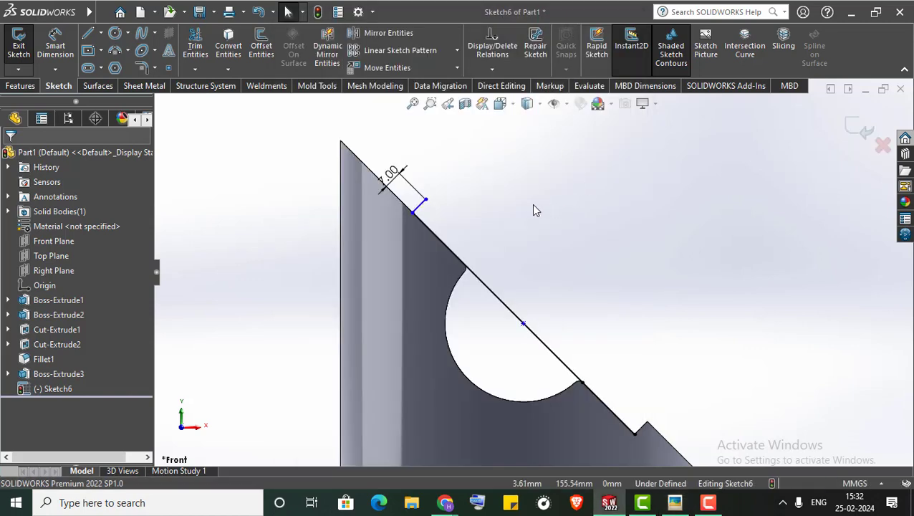
{"action": "left_click", "coordinate": [505, 312]}
{"action": "key", "text": "Delete"}
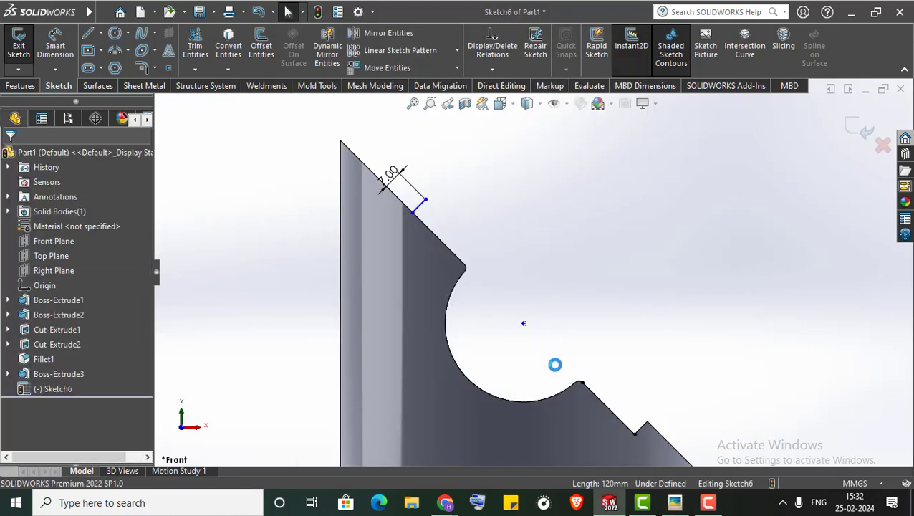
- Draw a 10 mm vertical line down from the part's top corner
{"action": "scroll", "coordinate": [541, 230], "scroll_direction": "up", "scroll_amount": 2}
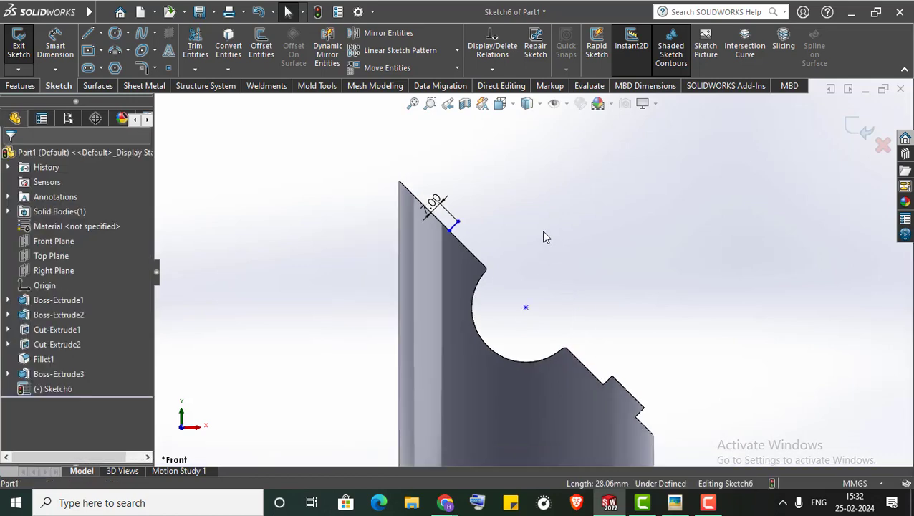
{"action": "scroll", "coordinate": [420, 192], "scroll_direction": "down", "scroll_amount": 3}
{"action": "scroll", "coordinate": [439, 245], "scroll_direction": "up", "scroll_amount": 2}
{"action": "scroll", "coordinate": [392, 200], "scroll_direction": "down", "scroll_amount": 2}
{"action": "scroll", "coordinate": [411, 185], "scroll_direction": "down", "scroll_amount": 2}
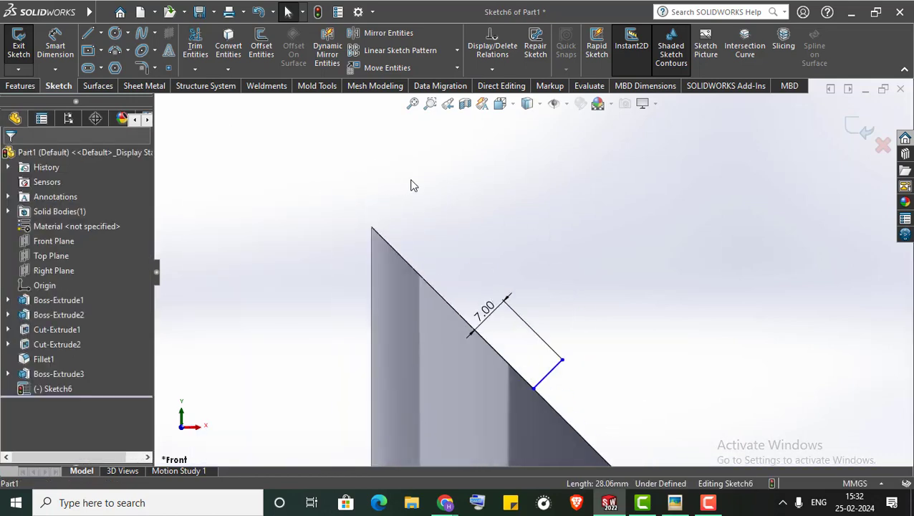
{"action": "left_click", "coordinate": [89, 34]}
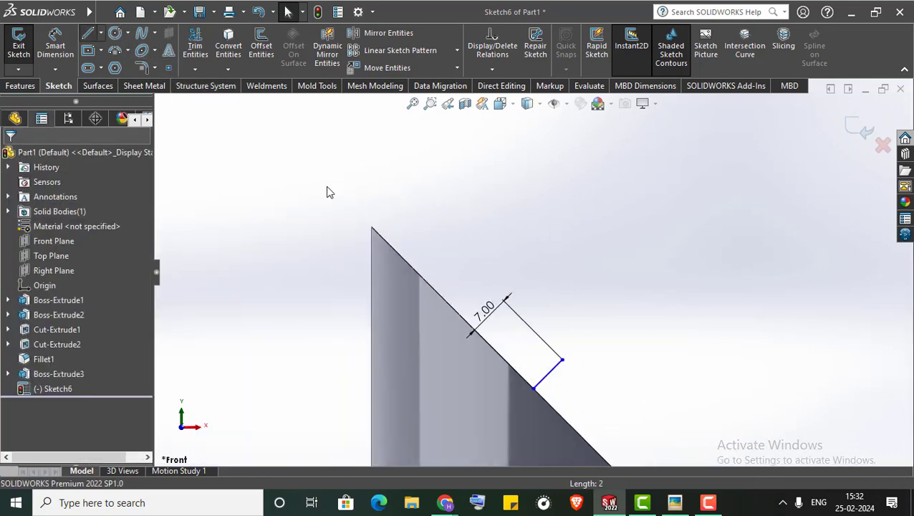
{"action": "left_click", "coordinate": [372, 228]}
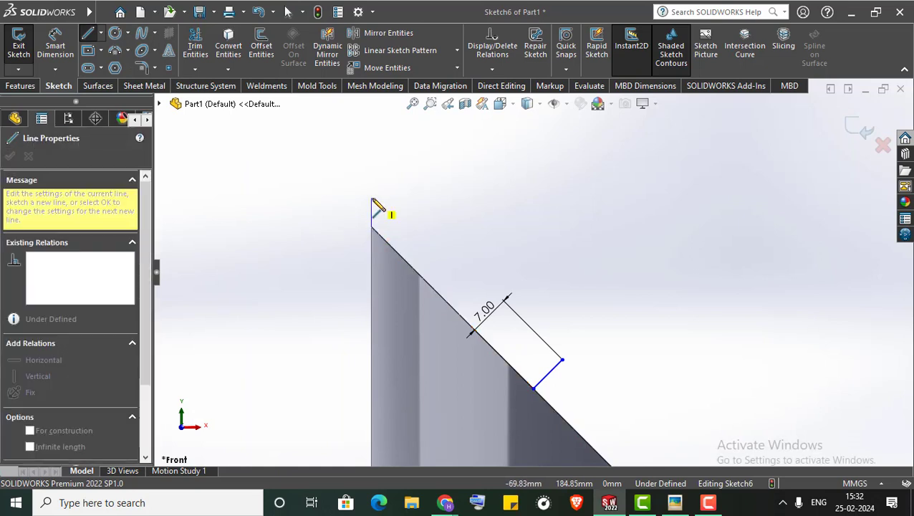
{"action": "type", "text": "10"}
{"action": "key", "text": "Return"}
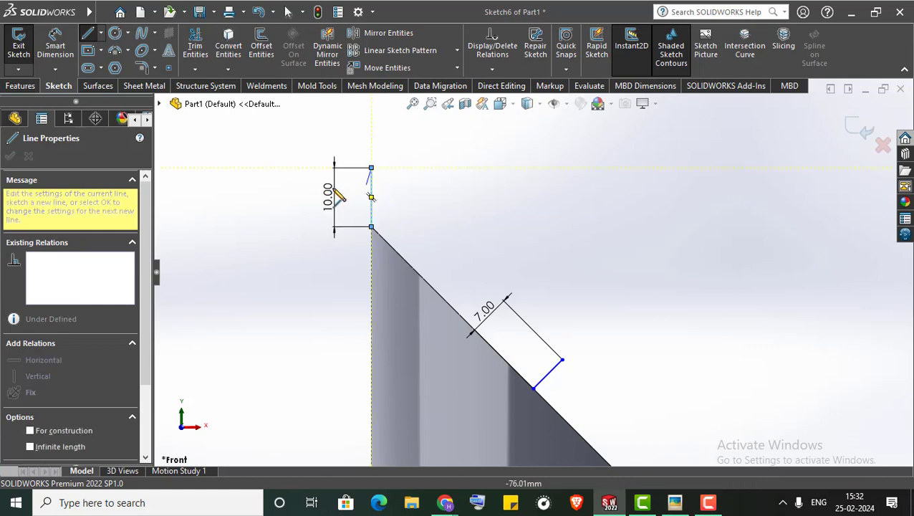
{"action": "right_click", "coordinate": [288, 188]}
{"action": "left_click", "coordinate": [315, 216]}
{"action": "key", "text": "Escape"}
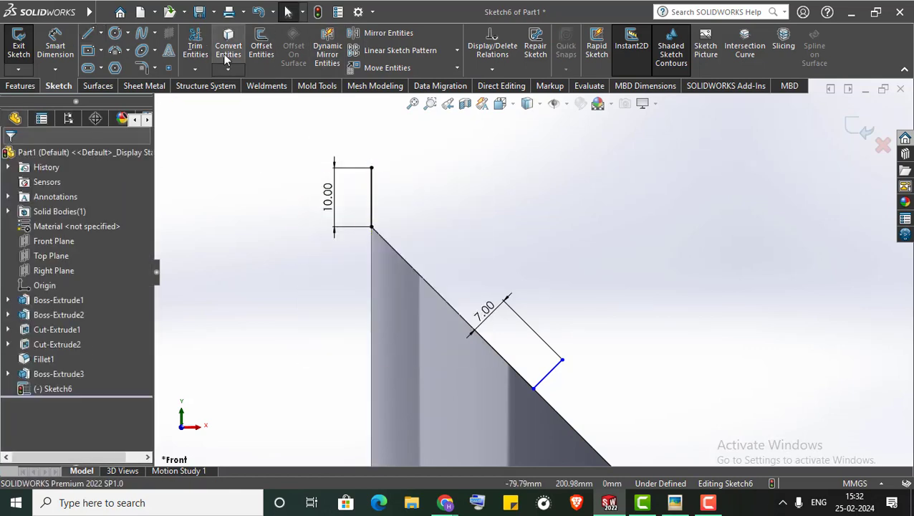
- Redraw a vertical line from the top corner, then delete the unwanted vertical line below the dimension
{"action": "left_click", "coordinate": [228, 69]}
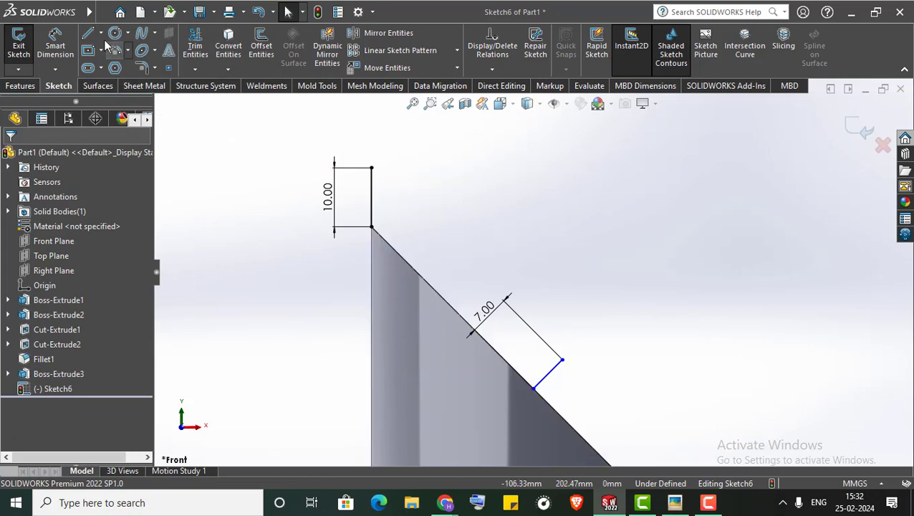
{"action": "key", "text": "l"}
{"action": "left_click", "coordinate": [371, 228]}
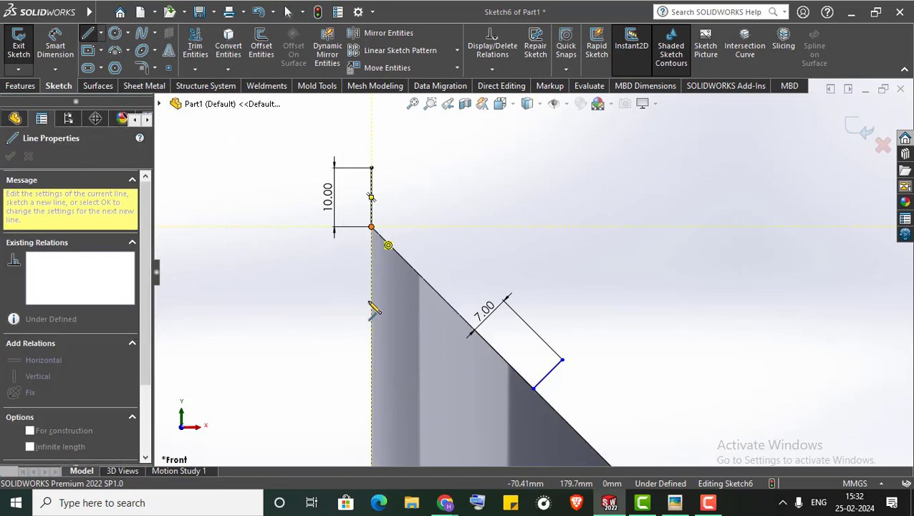
{"action": "left_click", "coordinate": [371, 312]}
{"action": "right_click", "coordinate": [316, 272]}
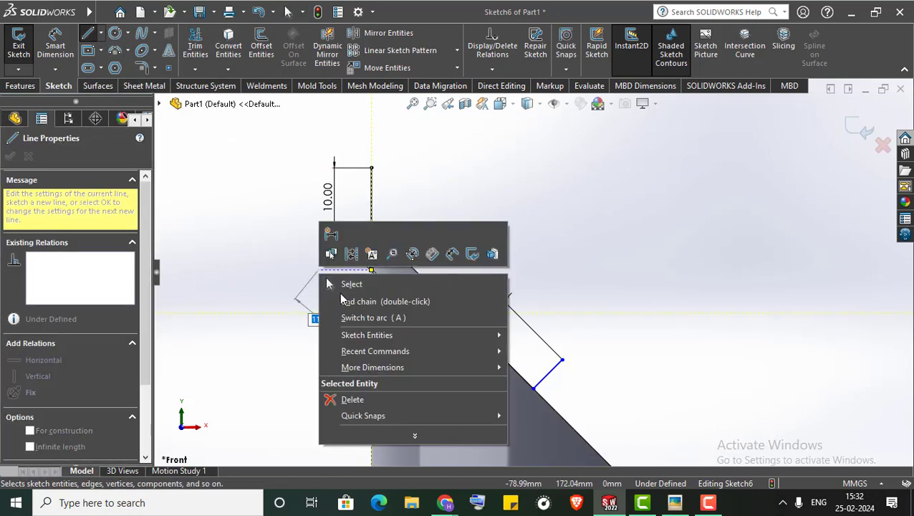
{"action": "left_click", "coordinate": [334, 283]}
{"action": "key", "text": "Escape"}
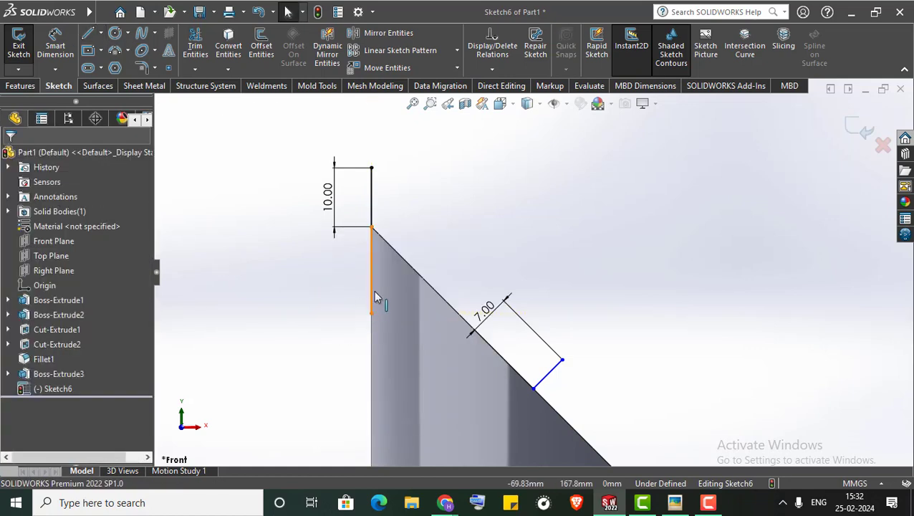
{"action": "left_click", "coordinate": [371, 284]}
{"action": "key", "text": "Delete"}
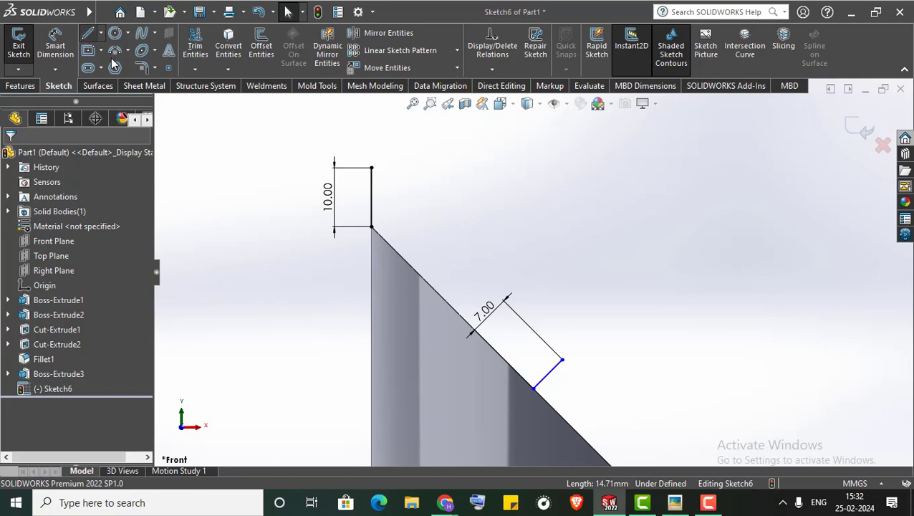
- Draw a line along the sloped edge and a parallel line from the 7.00 edge's end
{"action": "left_click", "coordinate": [87, 33]}
{"action": "left_click_drag", "start_coordinate": [533, 389], "coordinate": [371, 226]}
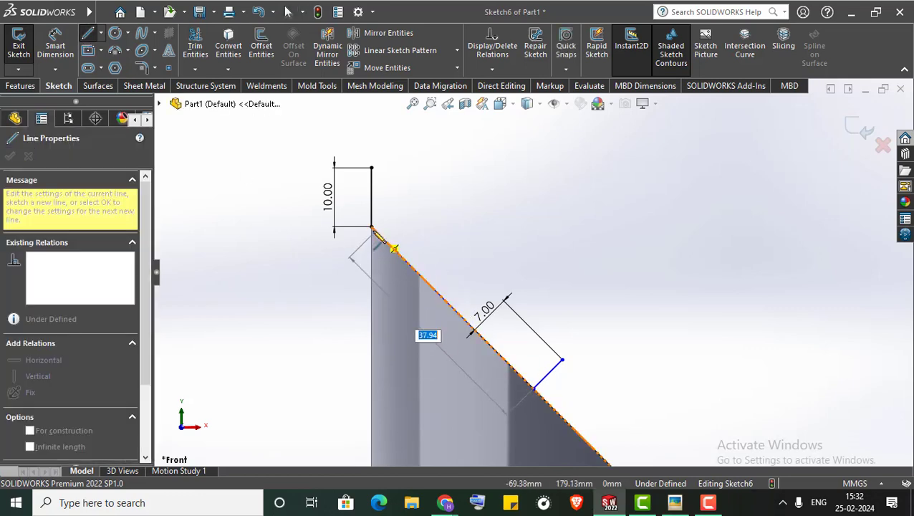
{"action": "right_click", "coordinate": [255, 247]}
{"action": "left_click", "coordinate": [263, 252]}
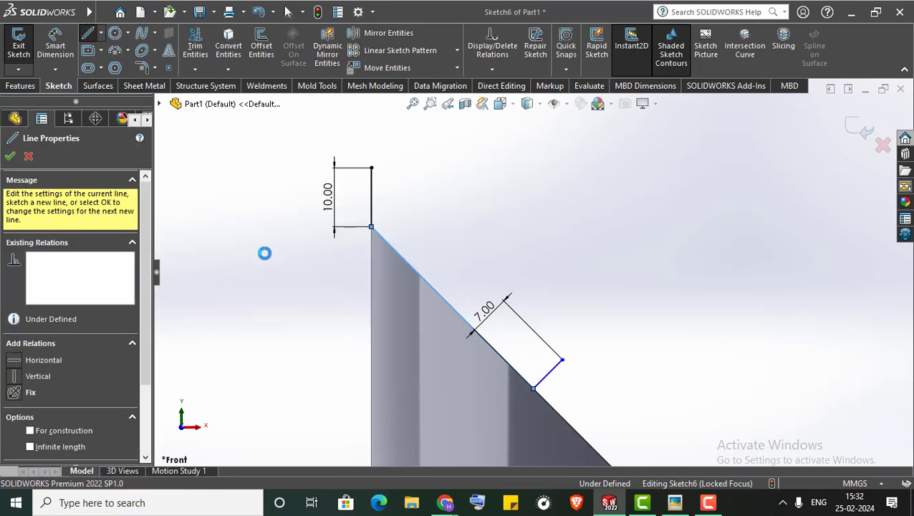
{"action": "left_click", "coordinate": [88, 33]}
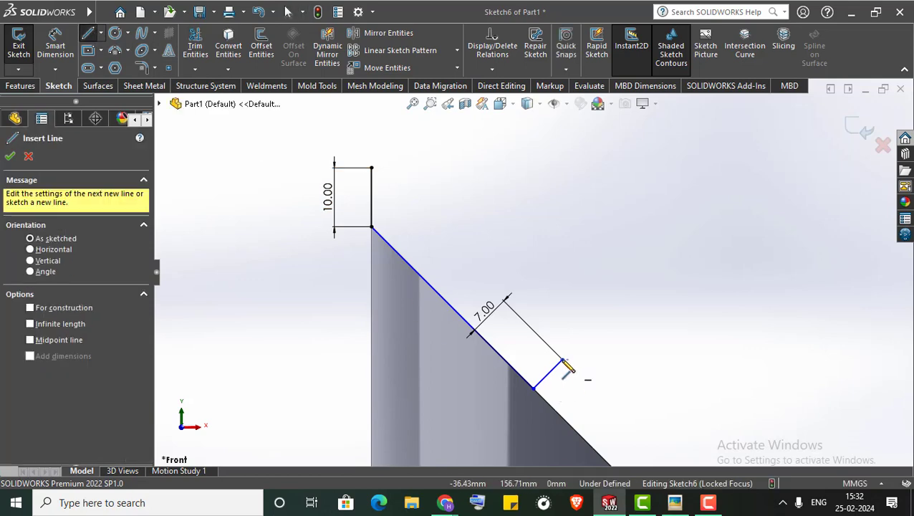
{"action": "mouse_move", "coordinate": [562, 359]}
{"action": "left_mouse_down"}
{"action": "mouse_move", "coordinate": [342, 184]}
{"action": "mouse_move", "coordinate": [405, 208]}
{"action": "mouse_move", "coordinate": [400, 198]}
{"action": "left_mouse_up"}
{"action": "right_click", "coordinate": [266, 215]}
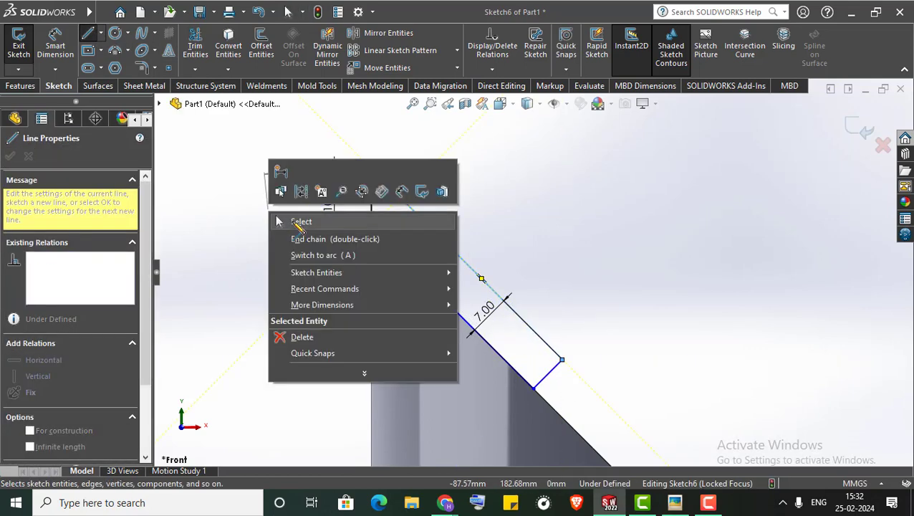
{"action": "left_click", "coordinate": [295, 225]}
{"action": "left_click", "coordinate": [195, 68]}
- Extend the parallel angled line upward to meet the sketch geometry
{"action": "left_click", "coordinate": [228, 99]}
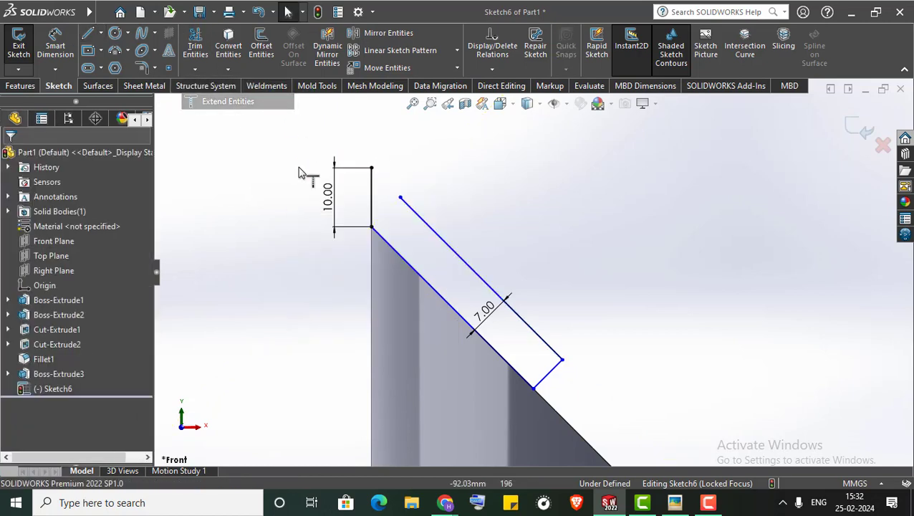
{"action": "left_click", "coordinate": [414, 218]}
{"action": "right_click", "coordinate": [272, 203]}
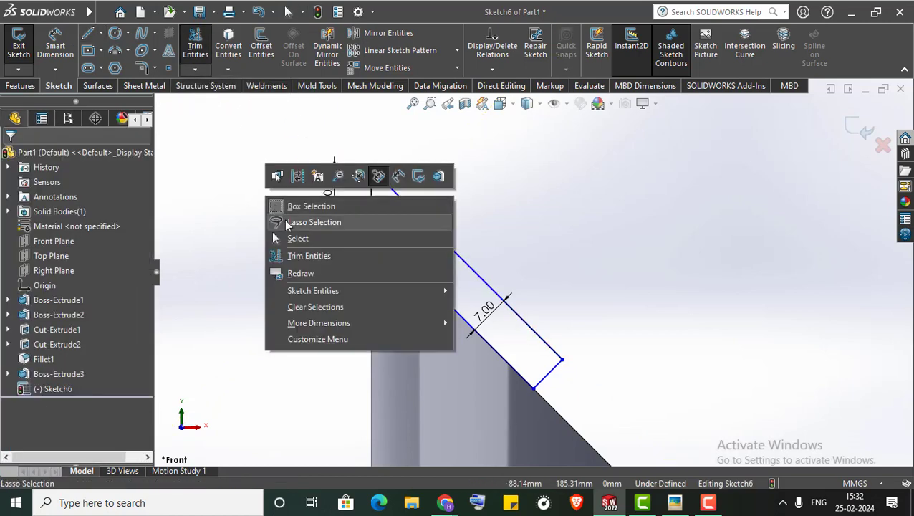
{"action": "left_click", "coordinate": [301, 224]}
{"action": "scroll", "coordinate": [360, 172], "scroll_direction": "down", "scroll_amount": 2}
{"action": "scroll", "coordinate": [383, 176], "scroll_direction": "down", "scroll_amount": 3}
{"action": "scroll", "coordinate": [402, 172], "scroll_direction": "down", "scroll_amount": 3}
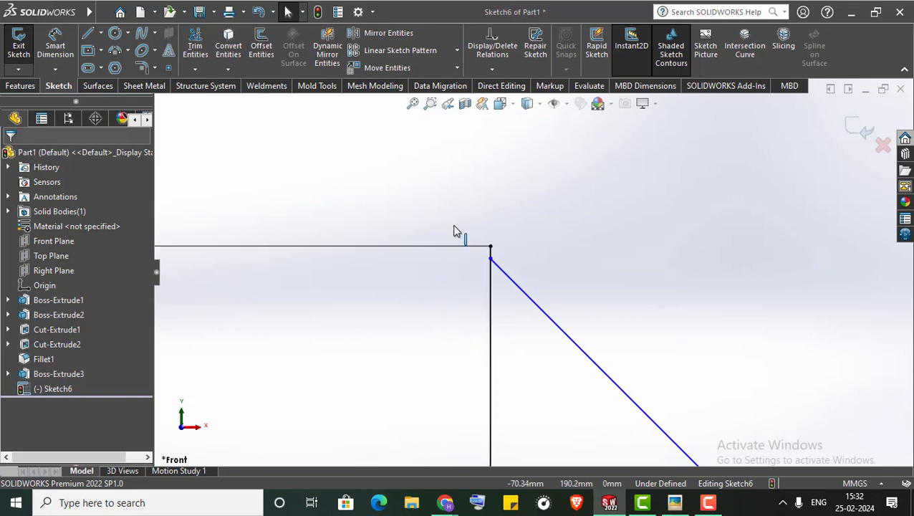
{"action": "scroll", "coordinate": [543, 279], "scroll_direction": "down", "scroll_amount": 3}
- Power-trim the leftover horizontal line, leaving a closed 7 mm strip along the slanted edge
{"action": "left_click", "coordinate": [195, 44]}
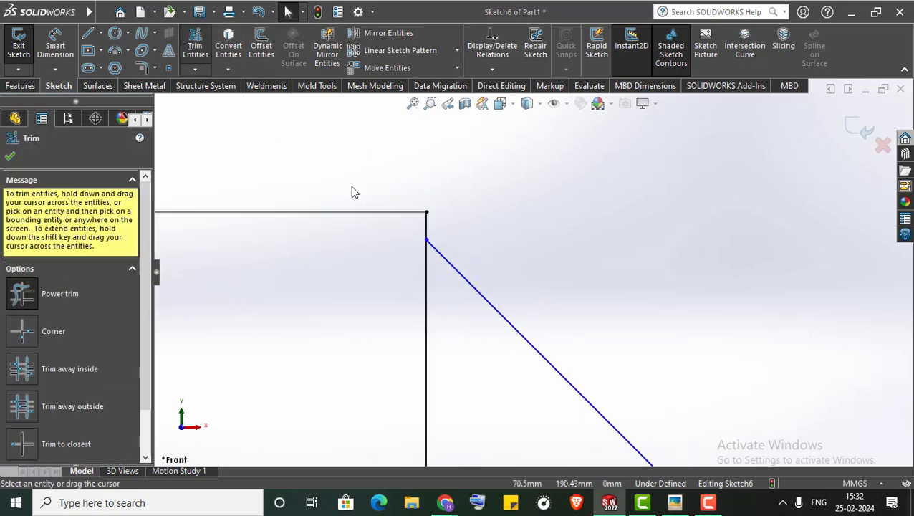
{"action": "left_click_drag", "start_coordinate": [459, 232], "coordinate": [377, 263]}
{"action": "scroll", "coordinate": [377, 264], "scroll_direction": "up", "scroll_amount": 3}
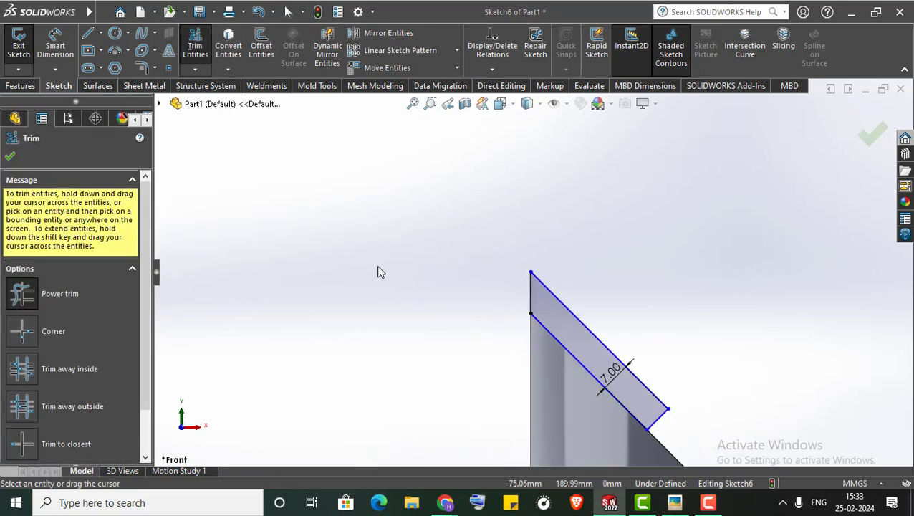
{"action": "mouse_move", "coordinate": [618, 314]}
{"action": "middle_mouse_down"}
{"action": "mouse_move", "coordinate": [563, 330]}
{"action": "mouse_move", "coordinate": [567, 363]}
{"action": "mouse_move", "coordinate": [664, 294]}
{"action": "mouse_move", "coordinate": [717, 287]}
{"action": "mouse_move", "coordinate": [681, 285]}
{"action": "mouse_move", "coordinate": [686, 303]}
{"action": "middle_mouse_up"}
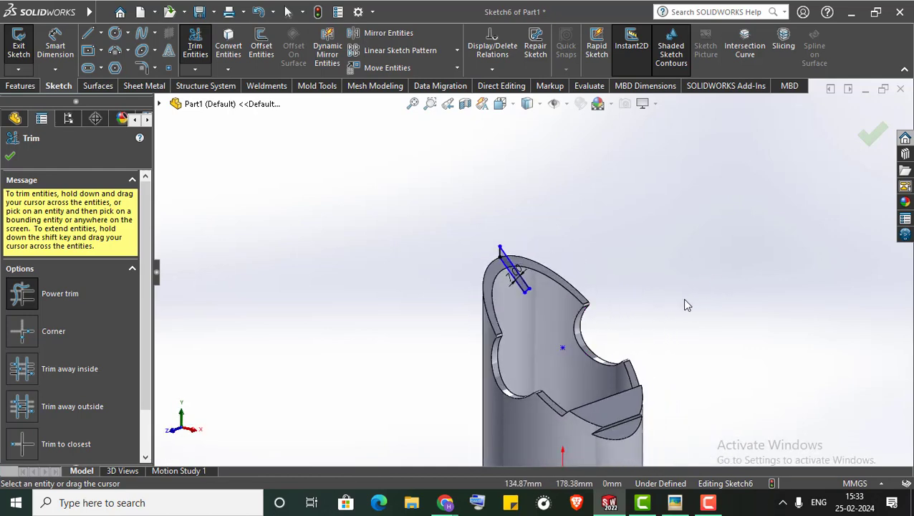
- Boss-extrude the tab sketch Up To Surface in both directions, limited by the tube faces
{"action": "left_click", "coordinate": [872, 135]}
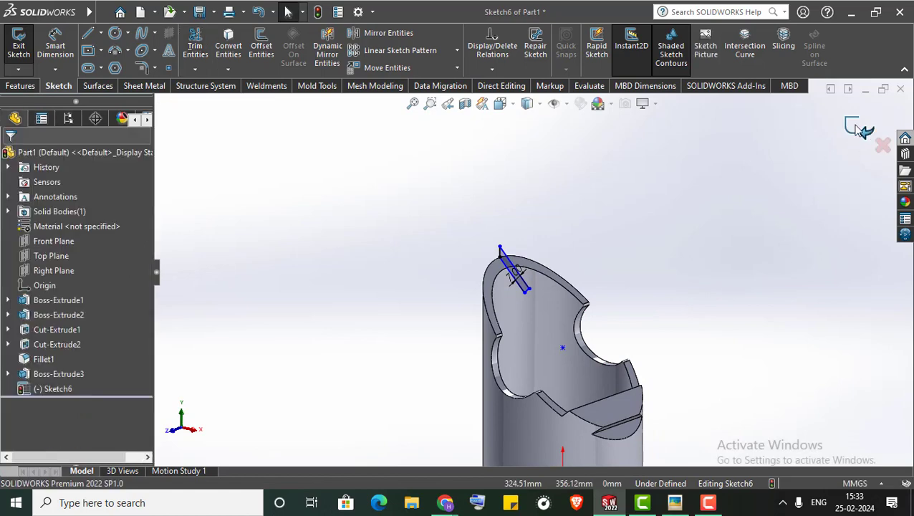
{"action": "left_click", "coordinate": [872, 135]}
{"action": "left_click", "coordinate": [32, 54]}
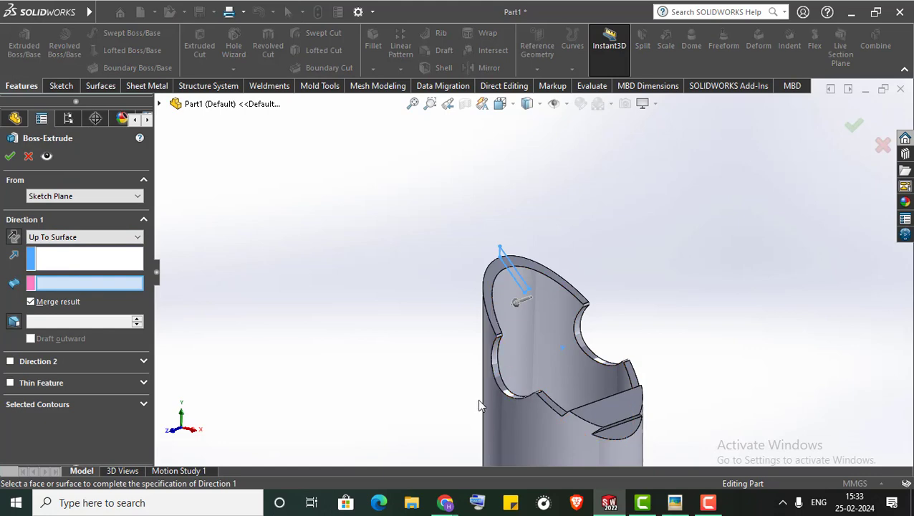
{"action": "left_click", "coordinate": [484, 394]}
{"action": "left_click", "coordinate": [10, 361]}
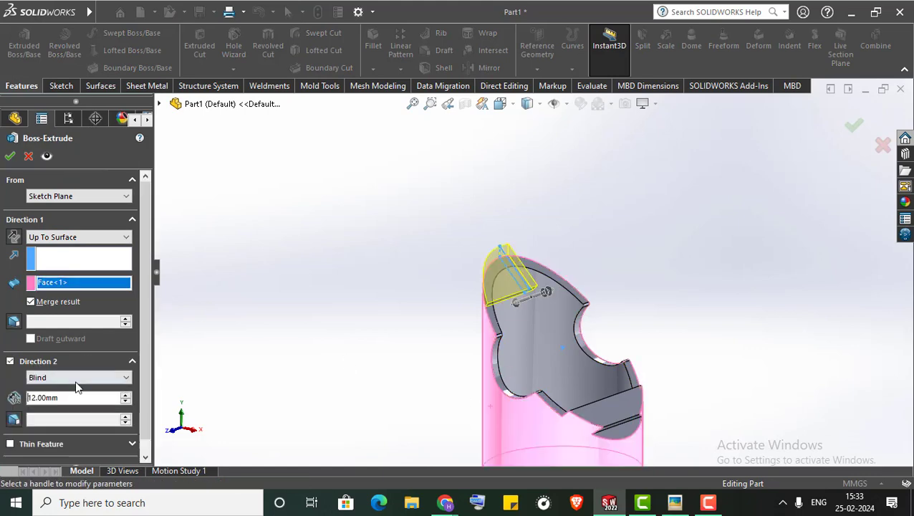
{"action": "left_click", "coordinate": [58, 381]}
{"action": "left_click", "coordinate": [67, 424]}
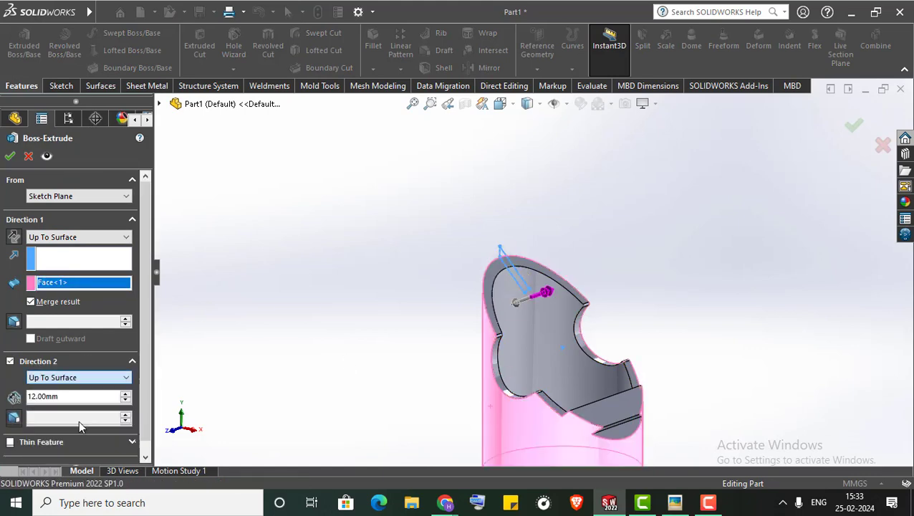
{"action": "middle_click_drag", "start_coordinate": [430, 309], "coordinate": [593, 432]}
{"action": "left_click", "coordinate": [621, 426]}
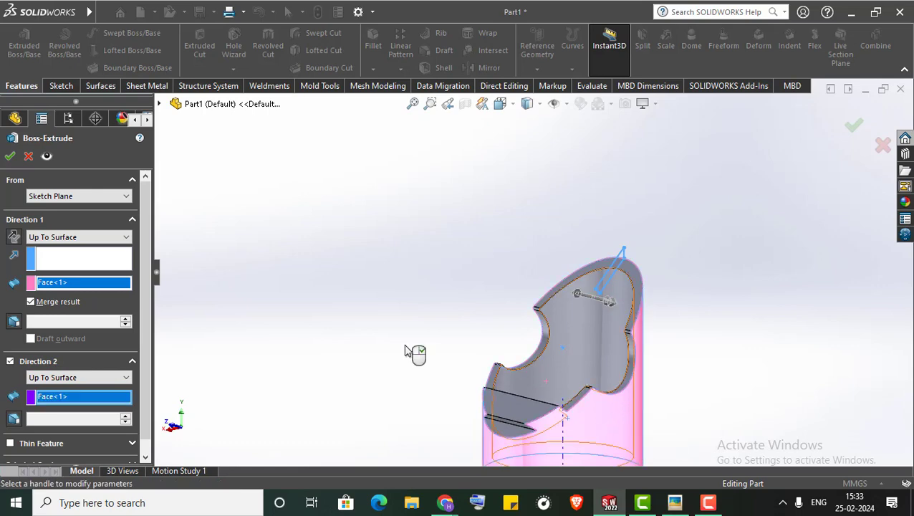
{"action": "key", "text": "Return"}
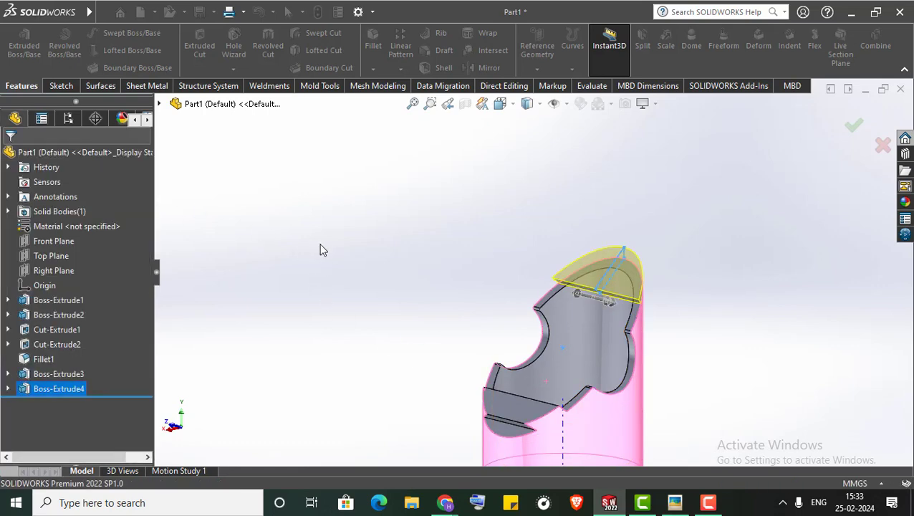
{"action": "mouse_move", "coordinate": [321, 249]}
{"action": "middle_mouse_down"}
{"action": "mouse_move", "coordinate": [327, 295]}
{"action": "mouse_move", "coordinate": [483, 277]}
{"action": "mouse_move", "coordinate": [420, 326]}
{"action": "mouse_move", "coordinate": [462, 288]}
{"action": "mouse_move", "coordinate": [505, 269]}
{"action": "mouse_move", "coordinate": [551, 265]}
{"action": "mouse_move", "coordinate": [430, 314]}
{"action": "mouse_move", "coordinate": [410, 310]}
{"action": "mouse_move", "coordinate": [536, 333]}
{"action": "middle_mouse_up"}
- Fit the part to the view, then zoom into Section C-C of the reference drawing in Picasa
{"action": "key", "text": "f"}
{"action": "left_click", "coordinate": [674, 501]}
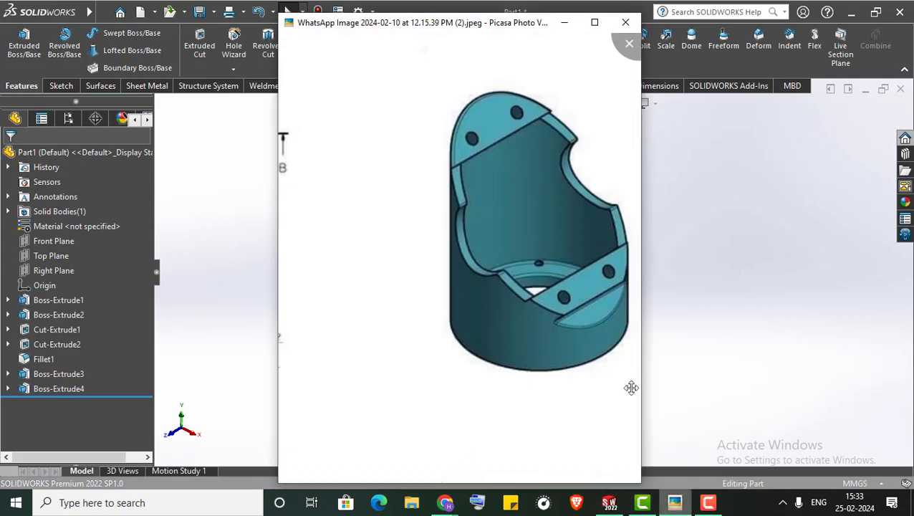
{"action": "scroll", "coordinate": [496, 256], "scroll_direction": "up", "scroll_amount": 1}
{"action": "scroll", "coordinate": [496, 256], "scroll_direction": "up", "scroll_amount": 1}
{"action": "scroll", "coordinate": [496, 256], "scroll_direction": "down", "scroll_amount": 1}
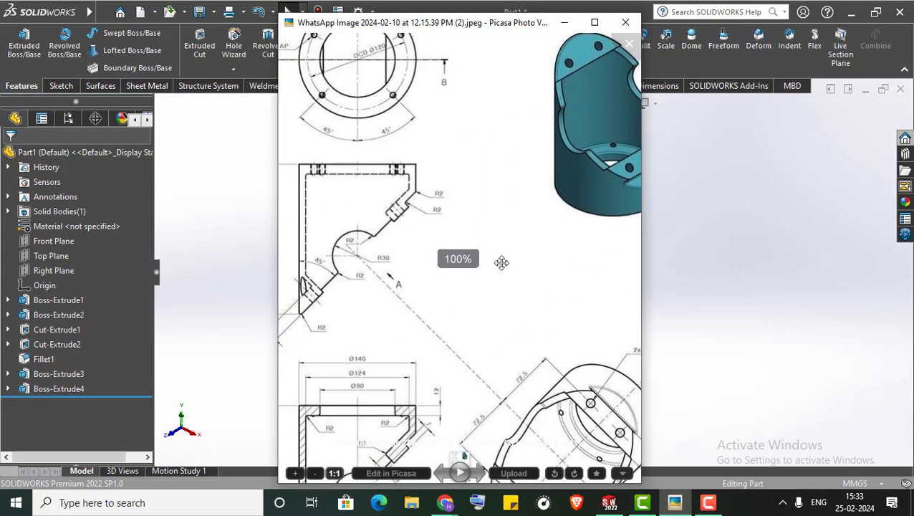
{"action": "scroll", "coordinate": [499, 261], "scroll_direction": "down", "scroll_amount": 1}
{"action": "scroll", "coordinate": [501, 272], "scroll_direction": "down", "scroll_amount": 1}
{"action": "scroll", "coordinate": [515, 302], "scroll_direction": "down", "scroll_amount": 1}
{"action": "scroll", "coordinate": [515, 302], "scroll_direction": "up", "scroll_amount": 1}
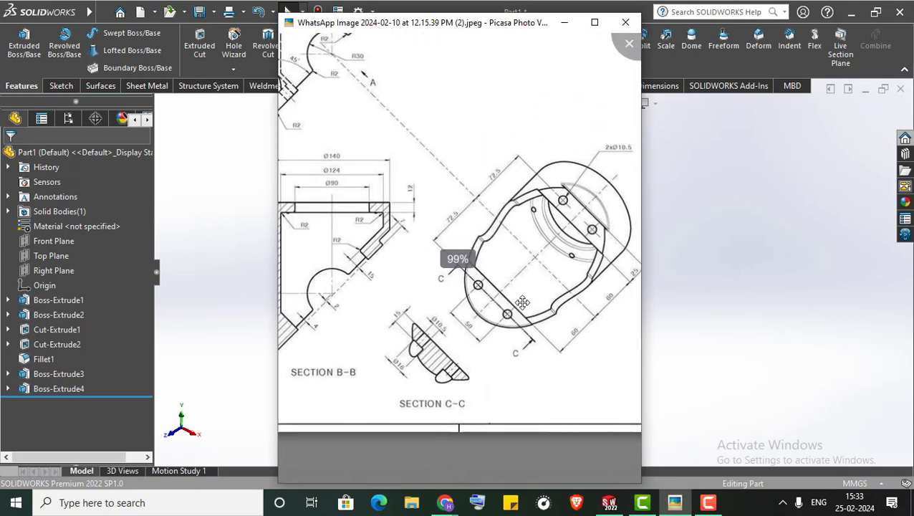
{"action": "scroll", "coordinate": [515, 303], "scroll_direction": "up", "scroll_amount": 1}
{"action": "scroll", "coordinate": [533, 300], "scroll_direction": "up", "scroll_amount": 1}
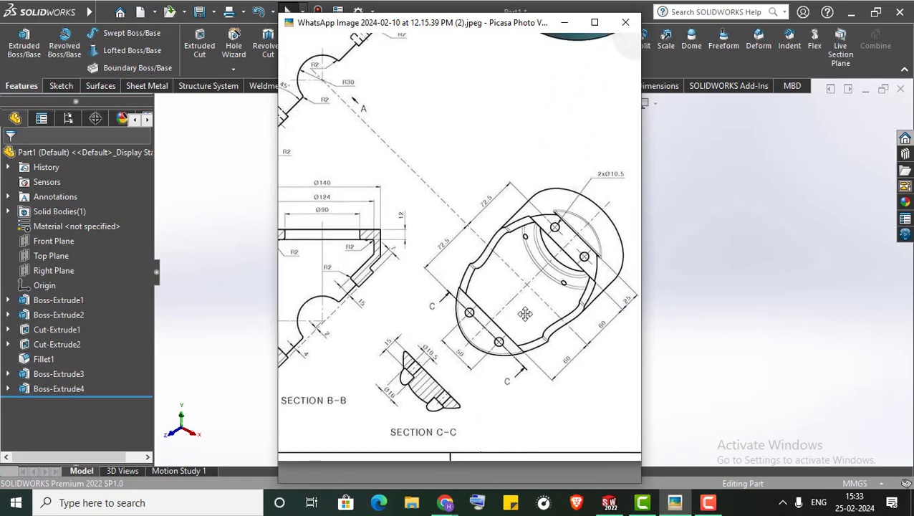
{"action": "scroll", "coordinate": [468, 292], "scroll_direction": "up", "scroll_amount": 1}
{"action": "scroll", "coordinate": [467, 292], "scroll_direction": "up", "scroll_amount": 1}
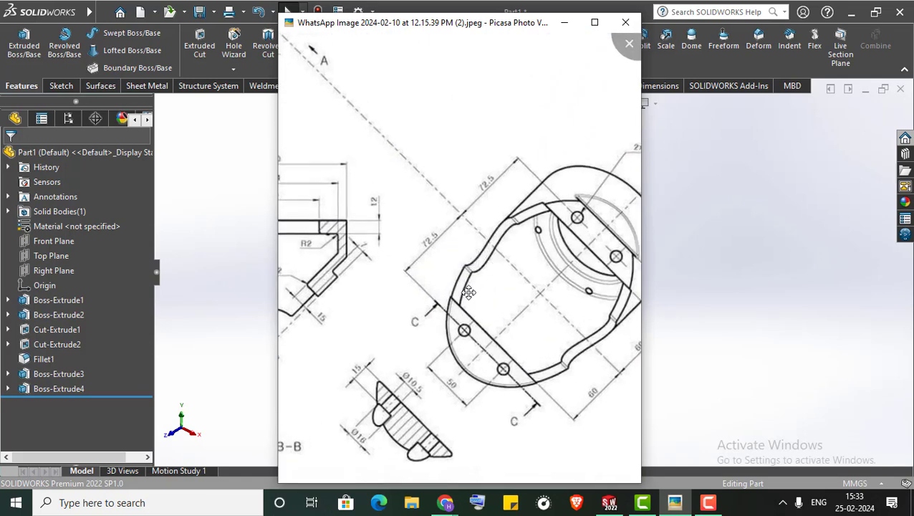
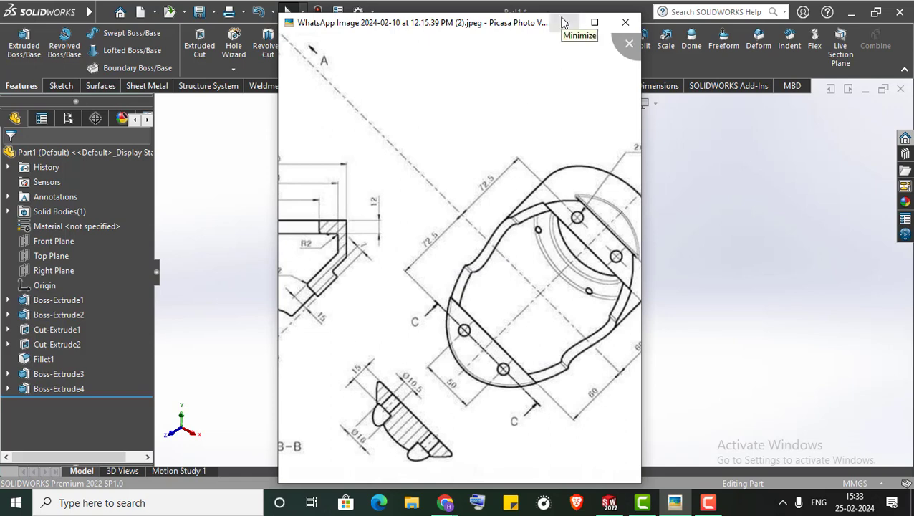
- Put away the reference drawing and start a sketch on the part's top flat face
{"action": "left_click", "coordinate": [563, 23]}
{"action": "right_click", "coordinate": [401, 172]}
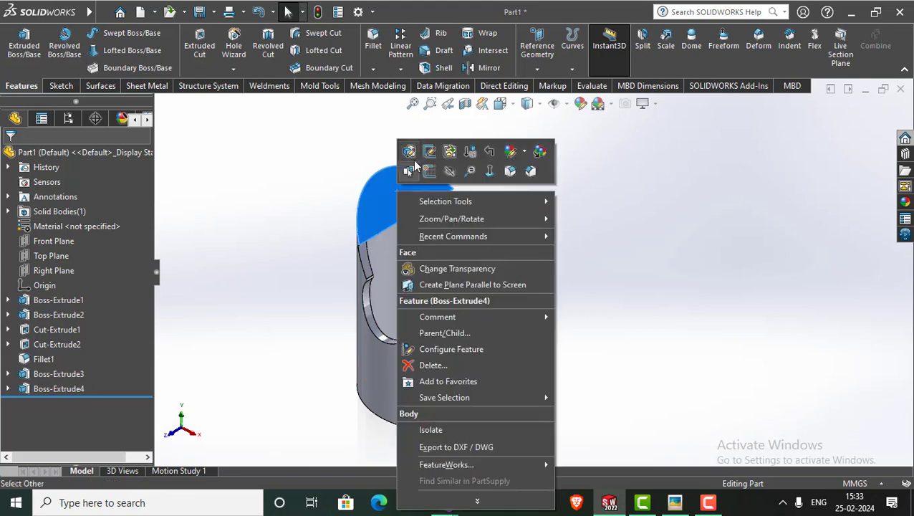
{"action": "left_click", "coordinate": [428, 172]}
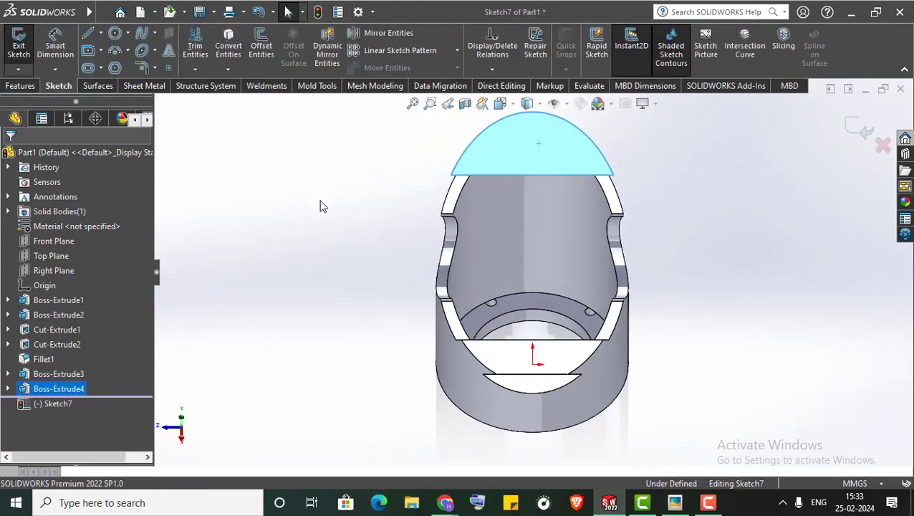
- Draw a vertical centerline from the arc's top point down to the bottom point
{"action": "left_click", "coordinate": [101, 34]}
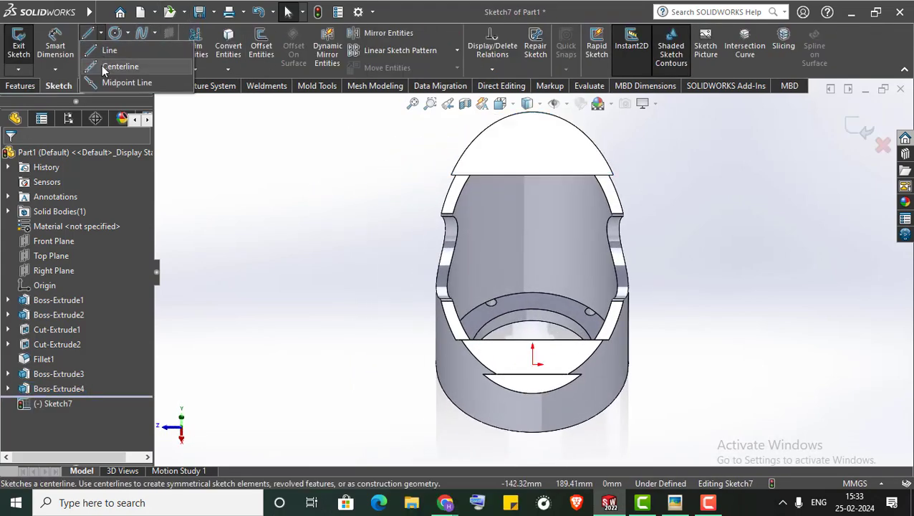
{"action": "left_click", "coordinate": [107, 69]}
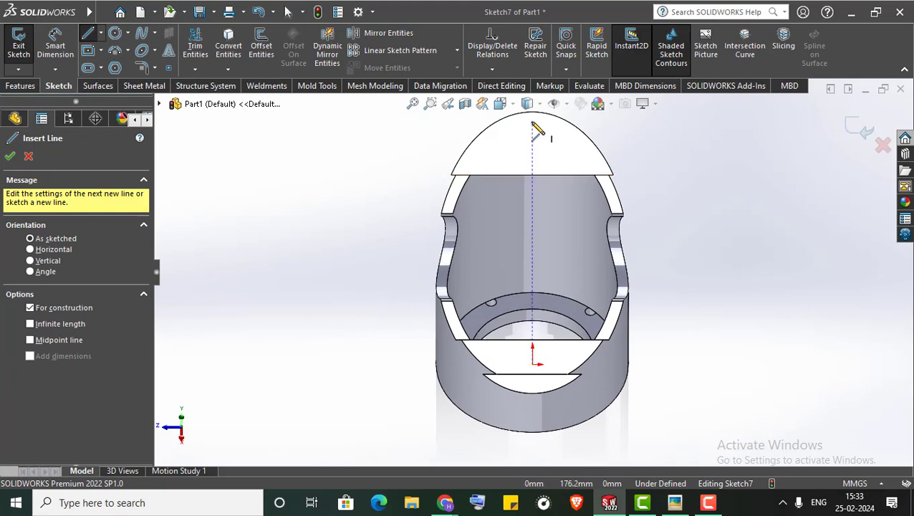
{"action": "left_click", "coordinate": [532, 113]}
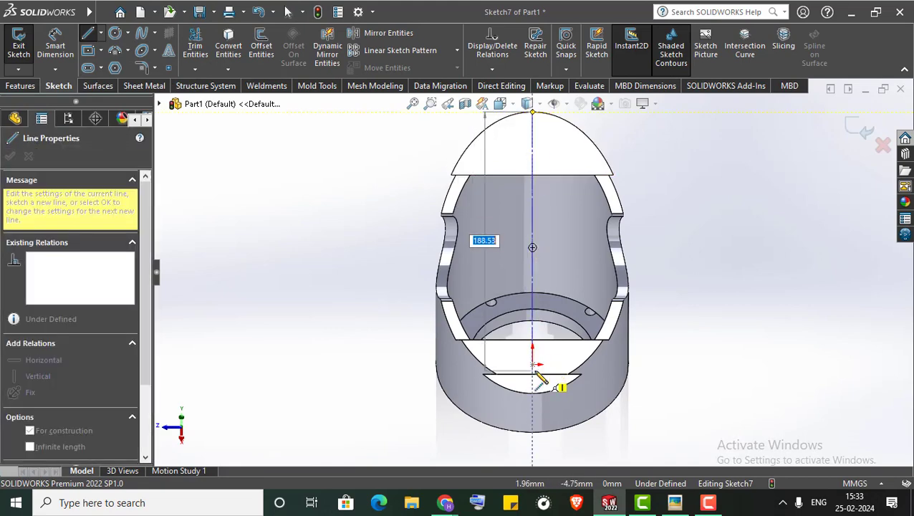
{"action": "left_click", "coordinate": [532, 373]}
{"action": "right_click", "coordinate": [228, 223]}
{"action": "left_click", "coordinate": [251, 239]}
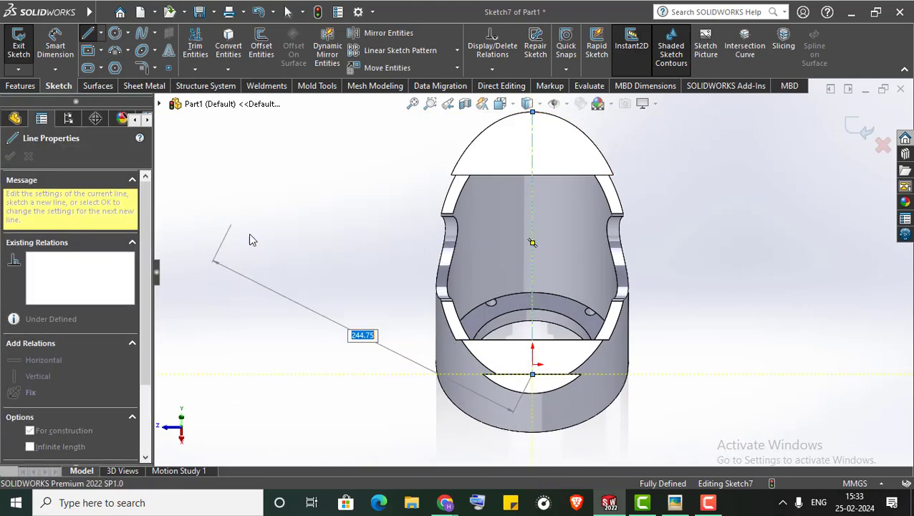
{"action": "scroll", "coordinate": [605, 208], "scroll_direction": "down", "scroll_amount": 1}
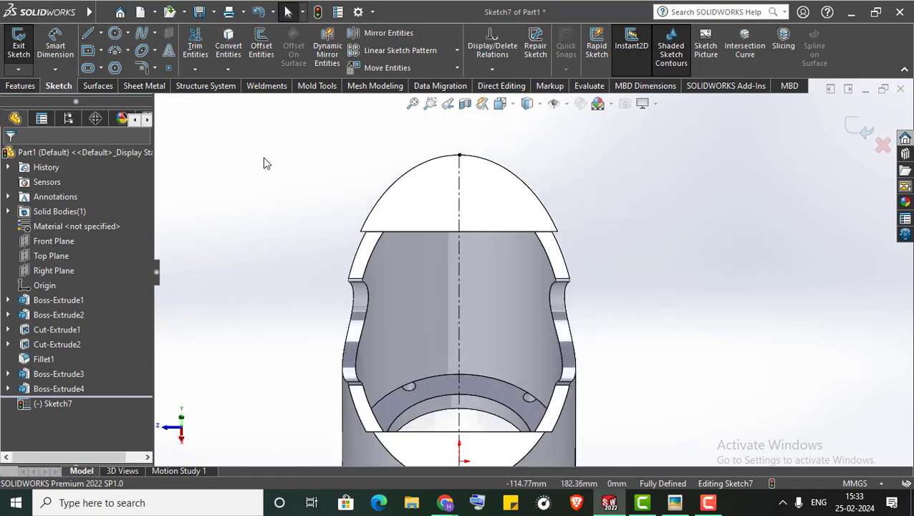
{"action": "scroll", "coordinate": [192, 146], "scroll_direction": "up", "scroll_amount": 2}
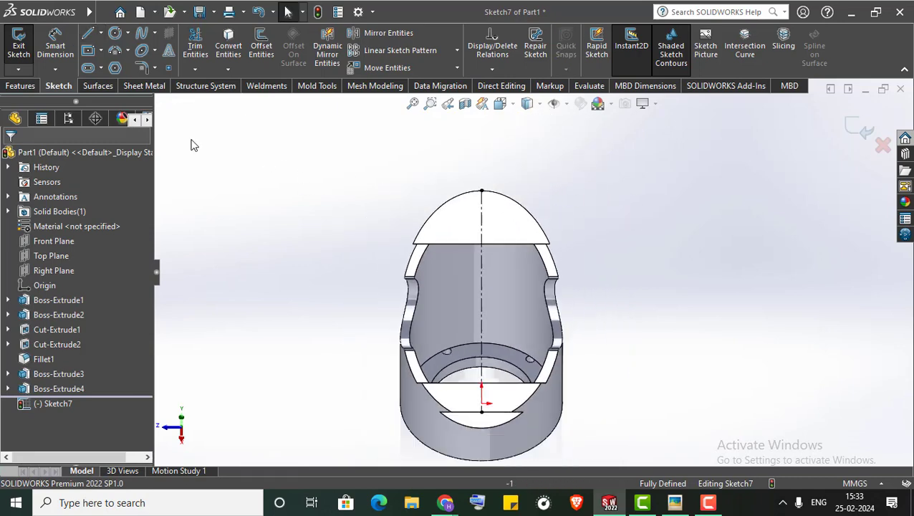
- Add a 72.5 midpoint line centred on the vertical centerline
{"action": "left_click", "coordinate": [101, 33]}
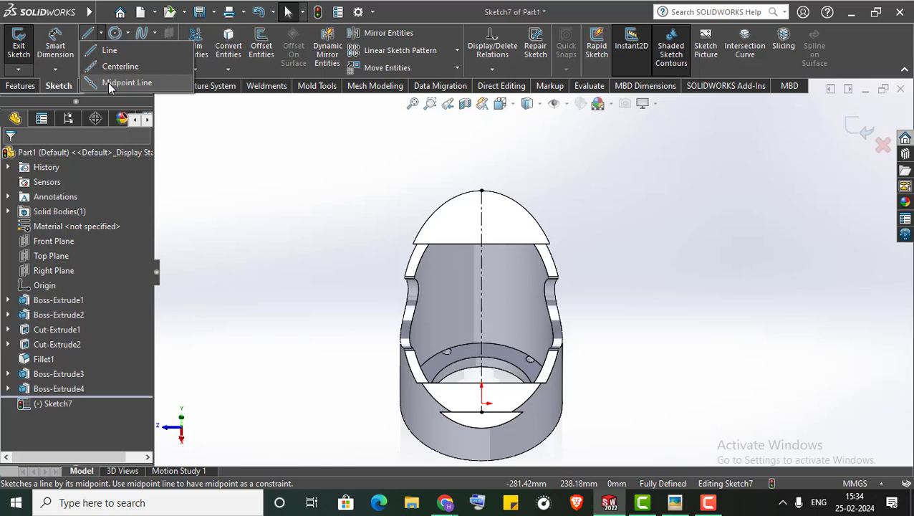
{"action": "left_click", "coordinate": [114, 83]}
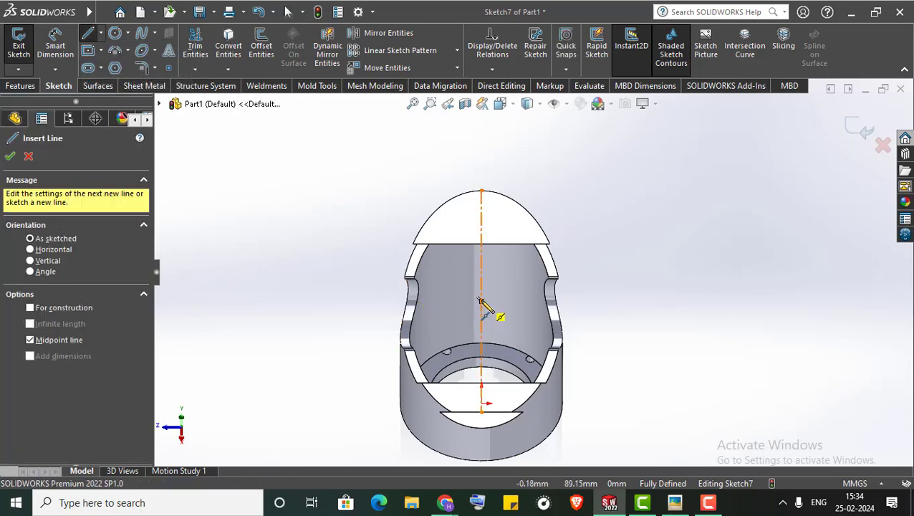
{"action": "left_click", "coordinate": [481, 301]}
{"action": "type", "text": "72.5"}
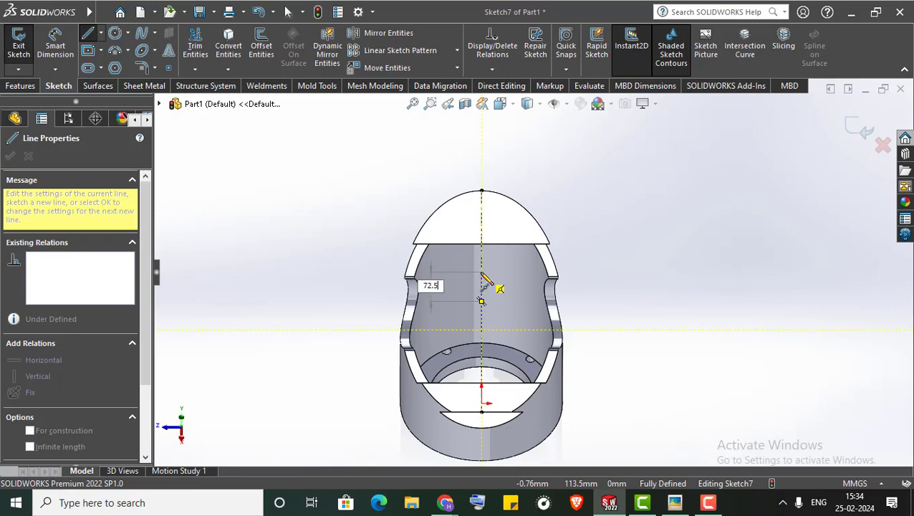
{"action": "key", "text": "Return"}
{"action": "key", "text": "Escape"}
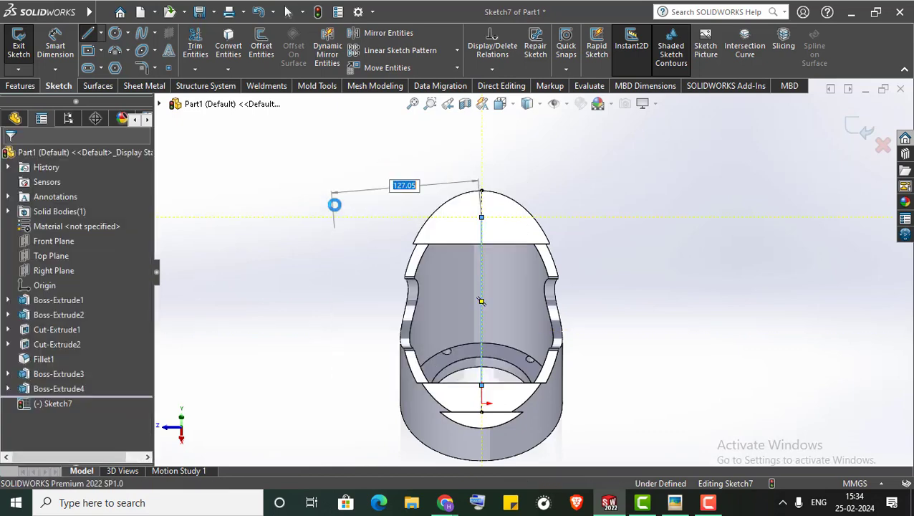
{"action": "left_click", "coordinate": [101, 33]}
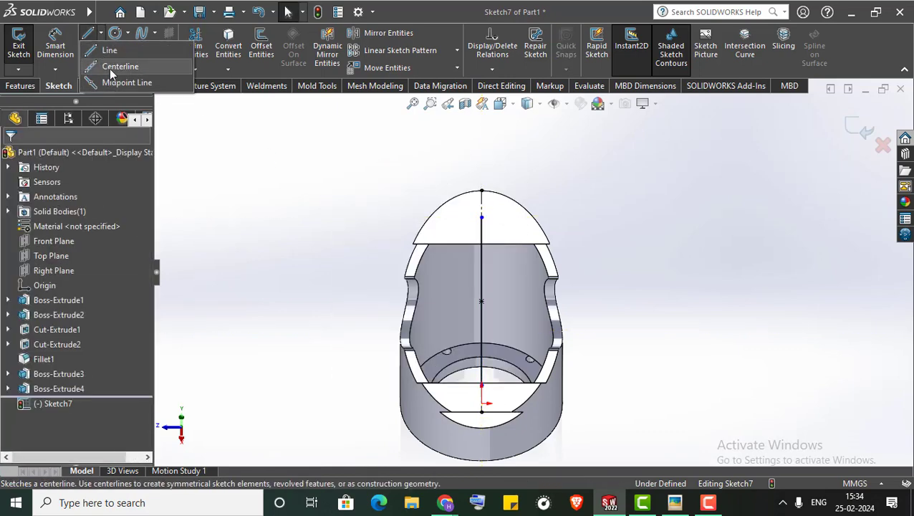
- Draw a horizontal construction line centred on the centerline with a 25 half-length
{"action": "left_click", "coordinate": [113, 67]}
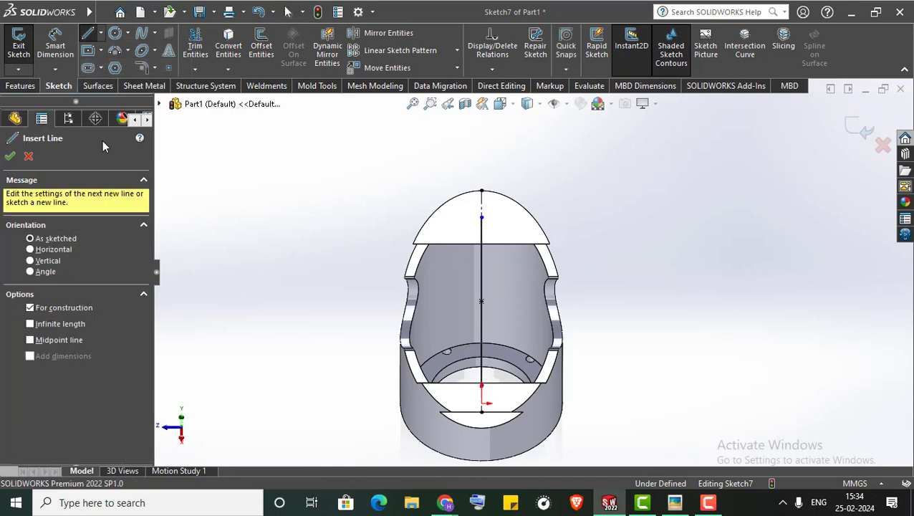
{"action": "left_click", "coordinate": [51, 338]}
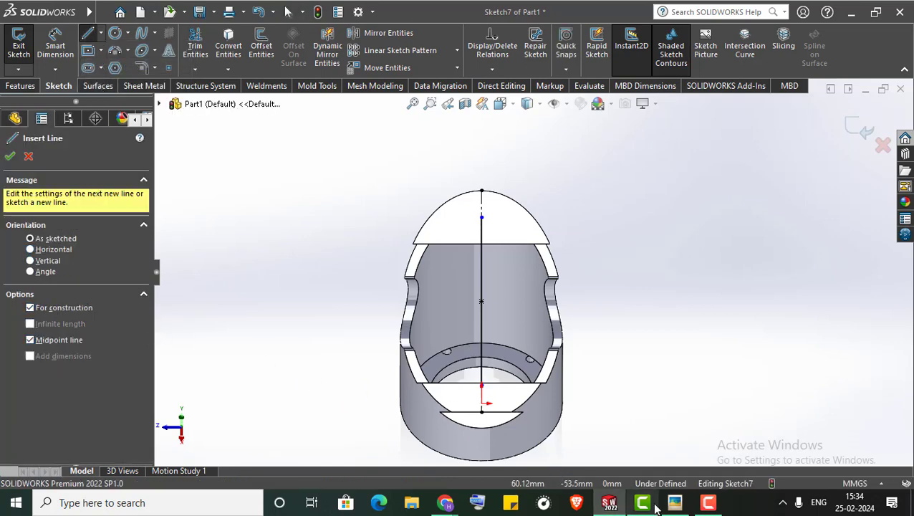
{"action": "left_click", "coordinate": [674, 503]}
{"action": "left_click", "coordinate": [674, 504]}
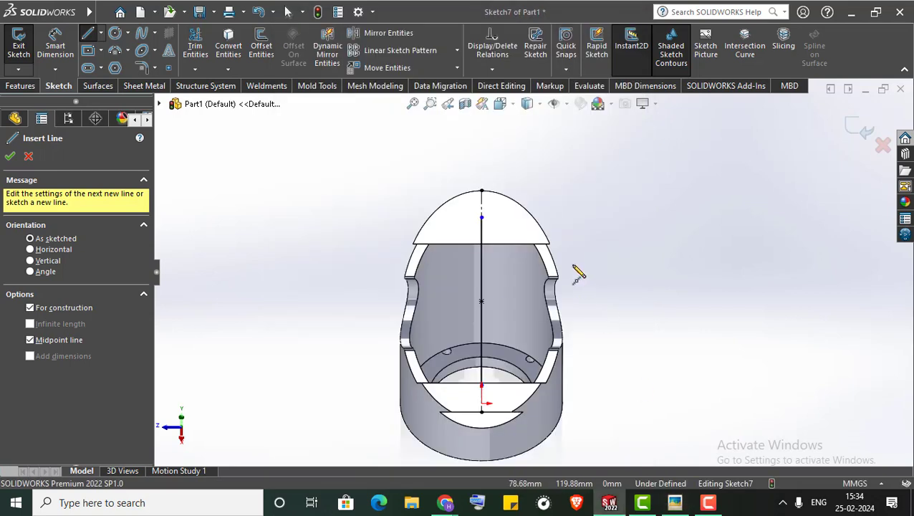
{"action": "scroll", "coordinate": [545, 251], "scroll_direction": "down", "scroll_amount": 2}
{"action": "scroll", "coordinate": [494, 240], "scroll_direction": "down", "scroll_amount": 2}
{"action": "left_click", "coordinate": [445, 232]}
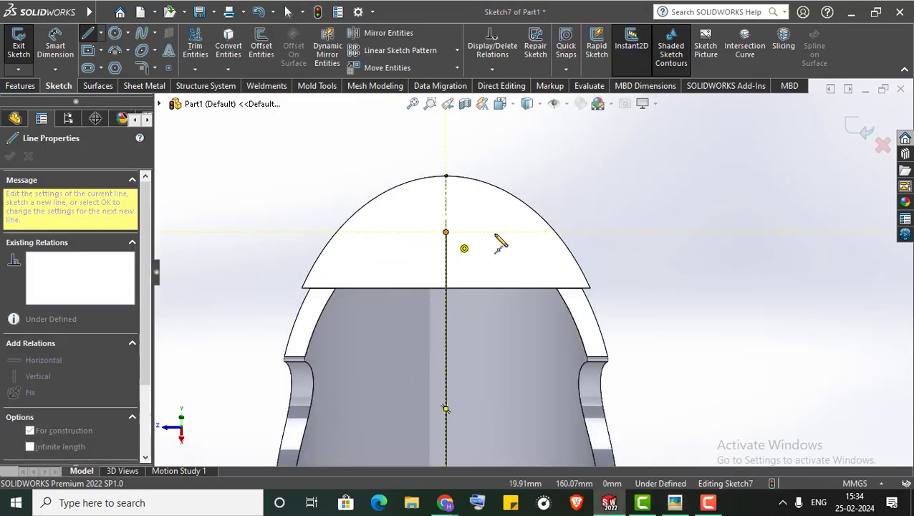
{"action": "type", "text": "25"}
{"action": "key", "text": "Return"}
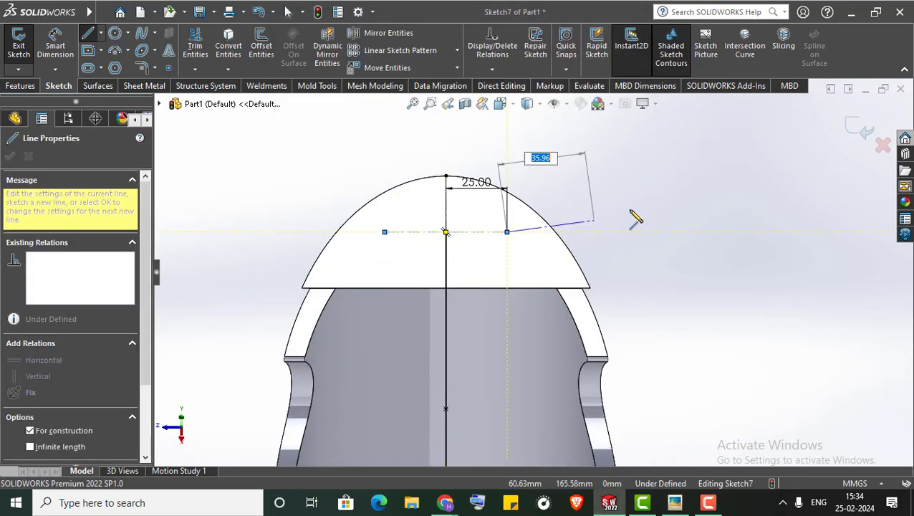
{"action": "right_click", "coordinate": [628, 193]}
{"action": "left_click", "coordinate": [642, 206]}
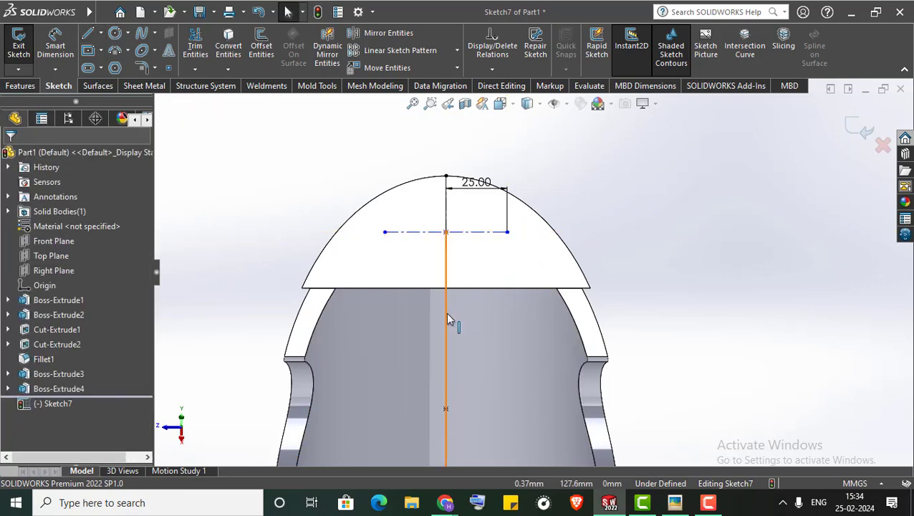
- Delete the vertical midpoint line and recheck the reference drawing
{"action": "left_click", "coordinate": [446, 345]}
{"action": "key", "text": "Delete"}
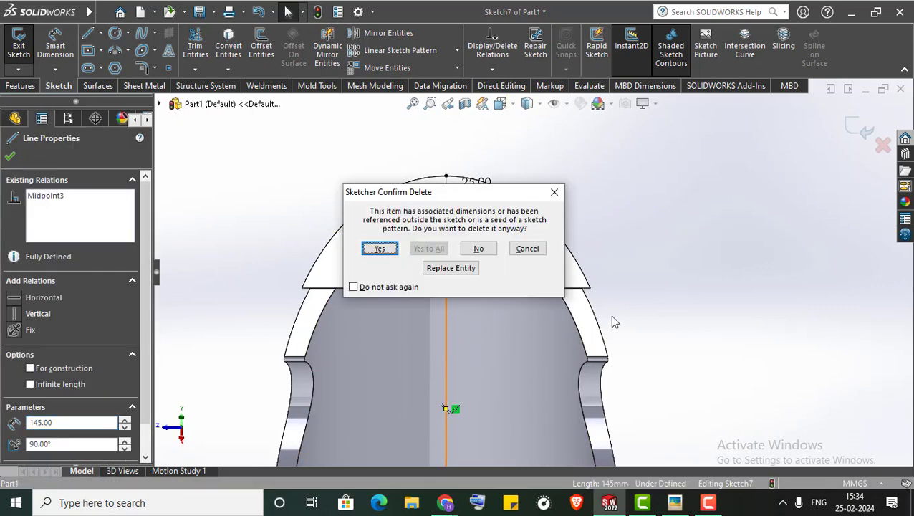
{"action": "left_click", "coordinate": [378, 249]}
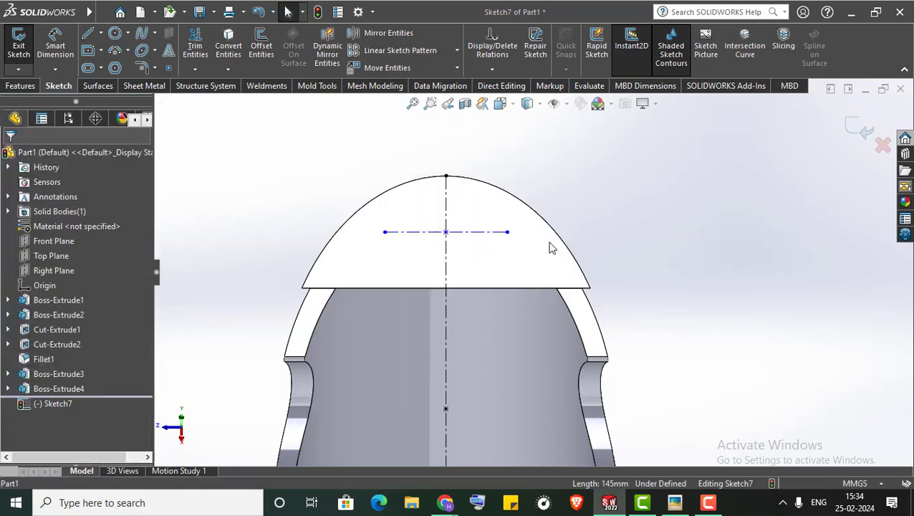
{"action": "left_click", "coordinate": [673, 505]}
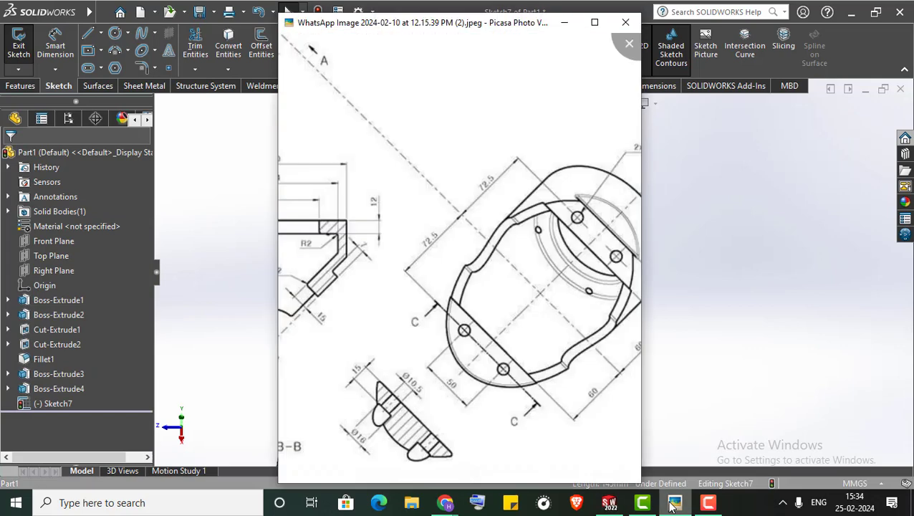
{"action": "left_click", "coordinate": [609, 503]}
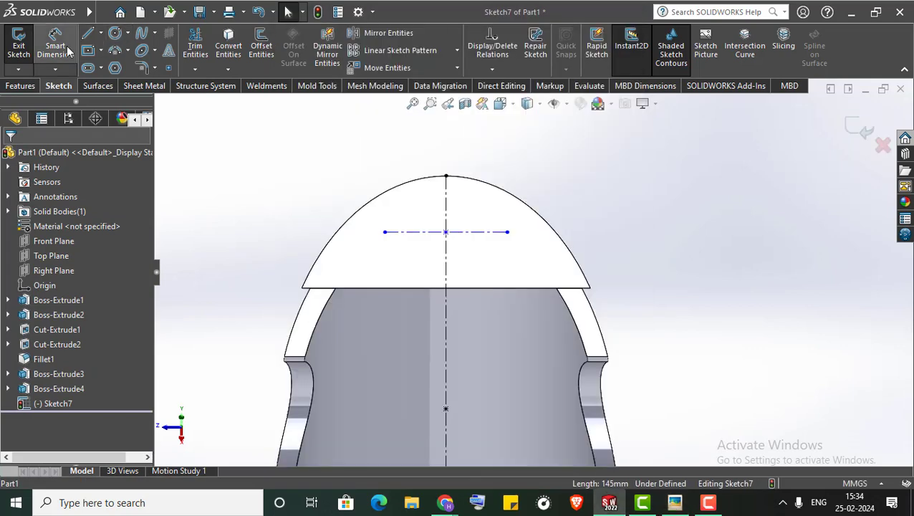
- Draw Ø10.50 circles at both ends of the horizontal line and exit the sketch
{"action": "left_click", "coordinate": [115, 33]}
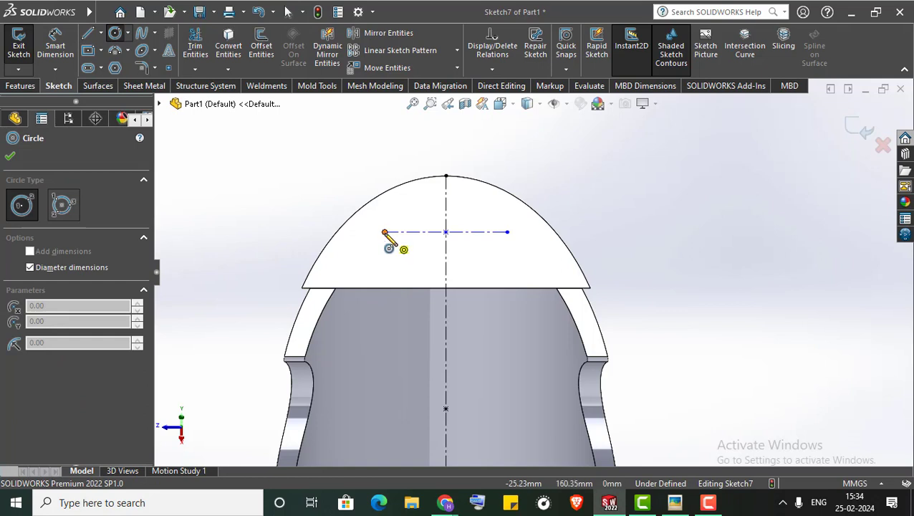
{"action": "left_click_drag", "start_coordinate": [385, 232], "coordinate": [392, 243]}
{"action": "key", "text": "Return"}
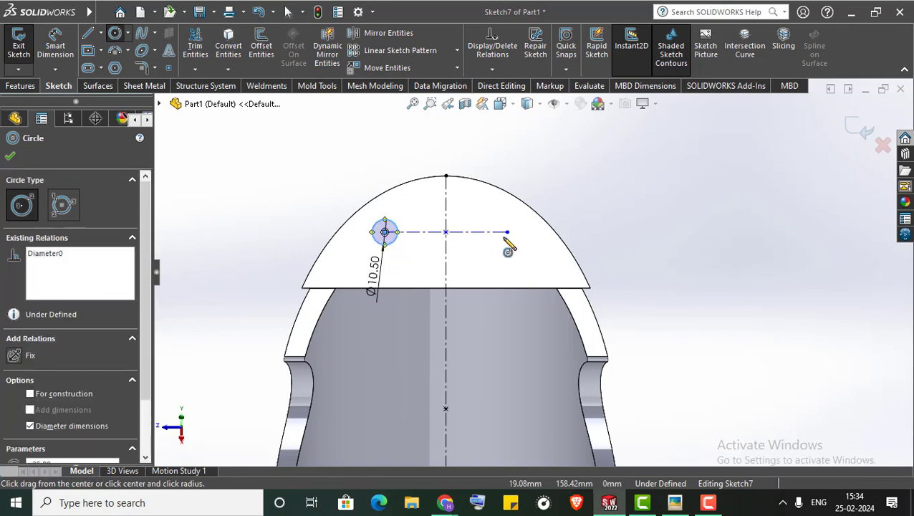
{"action": "left_click_drag", "start_coordinate": [507, 232], "coordinate": [516, 242]}
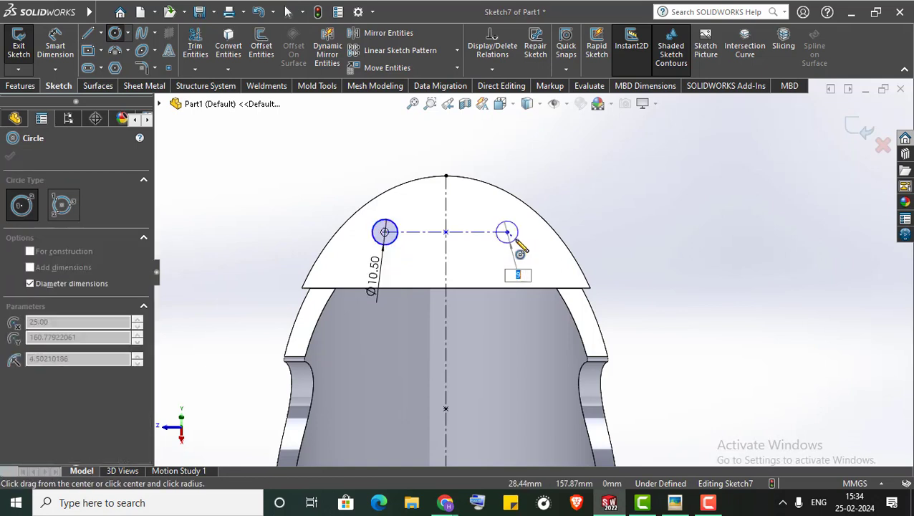
{"action": "key", "text": "Return"}
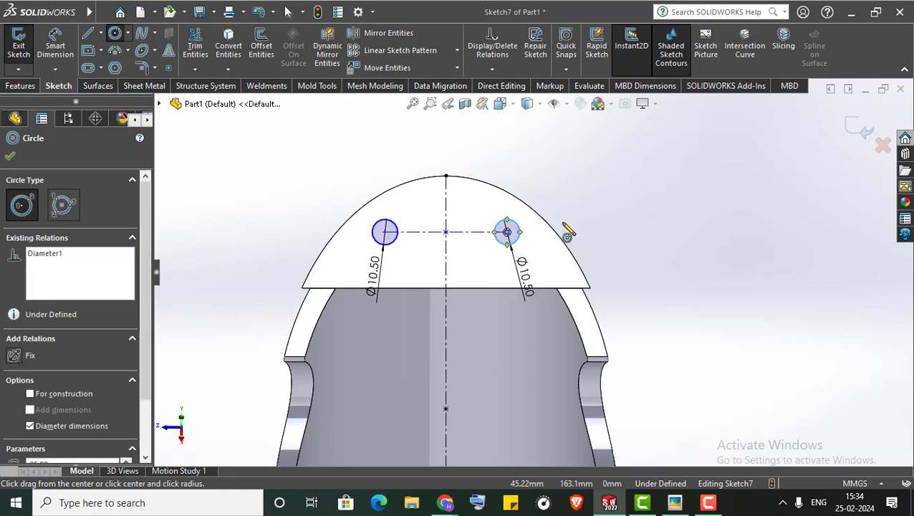
{"action": "right_click", "coordinate": [600, 198]}
{"action": "left_click", "coordinate": [635, 207]}
{"action": "left_click", "coordinate": [857, 129]}
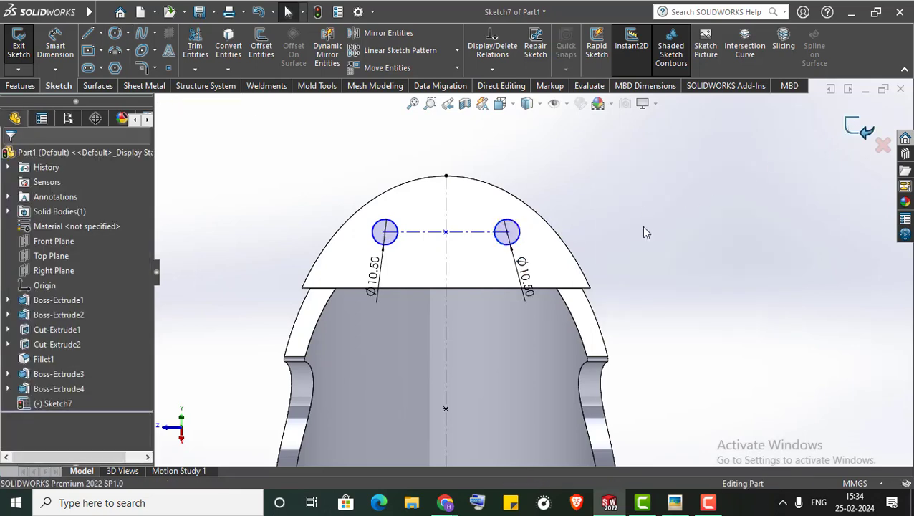
{"action": "mouse_move", "coordinate": [645, 231]}
{"action": "middle_mouse_down"}
{"action": "mouse_move", "coordinate": [598, 286]}
{"action": "mouse_move", "coordinate": [670, 241]}
{"action": "mouse_move", "coordinate": [534, 288]}
{"action": "mouse_move", "coordinate": [422, 261]}
{"action": "mouse_move", "coordinate": [418, 207]}
{"action": "middle_mouse_up"}
- Extruded-cut both Ø10.50 circles with end condition Up To Surface, stopping at the picked face
{"action": "scroll", "coordinate": [528, 292], "scroll_direction": "down", "scroll_amount": 5}
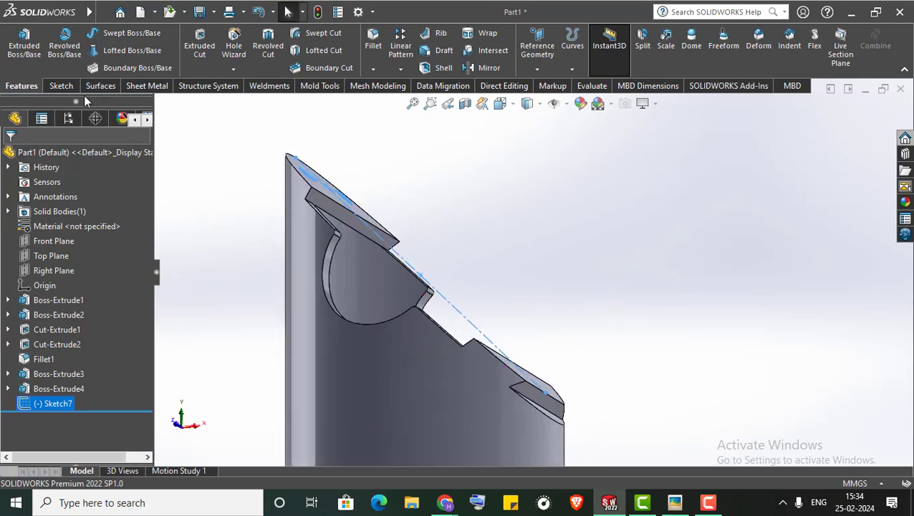
{"action": "left_click", "coordinate": [198, 59]}
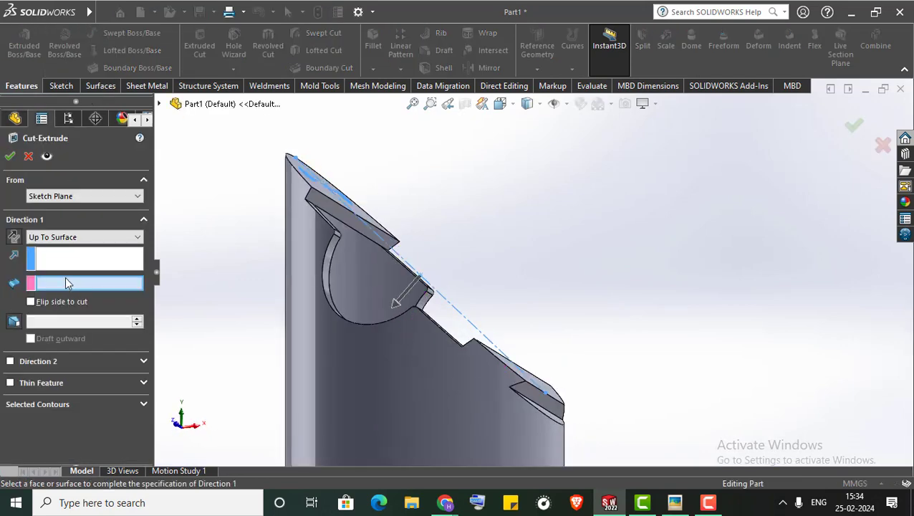
{"action": "left_click", "coordinate": [61, 237]}
{"action": "left_click", "coordinate": [61, 240]}
{"action": "scroll", "coordinate": [417, 255], "scroll_direction": "down", "scroll_amount": 2}
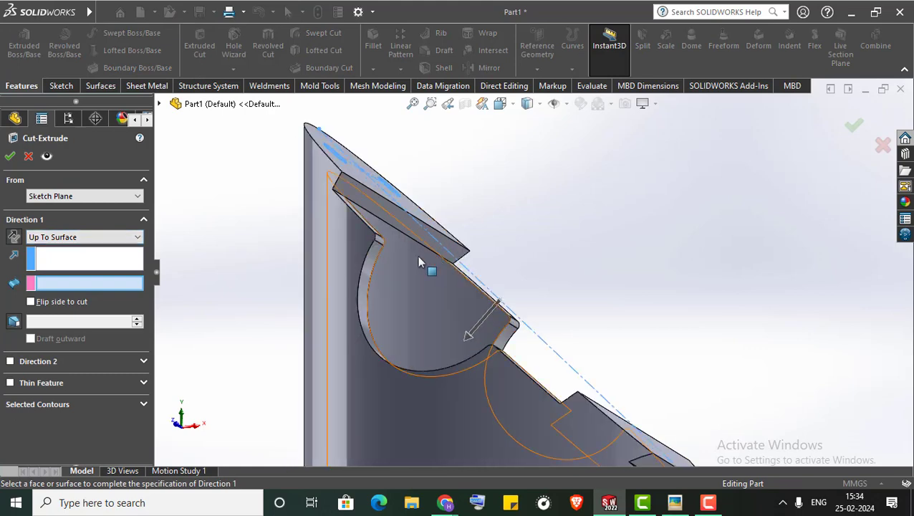
{"action": "scroll", "coordinate": [418, 230], "scroll_direction": "down", "scroll_amount": 2}
{"action": "mouse_move", "coordinate": [419, 230]}
{"action": "middle_mouse_down"}
{"action": "mouse_move", "coordinate": [407, 185]}
{"action": "mouse_move", "coordinate": [387, 213]}
{"action": "middle_mouse_up"}
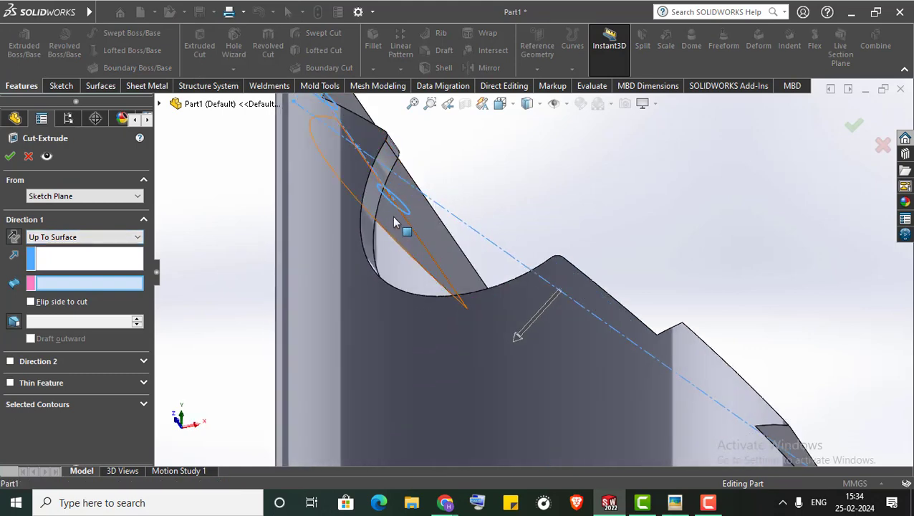
{"action": "left_click", "coordinate": [394, 222]}
{"action": "left_click", "coordinate": [11, 156]}
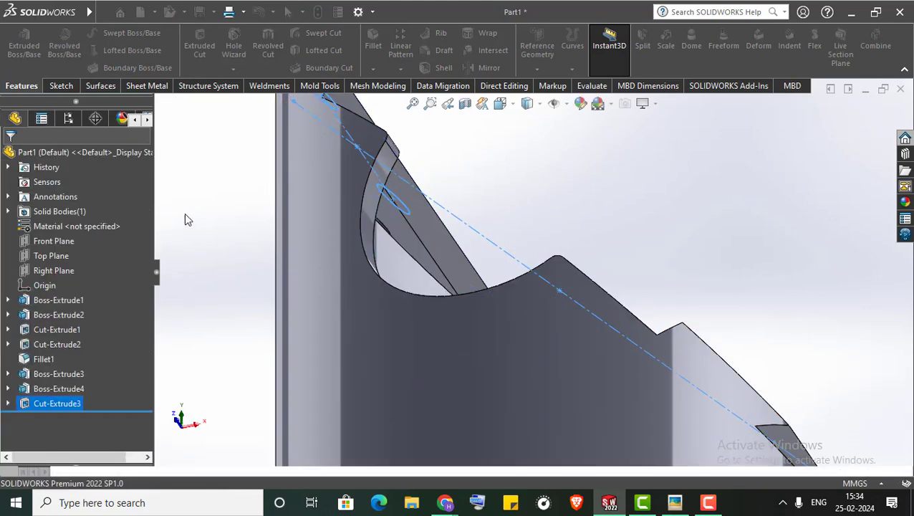
{"action": "mouse_move", "coordinate": [214, 204]}
{"action": "middle_mouse_down"}
{"action": "mouse_move", "coordinate": [249, 190]}
{"action": "mouse_move", "coordinate": [225, 190]}
{"action": "mouse_move", "coordinate": [196, 270]}
{"action": "mouse_move", "coordinate": [220, 338]}
{"action": "mouse_move", "coordinate": [304, 327]}
{"action": "mouse_move", "coordinate": [310, 296]}
{"action": "mouse_move", "coordinate": [209, 316]}
{"action": "mouse_move", "coordinate": [201, 387]}
{"action": "mouse_move", "coordinate": [330, 310]}
{"action": "mouse_move", "coordinate": [296, 314]}
{"action": "mouse_move", "coordinate": [155, 379]}
{"action": "middle_mouse_up"}
- Edit Cut-Extrude3 so its end condition is Through All
{"action": "right_click", "coordinate": [68, 404]}
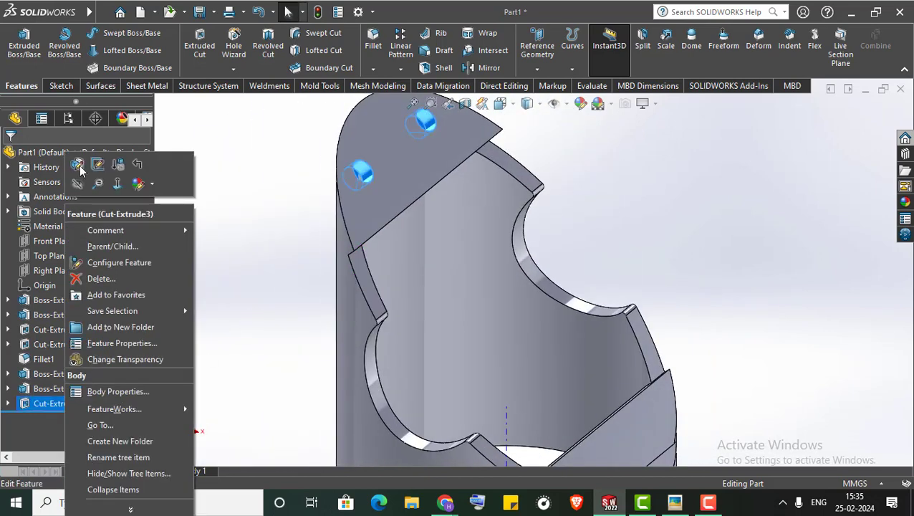
{"action": "left_click", "coordinate": [78, 164]}
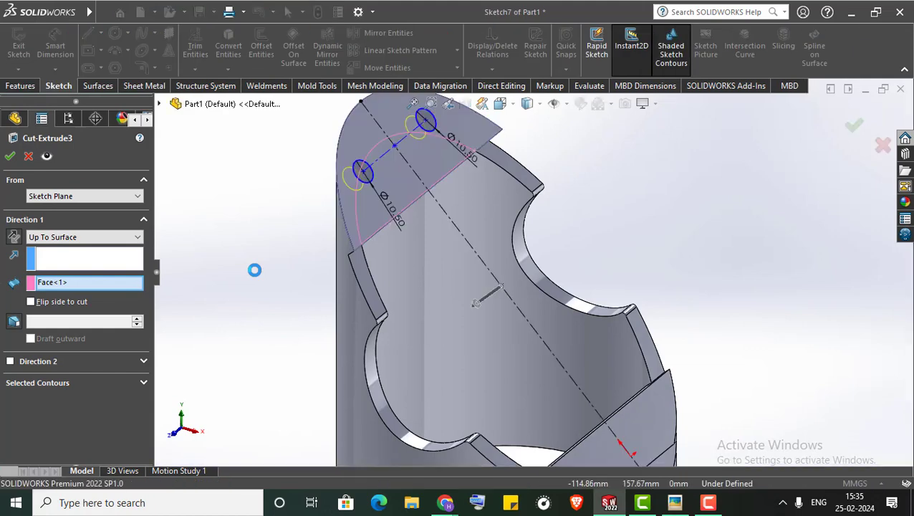
{"action": "mouse_move", "coordinate": [195, 269]}
{"action": "middle_mouse_down"}
{"action": "mouse_move", "coordinate": [243, 249]}
{"action": "mouse_move", "coordinate": [238, 212]}
{"action": "mouse_move", "coordinate": [215, 222]}
{"action": "middle_mouse_up"}
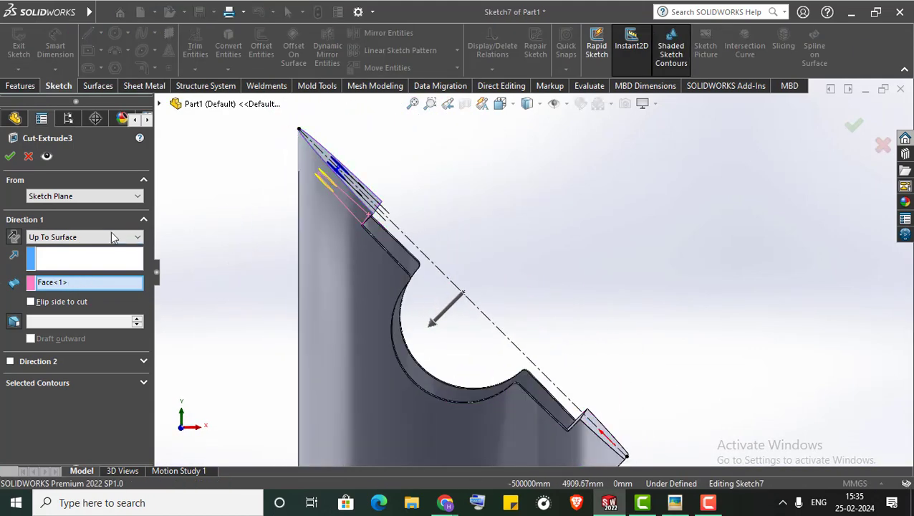
{"action": "left_click", "coordinate": [86, 237]}
{"action": "left_click", "coordinate": [58, 258]}
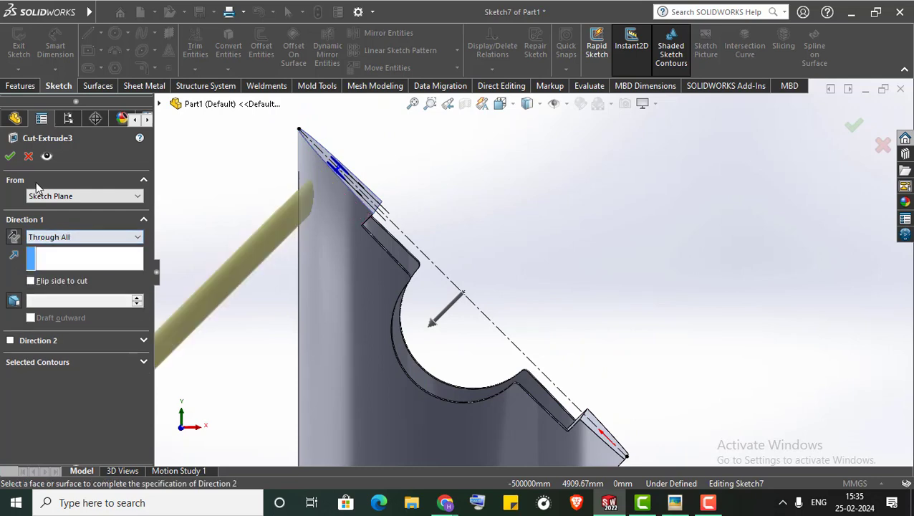
{"action": "left_click", "coordinate": [13, 159]}
{"action": "mouse_move", "coordinate": [204, 192]}
{"action": "middle_mouse_down"}
{"action": "mouse_move", "coordinate": [251, 277]}
{"action": "mouse_move", "coordinate": [221, 349]}
{"action": "mouse_move", "coordinate": [194, 338]}
{"action": "mouse_move", "coordinate": [201, 290]}
{"action": "middle_mouse_up"}
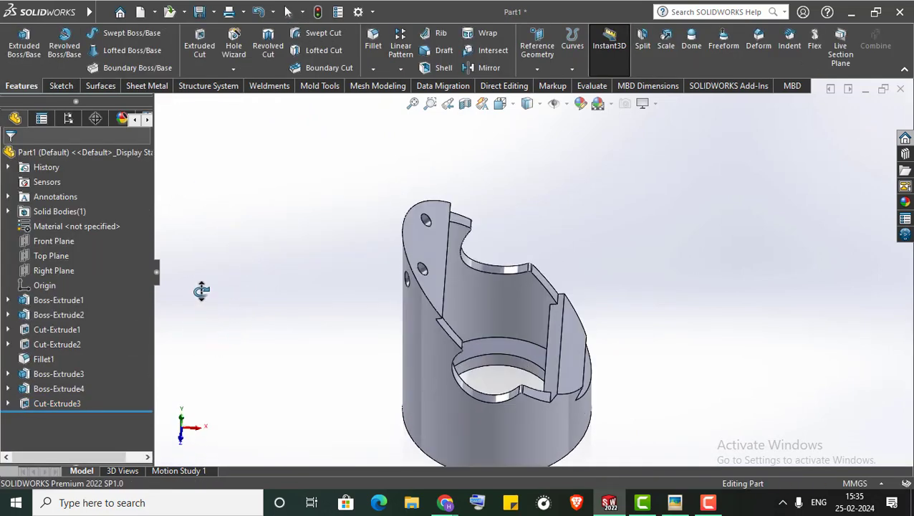
{"action": "mouse_move", "coordinate": [295, 286]}
{"action": "middle_mouse_down"}
{"action": "mouse_move", "coordinate": [251, 253]}
{"action": "mouse_move", "coordinate": [310, 320]}
{"action": "middle_mouse_up"}
- Start a new sketch on the part's lower flat face
{"action": "scroll", "coordinate": [548, 365], "scroll_direction": "down", "scroll_amount": 3}
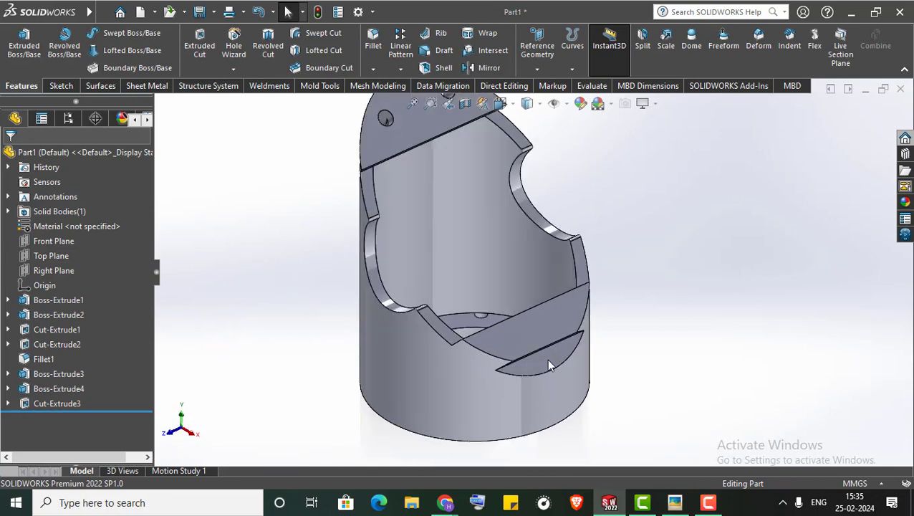
{"action": "left_click", "coordinate": [708, 506]}
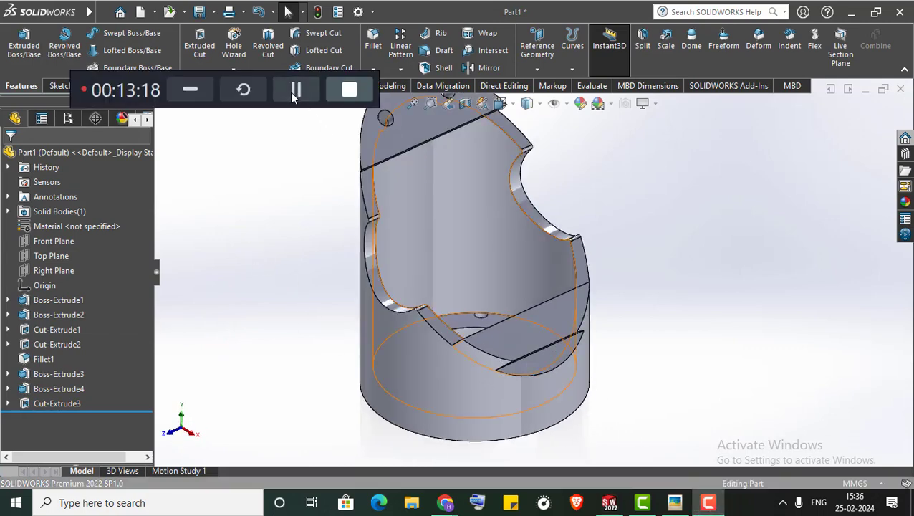
{"action": "left_click", "coordinate": [184, 89]}
{"action": "left_click", "coordinate": [545, 353]}
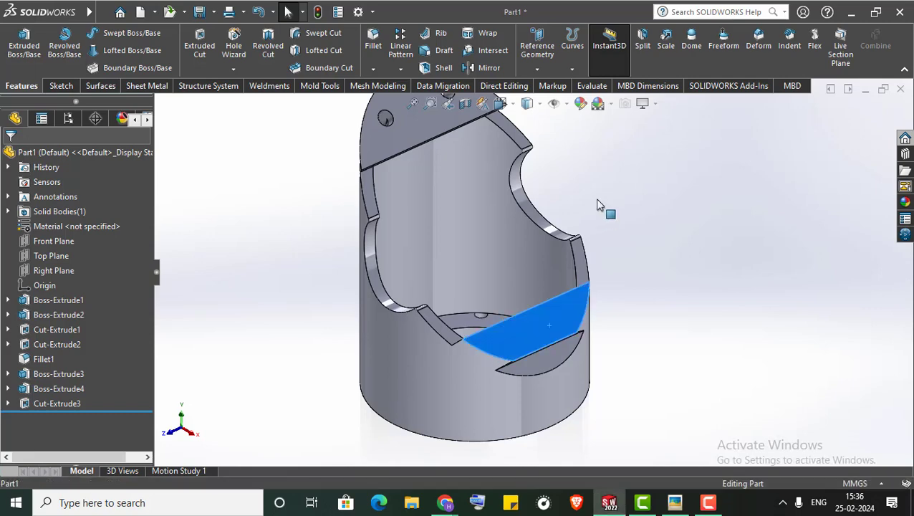
{"action": "right_click", "coordinate": [546, 351]}
{"action": "left_click", "coordinate": [558, 179]}
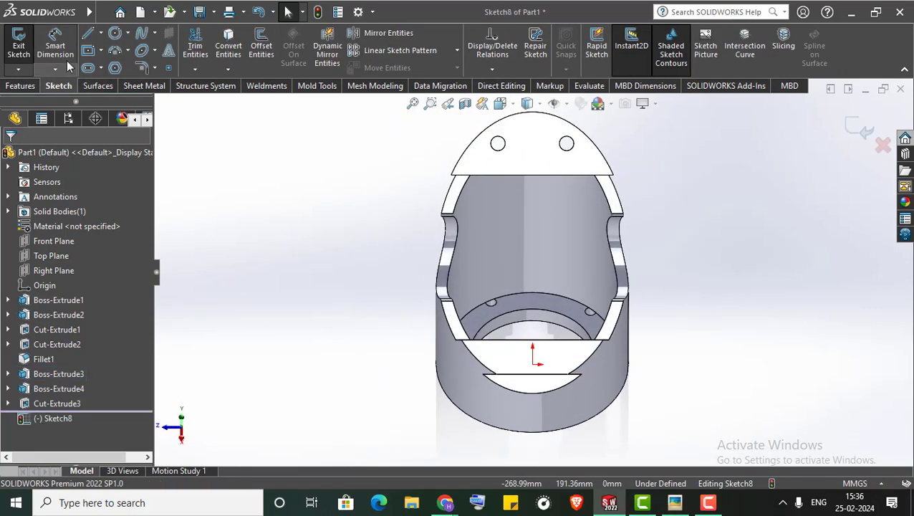
- Draw a vertical centreline from the part's top point to the bottom edge point
{"action": "left_click", "coordinate": [100, 33]}
{"action": "left_click", "coordinate": [109, 66]}
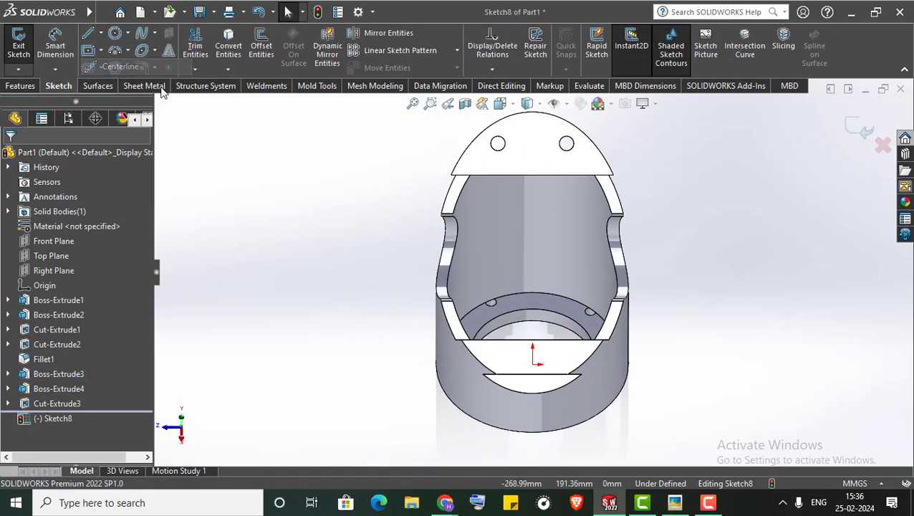
{"action": "scroll", "coordinate": [541, 236], "scroll_direction": "up", "scroll_amount": 3}
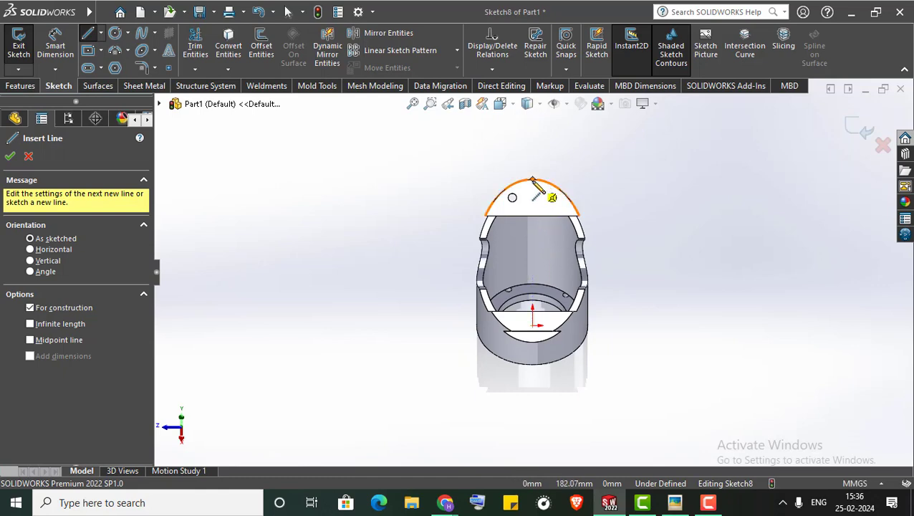
{"action": "left_click", "coordinate": [532, 179]}
{"action": "left_click", "coordinate": [532, 342]}
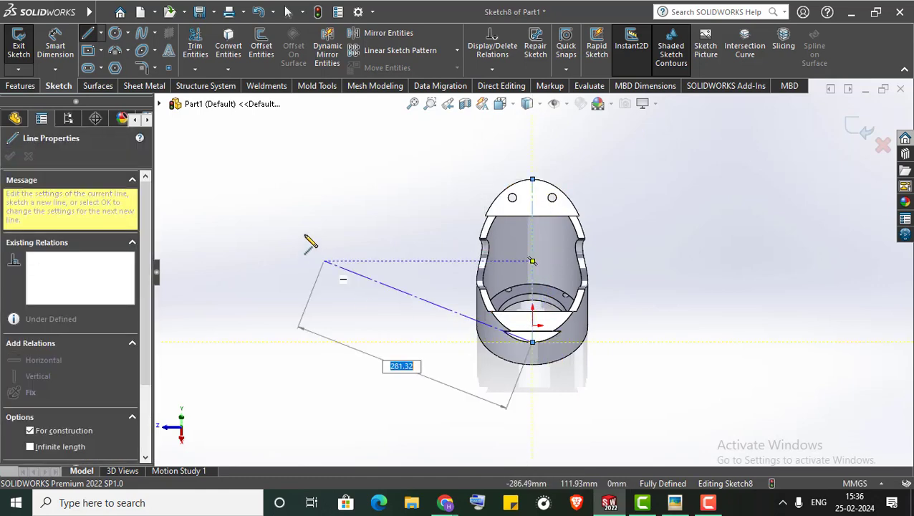
{"action": "right_click", "coordinate": [325, 262]}
{"action": "left_click", "coordinate": [319, 242]}
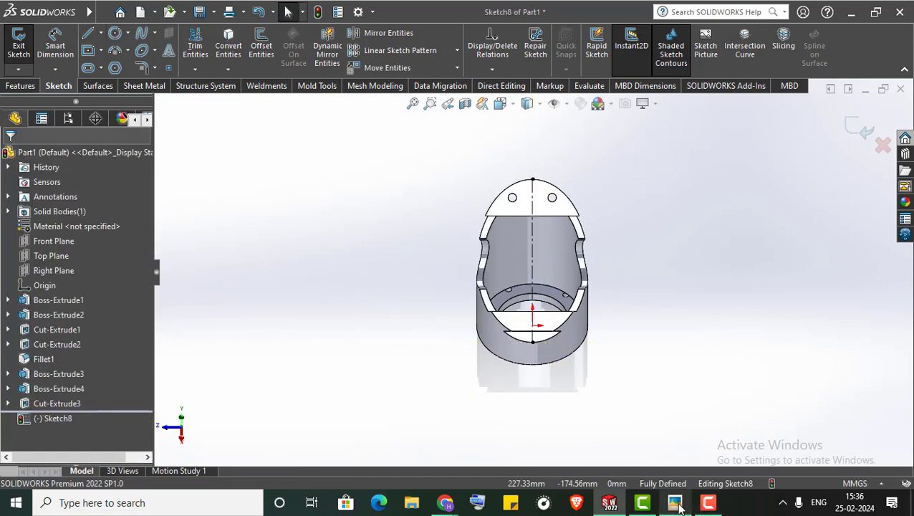
- Review the hole layout on the reference drawing, then hide it
{"action": "left_click", "coordinate": [677, 505]}
{"action": "left_click_drag", "start_coordinate": [532, 273], "coordinate": [495, 280]}
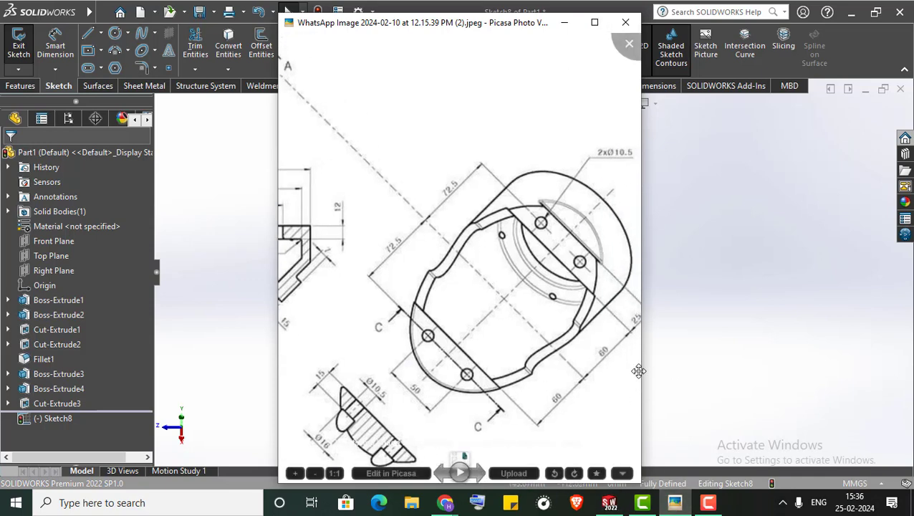
{"action": "left_click", "coordinate": [565, 26]}
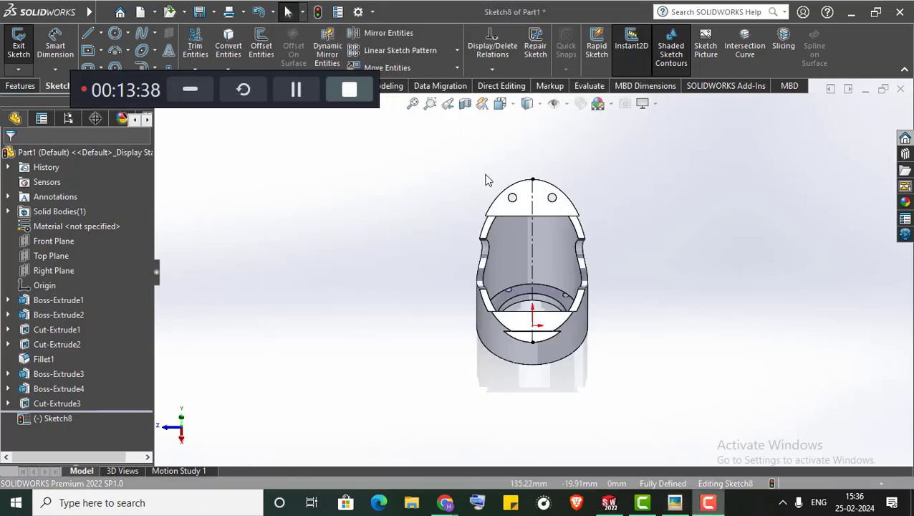
{"action": "left_click", "coordinate": [189, 91]}
{"action": "left_click", "coordinate": [676, 502]}
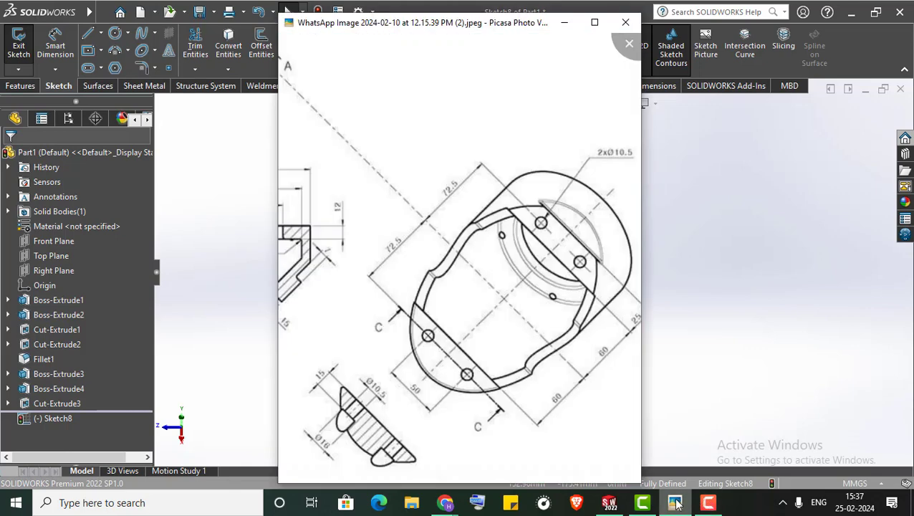
{"action": "left_click", "coordinate": [676, 503]}
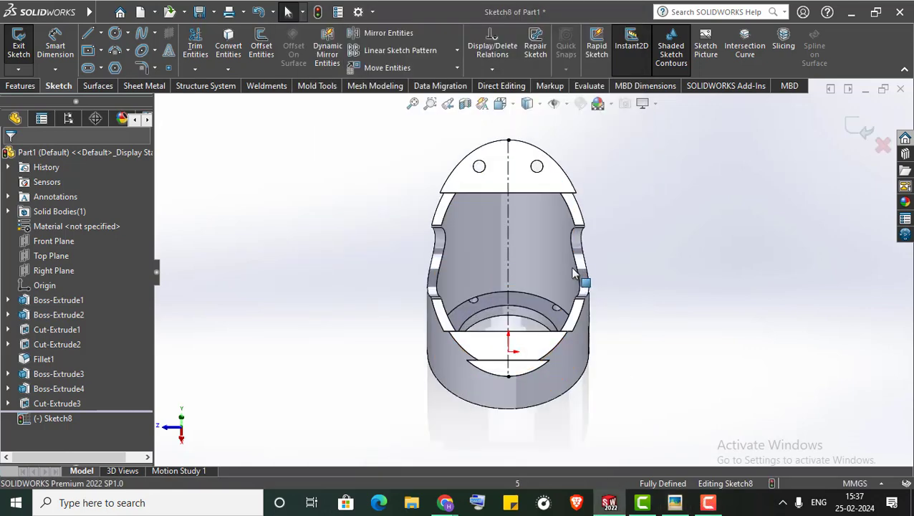
{"action": "left_click", "coordinate": [101, 33]}
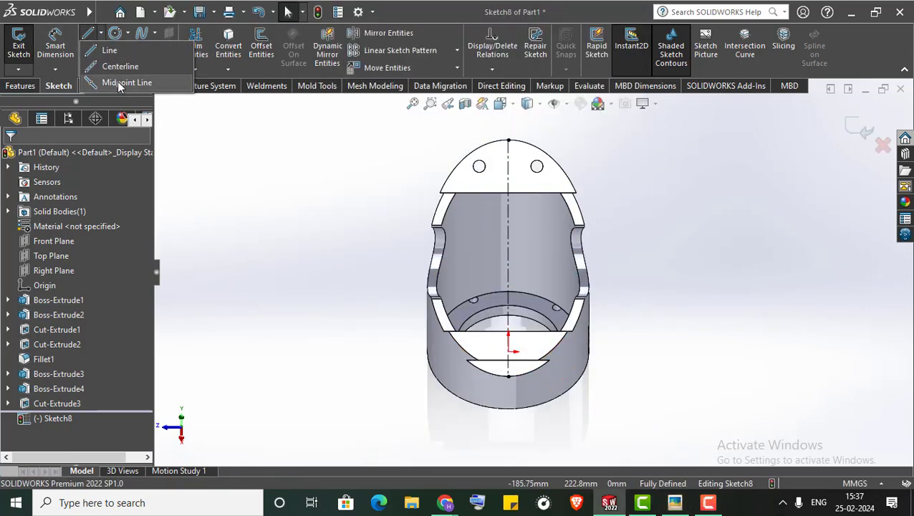
- Draw a vertical midpoint line on the centreline and check the reference drawing
{"action": "left_click", "coordinate": [120, 85]}
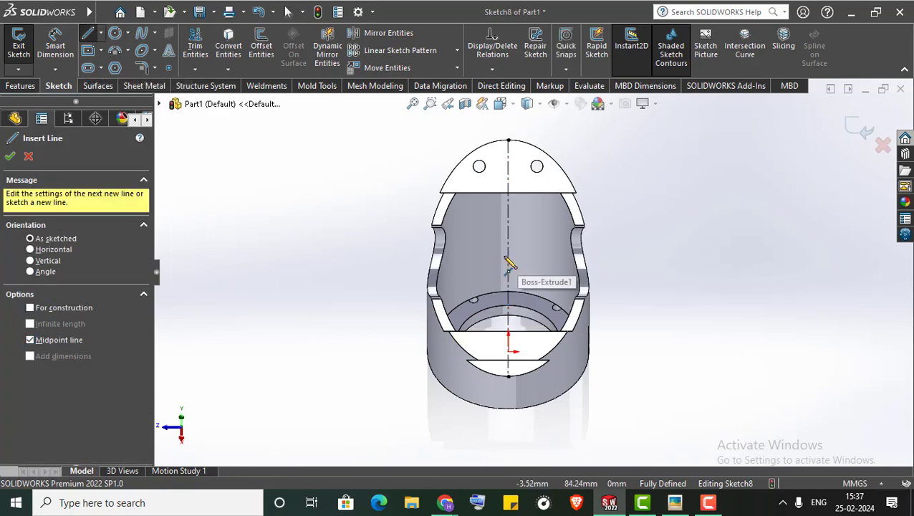
{"action": "left_click", "coordinate": [507, 258]}
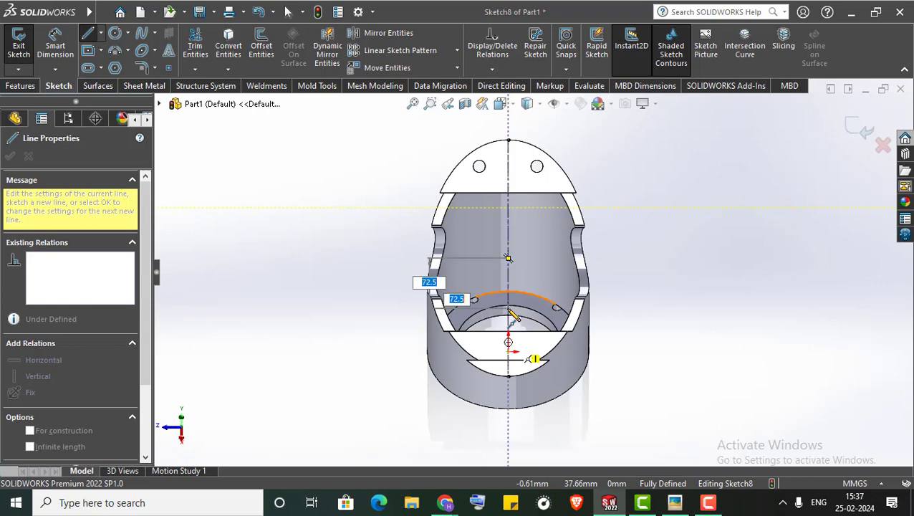
{"action": "left_click", "coordinate": [508, 375]}
{"action": "right_click", "coordinate": [288, 255]}
{"action": "left_click", "coordinate": [290, 311]}
{"action": "scroll", "coordinate": [489, 310], "scroll_direction": "down", "scroll_amount": 5}
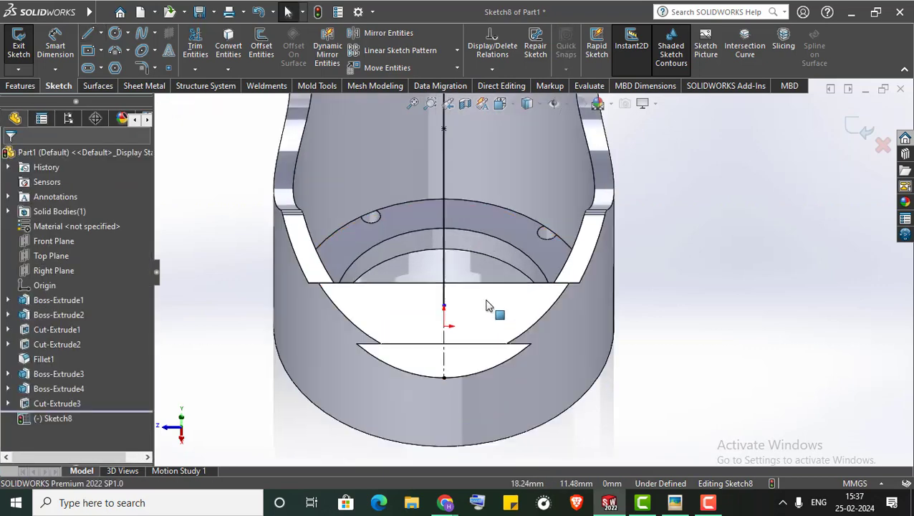
{"action": "scroll", "coordinate": [477, 315], "scroll_direction": "down", "scroll_amount": 1}
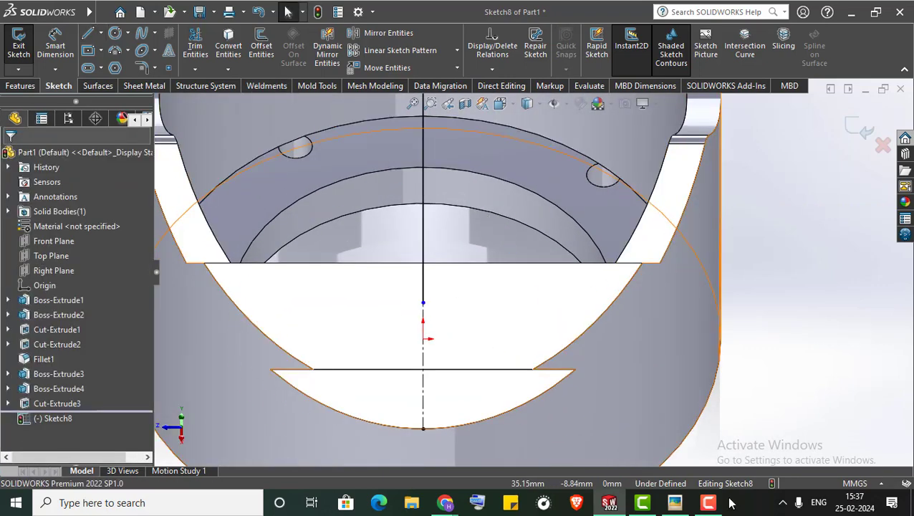
{"action": "left_click", "coordinate": [674, 502]}
{"action": "left_click_drag", "start_coordinate": [523, 286], "coordinate": [494, 288]}
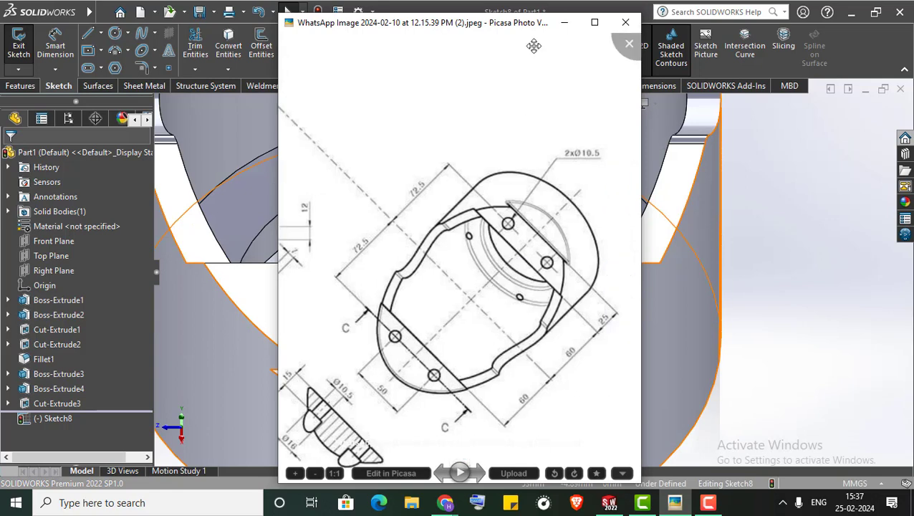
{"action": "left_click", "coordinate": [563, 25]}
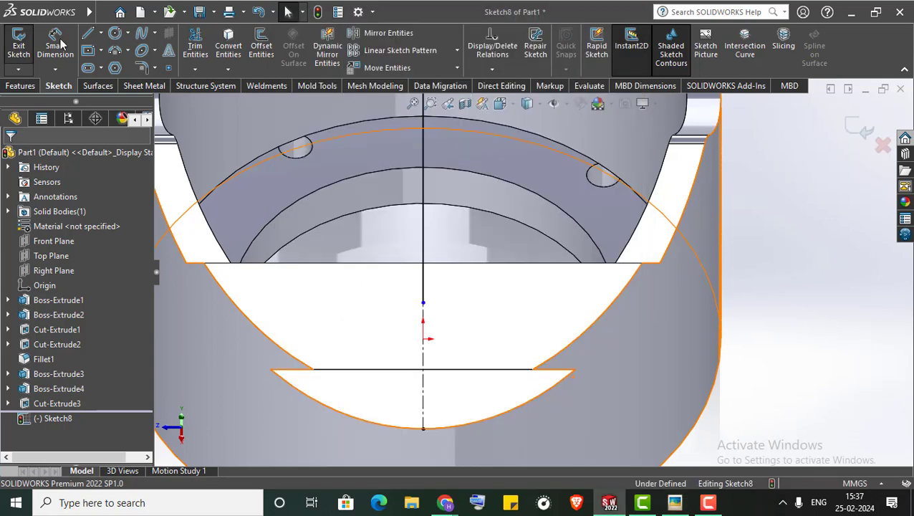
- Draw a horizontal midpoint line centred on the vertical line with a 25 mm half-length
{"action": "left_click", "coordinate": [101, 33]}
{"action": "left_click", "coordinate": [115, 83]}
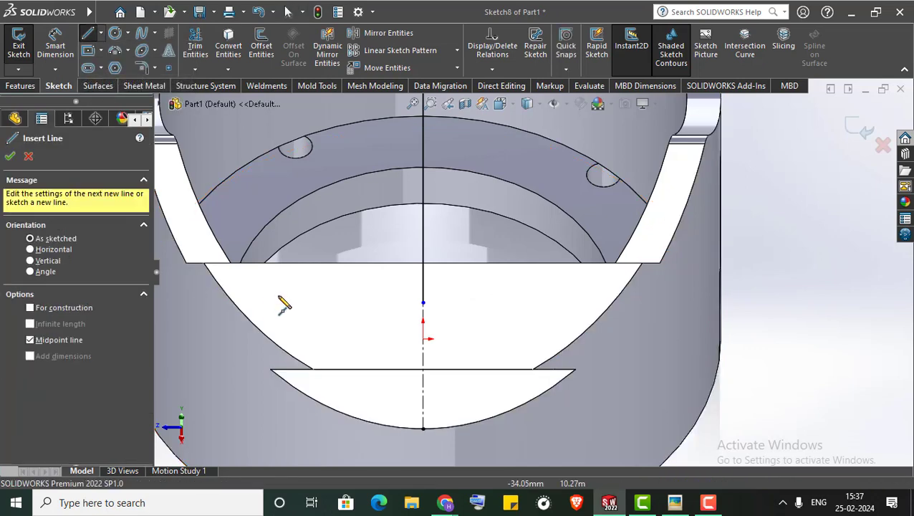
{"action": "left_click", "coordinate": [423, 304]}
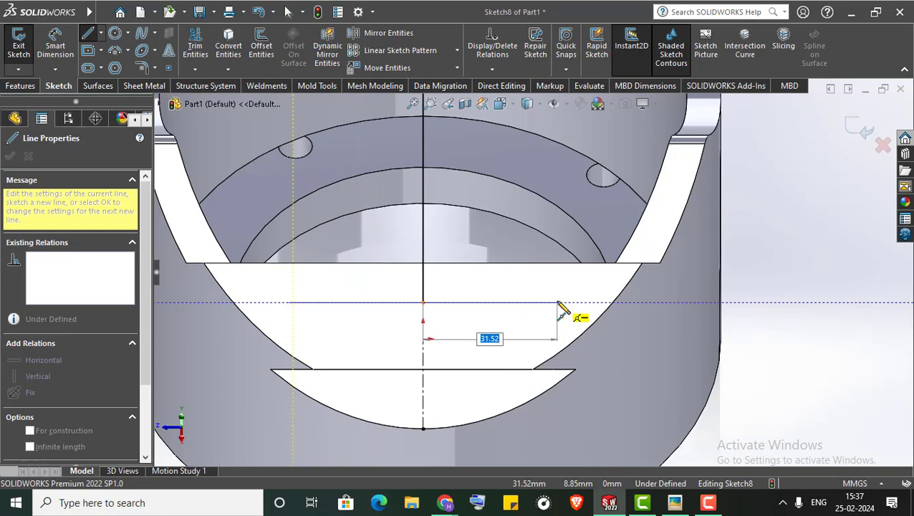
{"action": "type", "text": "25"}
{"action": "key", "text": "Return"}
{"action": "right_click", "coordinate": [727, 214]}
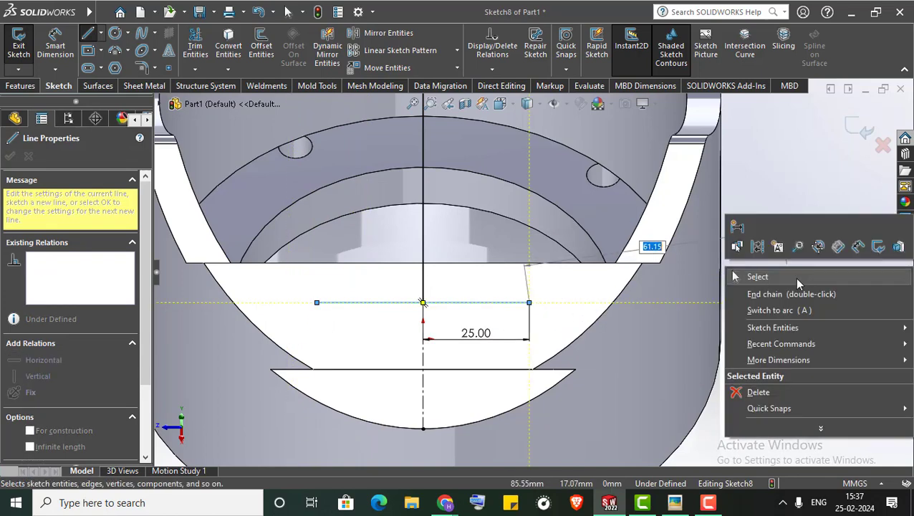
{"action": "left_click", "coordinate": [741, 222]}
- Delete the vertical sketch line and set the horizontal line as construction geometry
{"action": "left_click", "coordinate": [424, 238]}
{"action": "key", "text": "Delete"}
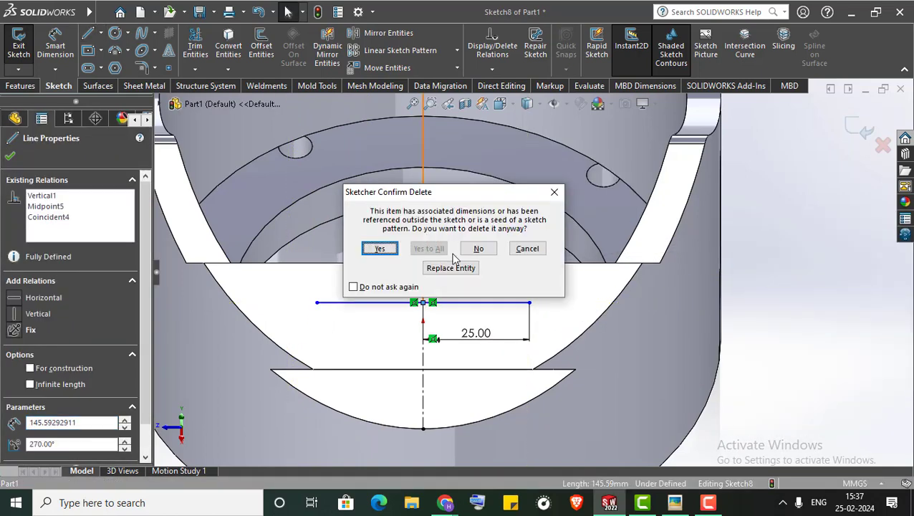
{"action": "left_click", "coordinate": [381, 248]}
{"action": "left_click", "coordinate": [427, 303]}
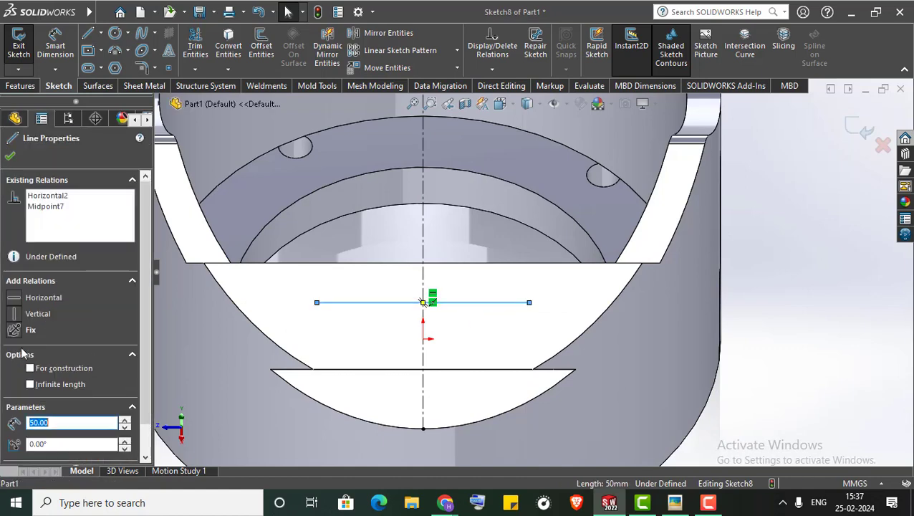
{"action": "left_click", "coordinate": [49, 369]}
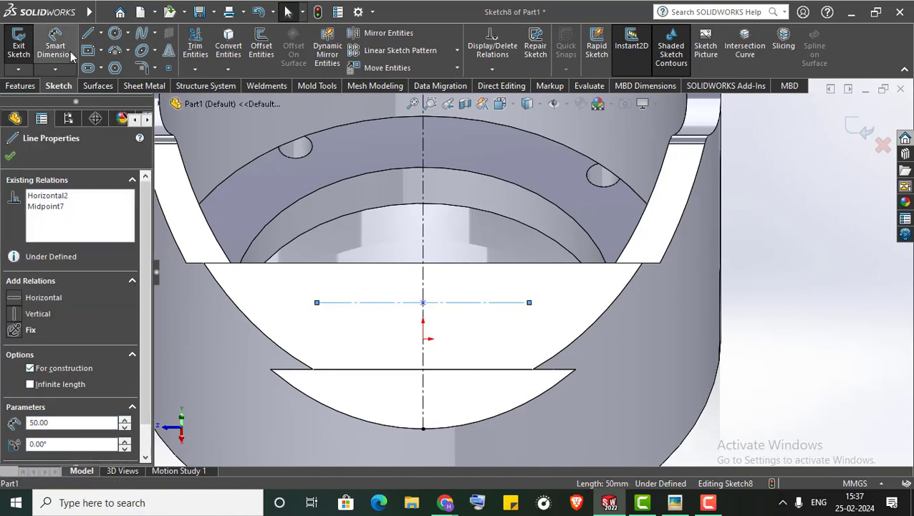
{"action": "left_click", "coordinate": [115, 34]}
- Place Ø10.5 circles centred on the left and right ends of the 50 mm construction line
{"action": "left_click", "coordinate": [676, 504]}
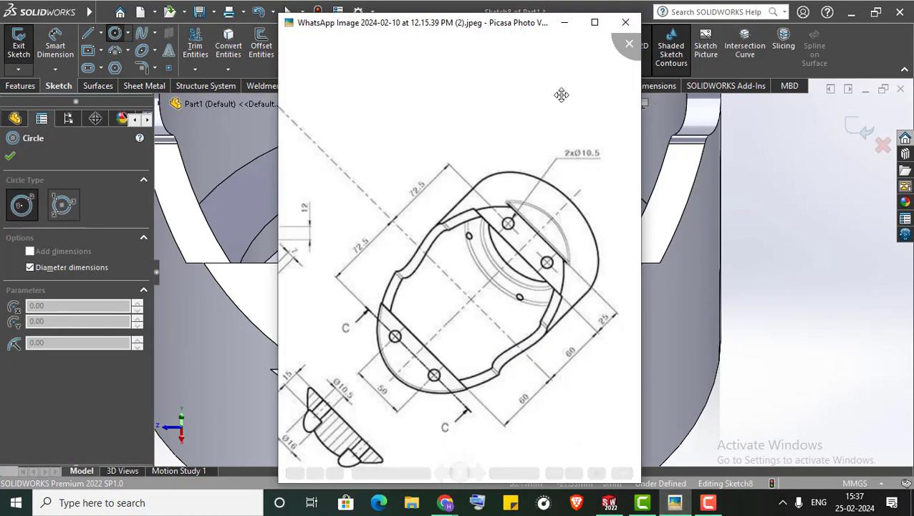
{"action": "left_click", "coordinate": [566, 24]}
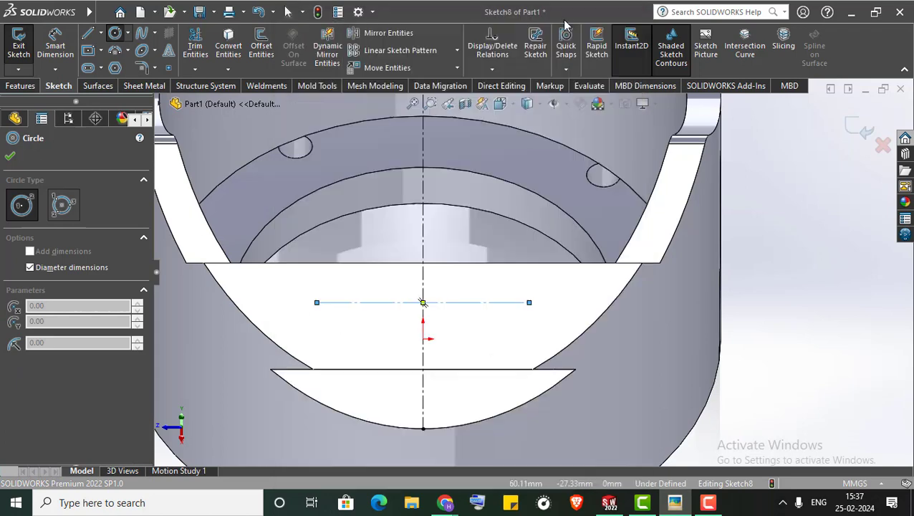
{"action": "left_click", "coordinate": [317, 302]}
{"action": "type", "text": "10.5"}
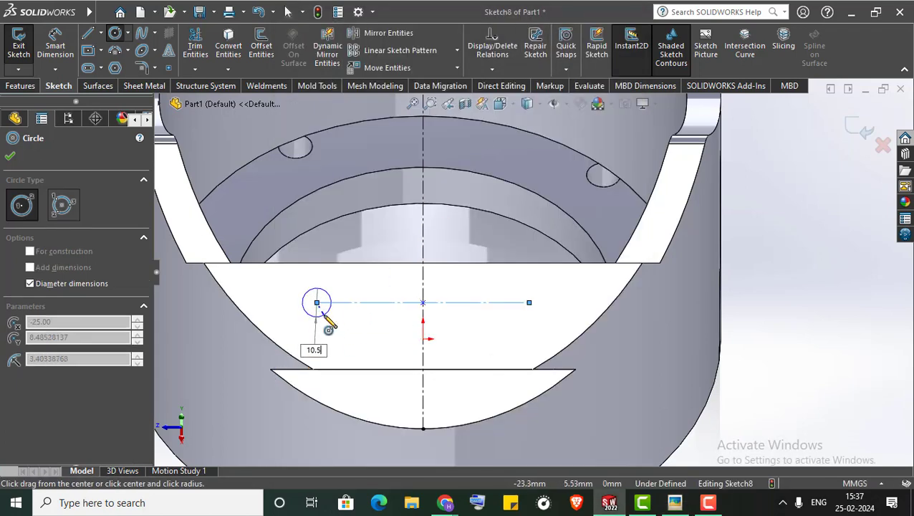
{"action": "key", "text": "Return"}
{"action": "left_click", "coordinate": [539, 333]}
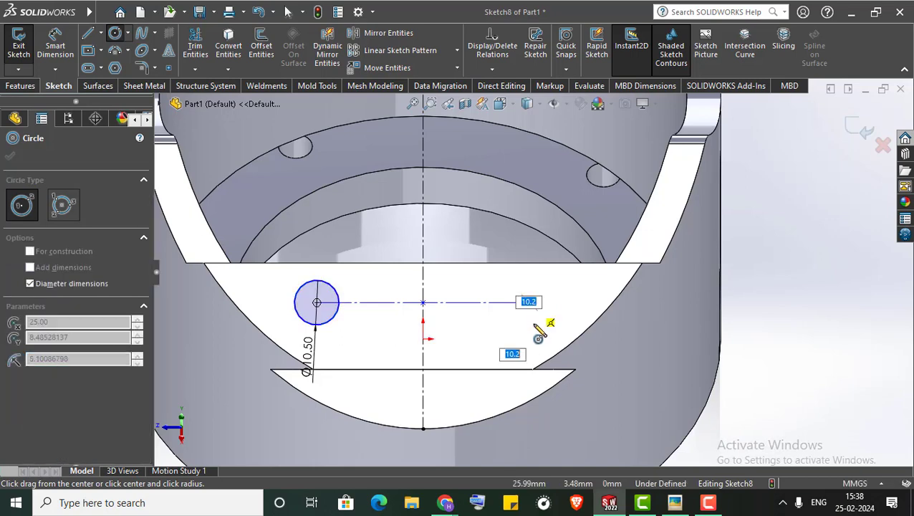
{"action": "type", "text": "10.5"}
{"action": "key", "text": "Return"}
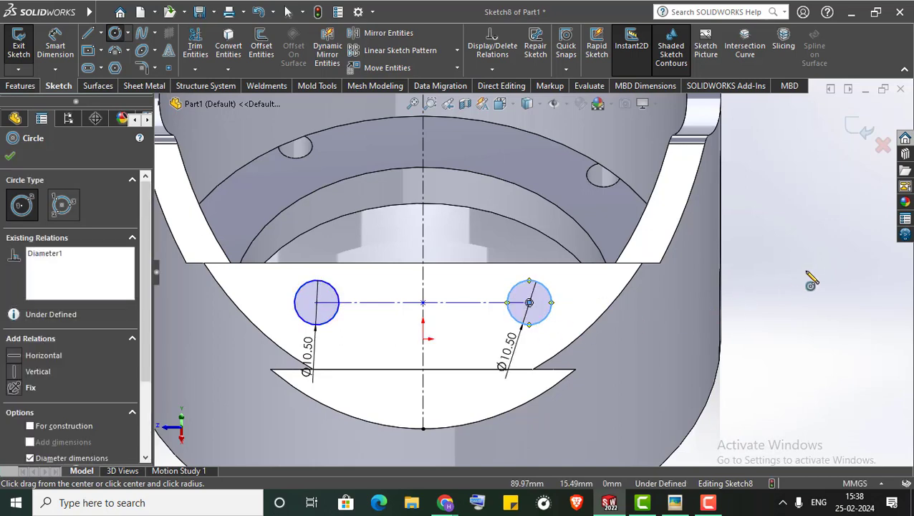
{"action": "right_click", "coordinate": [808, 272]}
{"action": "left_click", "coordinate": [811, 271]}
- Exit Sketch8 and extruded-cut both circles Up To Surface, stopping at the picked face
{"action": "left_click", "coordinate": [858, 129]}
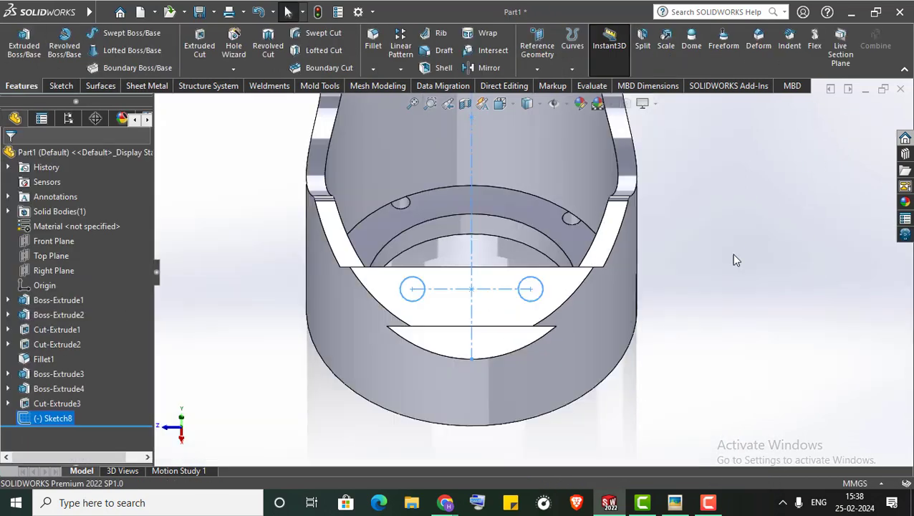
{"action": "mouse_move", "coordinate": [734, 259]}
{"action": "middle_mouse_down"}
{"action": "mouse_move", "coordinate": [642, 322]}
{"action": "mouse_move", "coordinate": [762, 308]}
{"action": "mouse_move", "coordinate": [694, 214]}
{"action": "middle_mouse_up"}
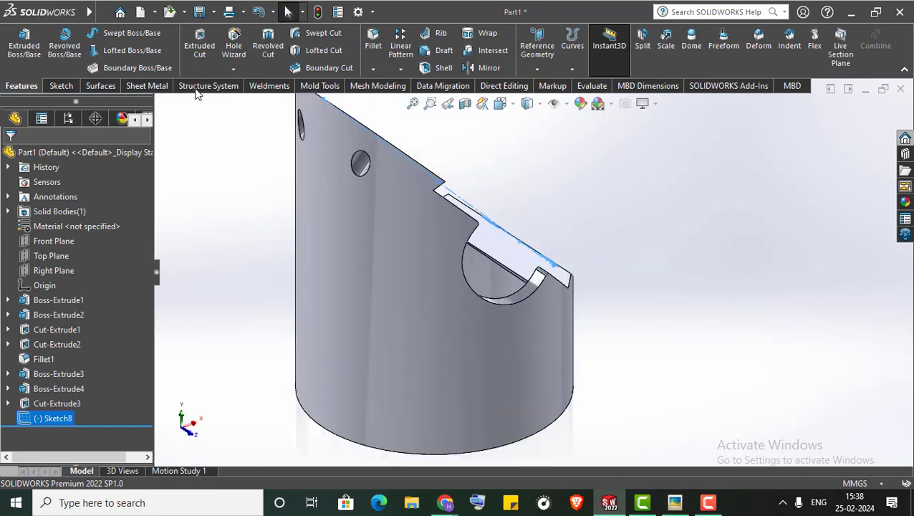
{"action": "left_click", "coordinate": [199, 48]}
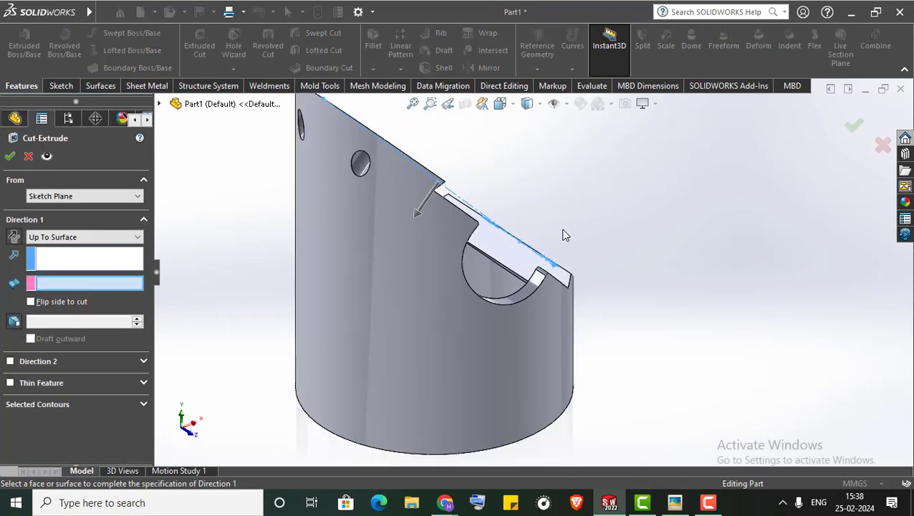
{"action": "scroll", "coordinate": [563, 234], "scroll_direction": "down", "scroll_amount": 2}
{"action": "scroll", "coordinate": [421, 313], "scroll_direction": "down", "scroll_amount": 3}
{"action": "mouse_move", "coordinate": [500, 291]}
{"action": "middle_mouse_down"}
{"action": "mouse_move", "coordinate": [489, 265]}
{"action": "mouse_move", "coordinate": [510, 265]}
{"action": "middle_mouse_up"}
{"action": "left_click", "coordinate": [510, 266]}
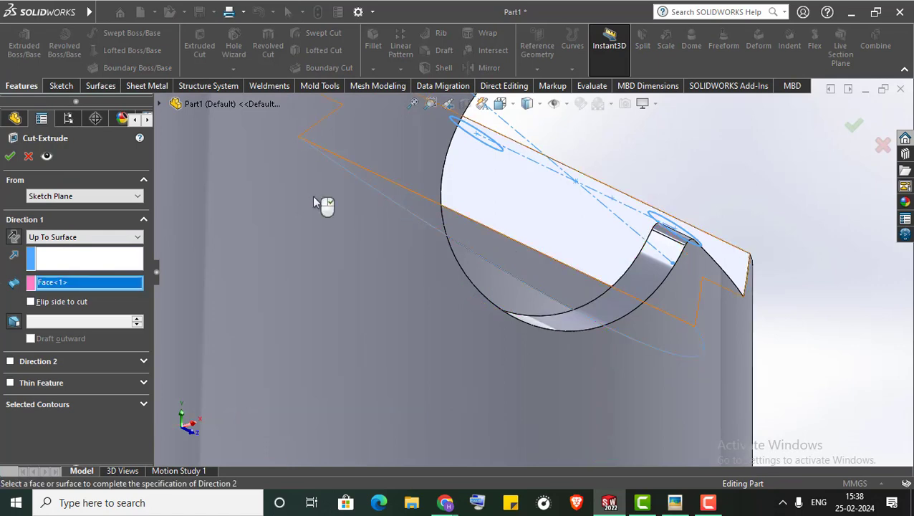
{"action": "left_click", "coordinate": [9, 156]}
{"action": "mouse_move", "coordinate": [665, 221]}
{"action": "middle_mouse_down"}
{"action": "mouse_move", "coordinate": [591, 257]}
{"action": "mouse_move", "coordinate": [611, 345]}
{"action": "middle_mouse_up"}
{"action": "scroll", "coordinate": [564, 372], "scroll_direction": "up", "scroll_amount": 2}
{"action": "scroll", "coordinate": [630, 259], "scroll_direction": "down", "scroll_amount": 2}
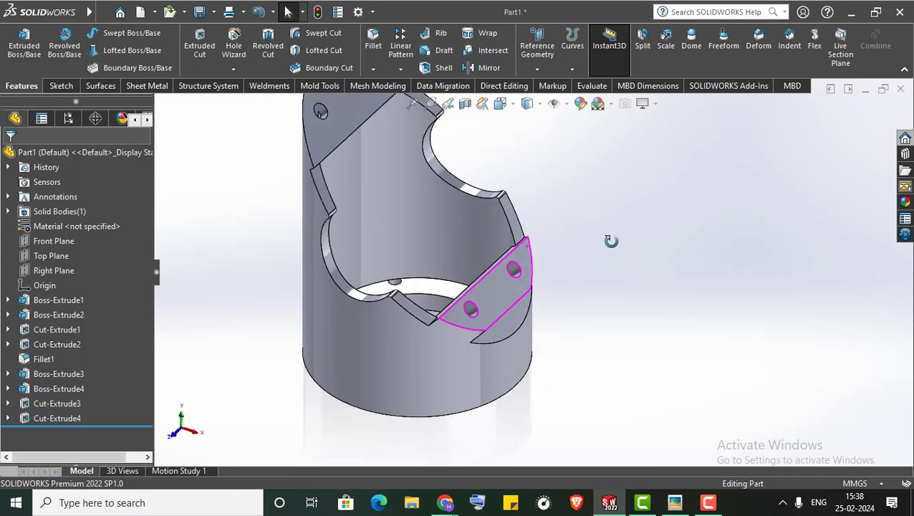
{"action": "mouse_move", "coordinate": [630, 259]}
{"action": "middle_mouse_down"}
{"action": "mouse_move", "coordinate": [593, 337]}
{"action": "mouse_move", "coordinate": [555, 225]}
{"action": "middle_mouse_up"}
{"action": "scroll", "coordinate": [544, 227], "scroll_direction": "up", "scroll_amount": 3}
{"action": "scroll", "coordinate": [534, 211], "scroll_direction": "down", "scroll_amount": 2}
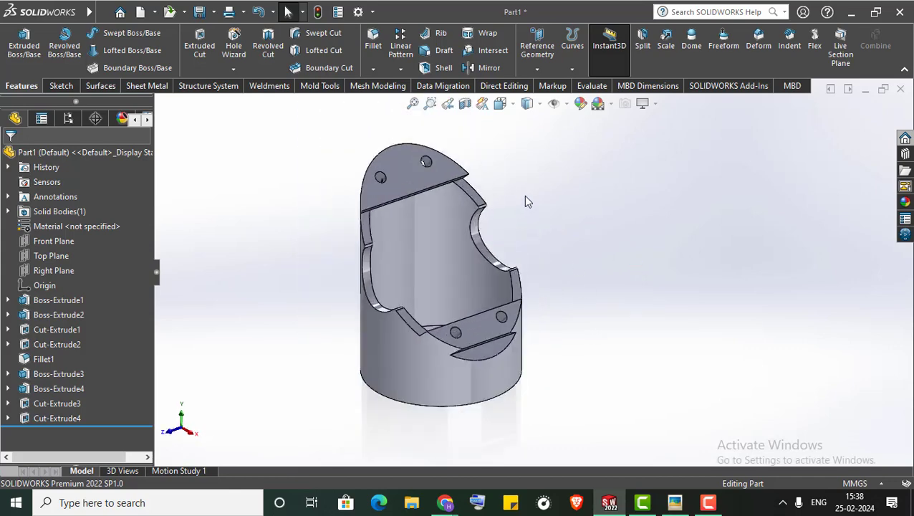
{"action": "scroll", "coordinate": [521, 172], "scroll_direction": "down", "scroll_amount": 2}
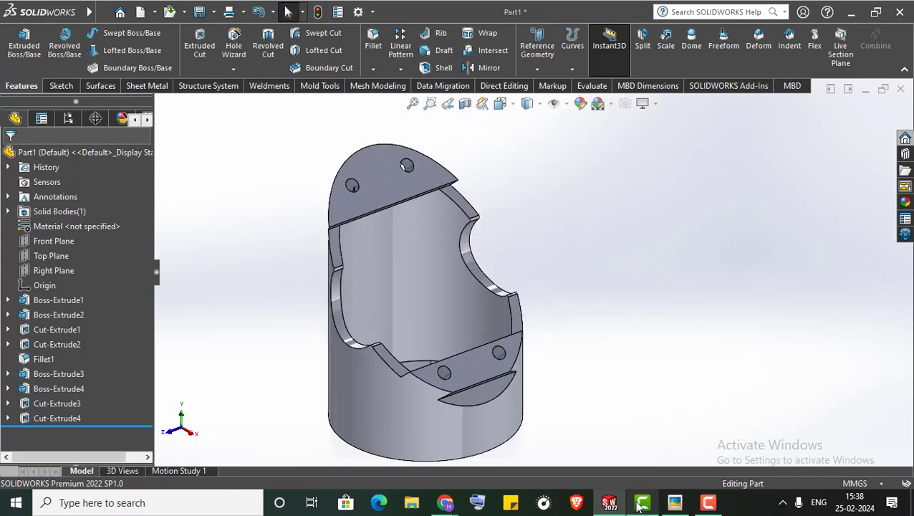
{"action": "left_click", "coordinate": [674, 503]}
{"action": "scroll", "coordinate": [459, 272], "scroll_direction": "down", "scroll_amount": 2}
{"action": "scroll", "coordinate": [459, 287], "scroll_direction": "down", "scroll_amount": 3}
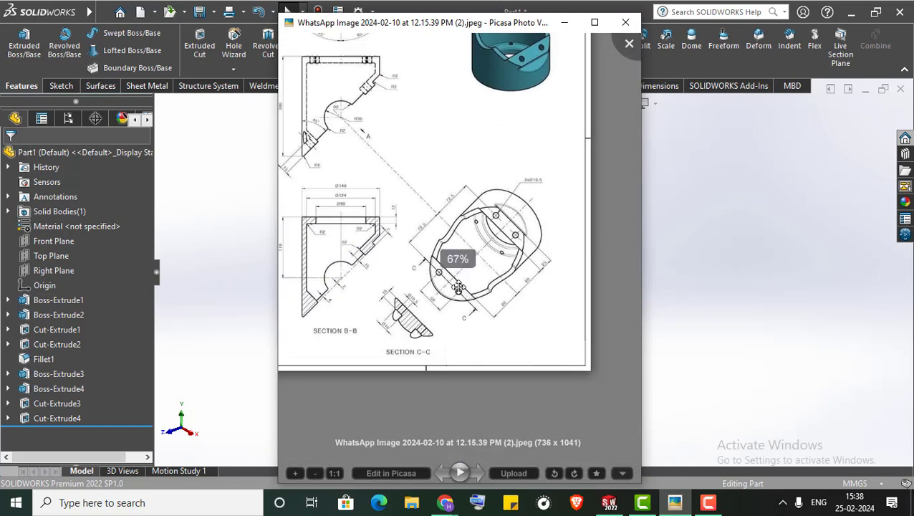
{"action": "scroll", "coordinate": [458, 286], "scroll_direction": "down", "scroll_amount": 1}
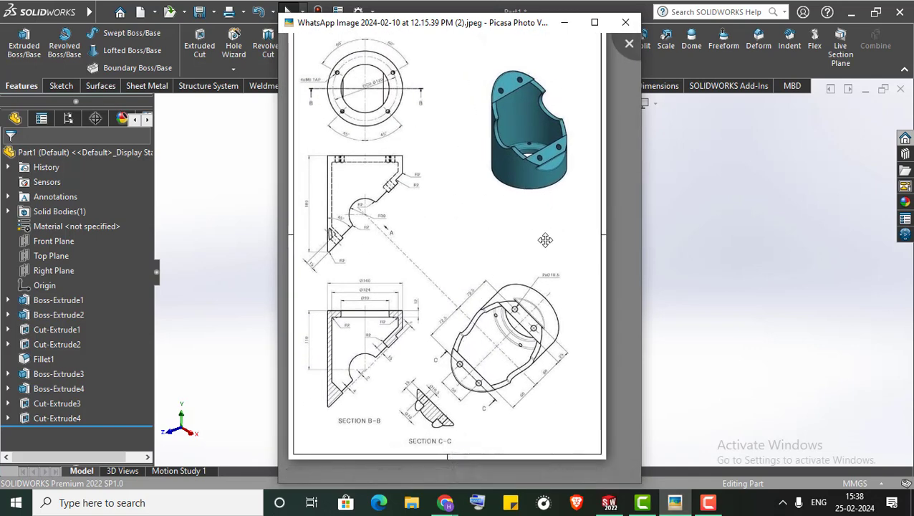
{"action": "left_click", "coordinate": [621, 23]}
{"action": "key", "text": "Left"}
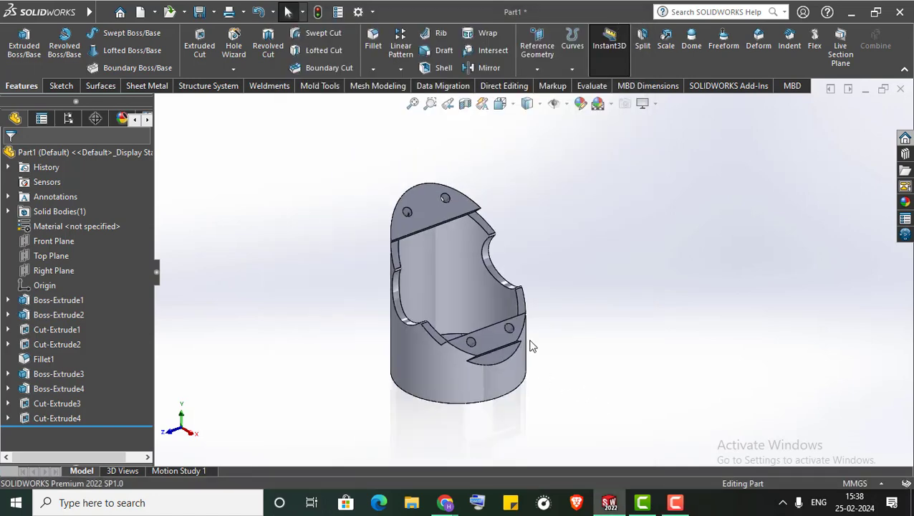
{"action": "key", "text": "Left"}
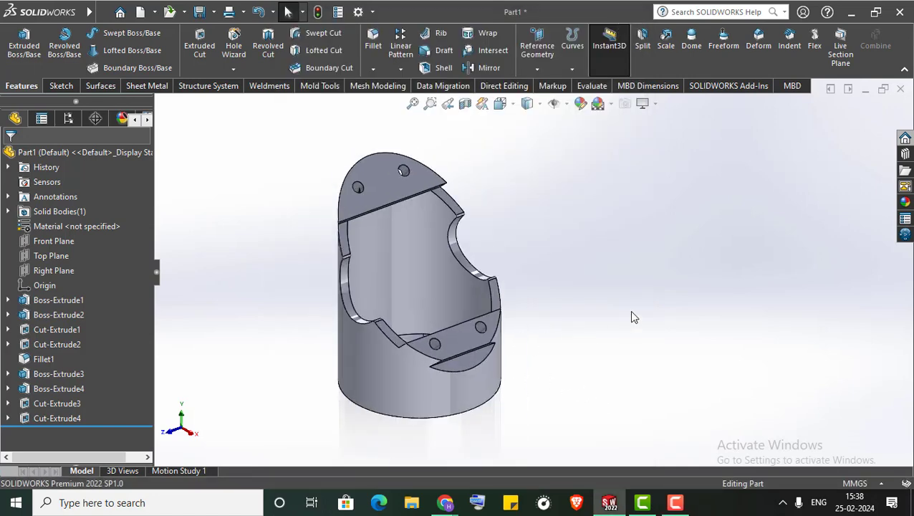